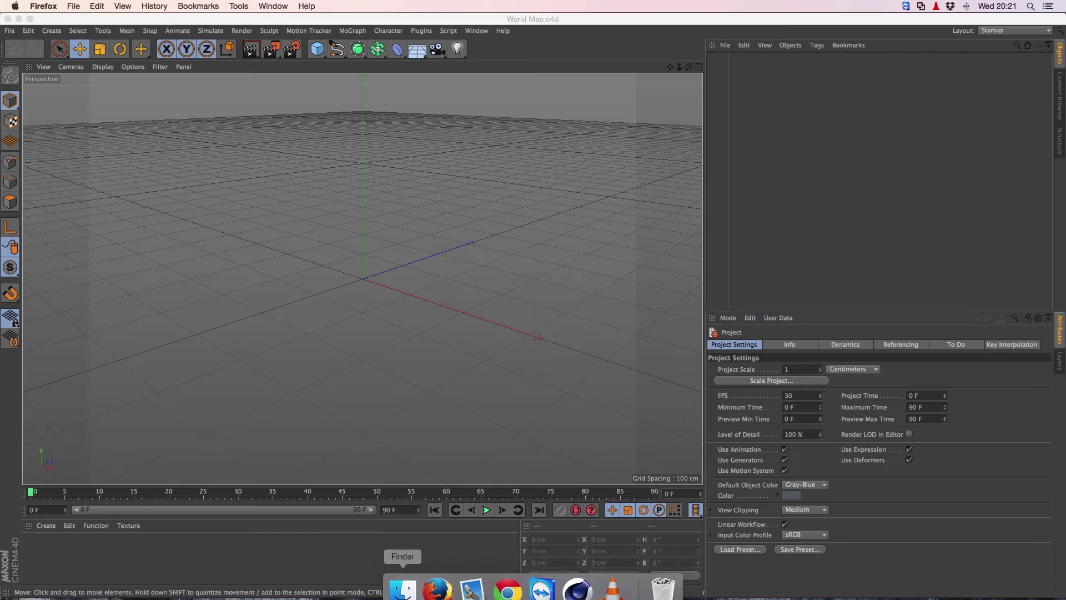
left_click(436, 578)
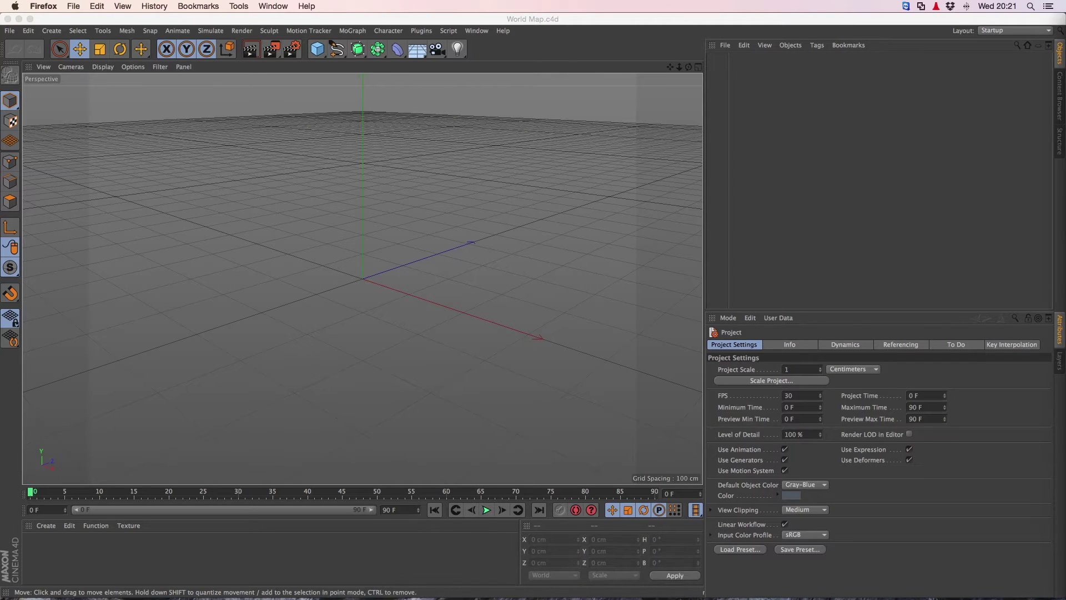
type("http://www.vecteezy.com/vector-art/60459-world-map-vector")
key("Return")
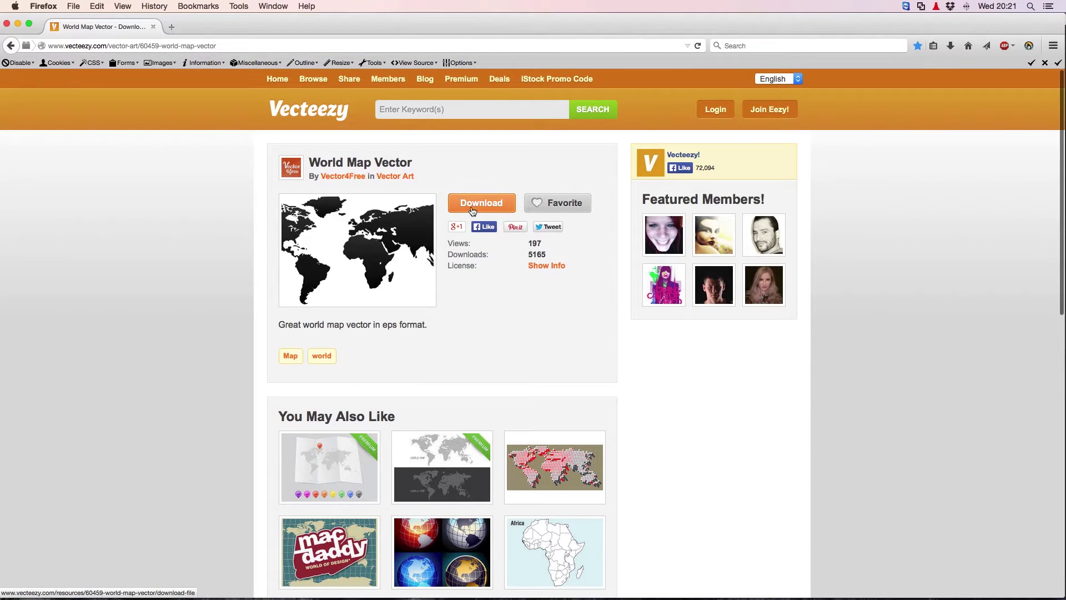
left_click(481, 202)
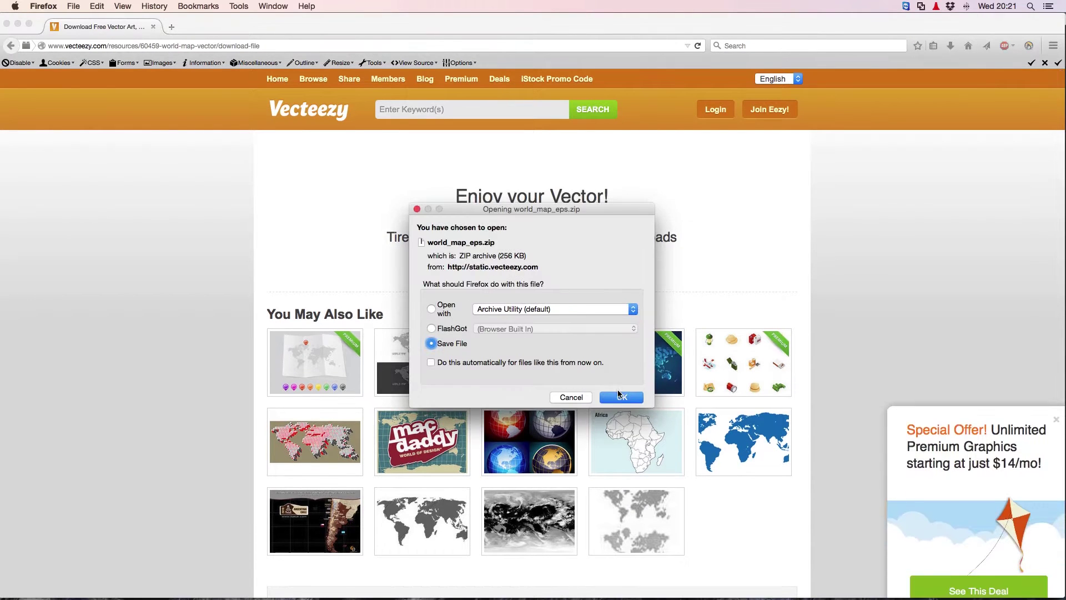
left_click(620, 397)
Step: Reveal the downloaded world_map_eps.zip in its Downloads folder and close the browser window
left_click(950, 46)
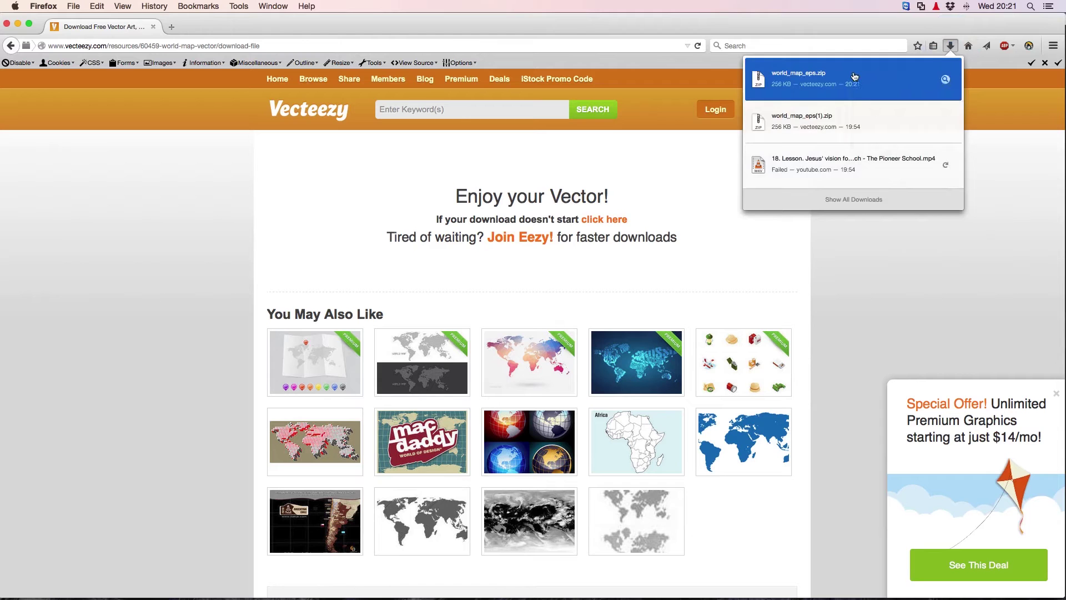
right_click(854, 76)
left_click(889, 88)
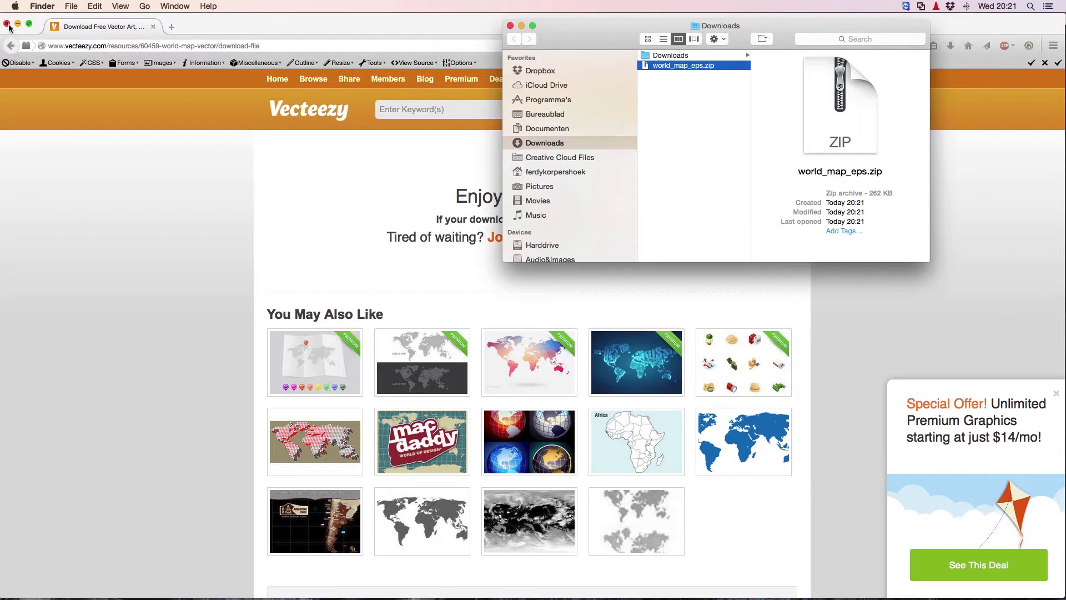
left_click(7, 25)
left_click_drag(571, 26, 316, 66)
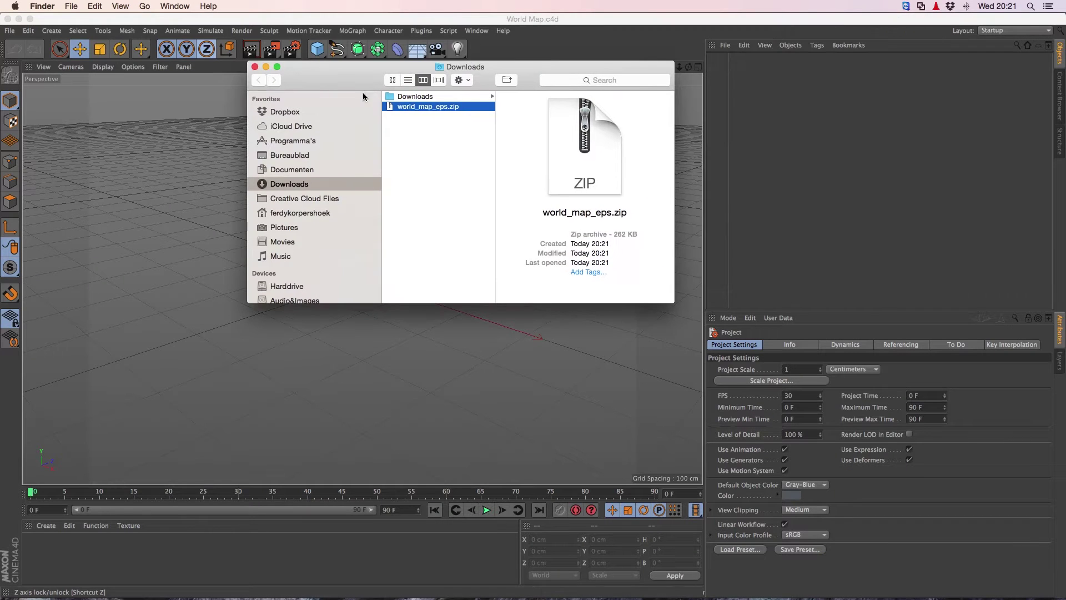
Step: Extract world_map_eps.zip and open world-map.eps from the extracted folder in Adobe Illustrator CC 2014
double_click(406, 108)
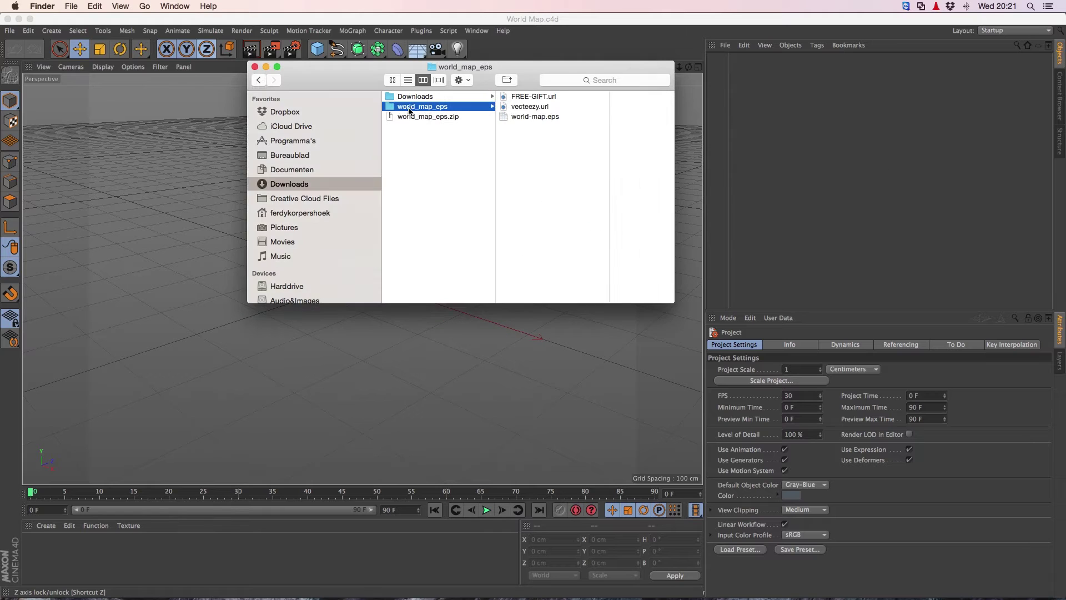
left_click(524, 118)
right_click(501, 116)
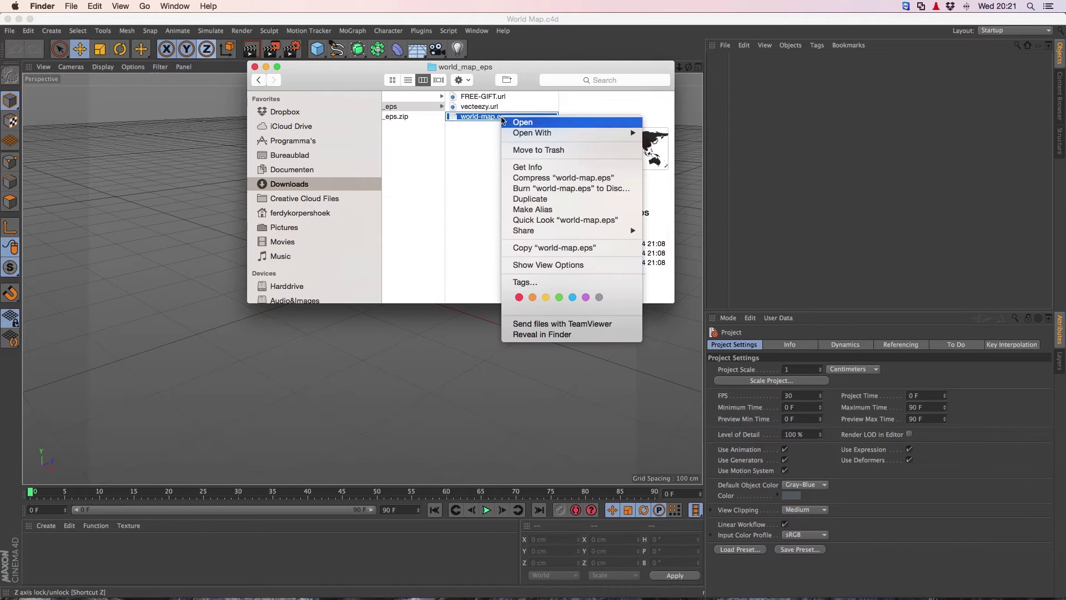
mouse_move(525, 135)
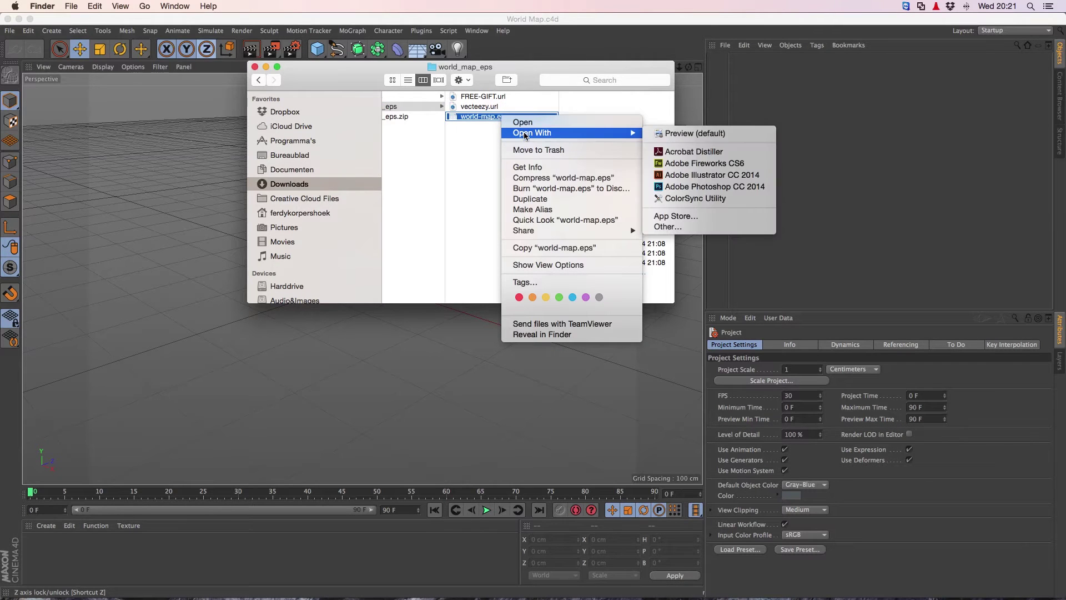
left_click(683, 176)
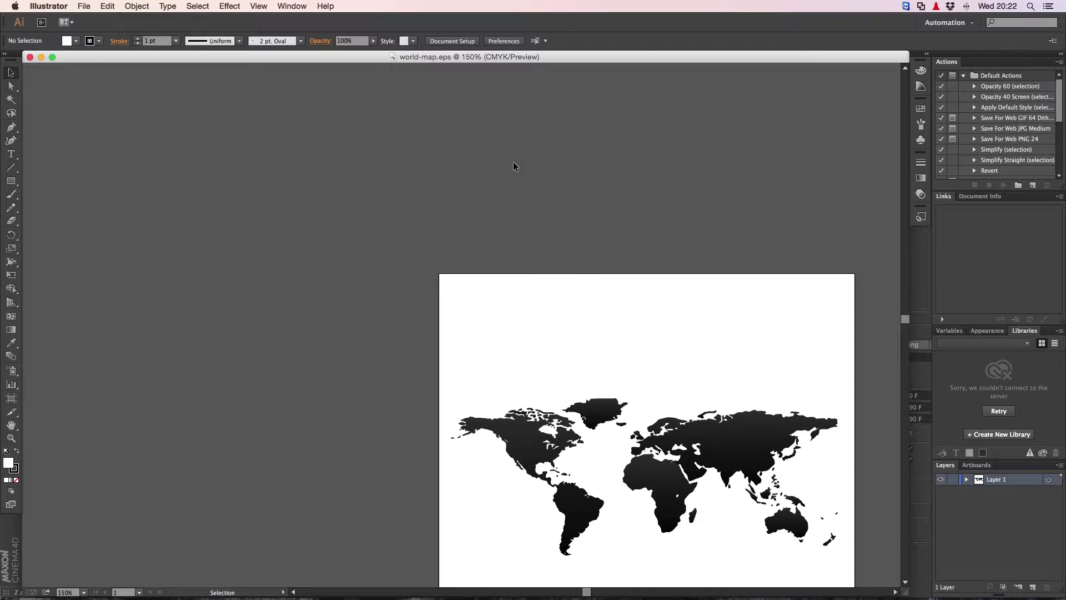
Step: Copy the whole world map into a new 2000 x 1000 px RGB document
left_click_drag(626, 336, 466, 164)
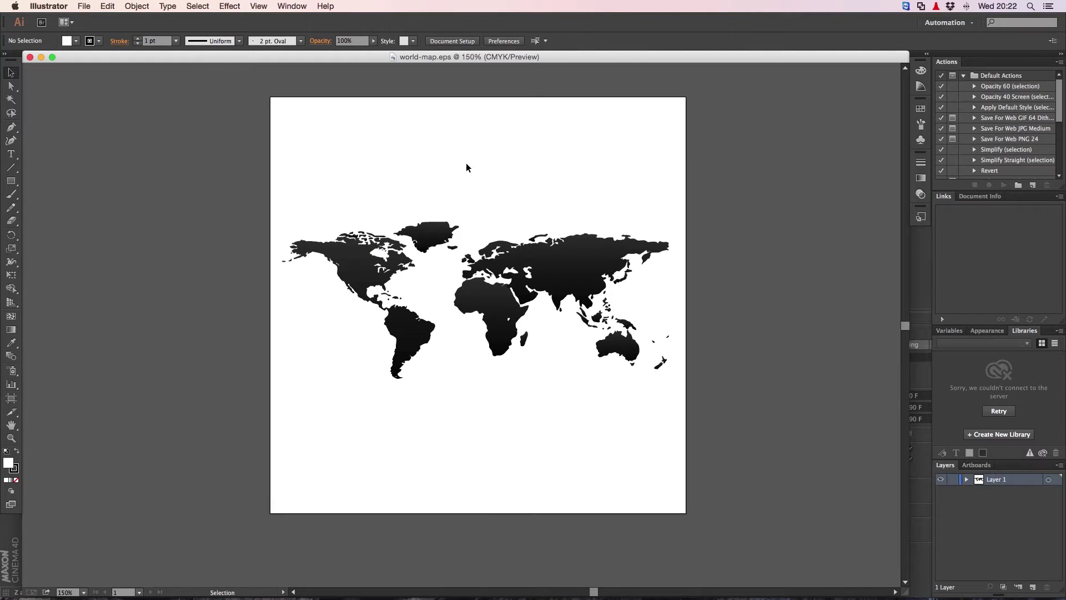
key("super+a")
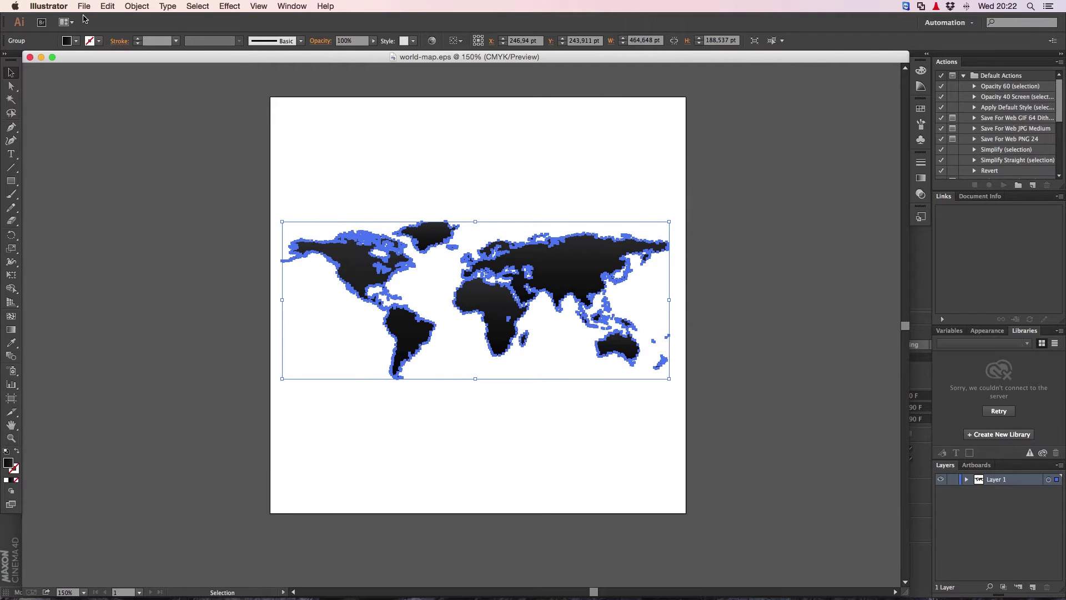
left_click(84, 7)
left_click(93, 20)
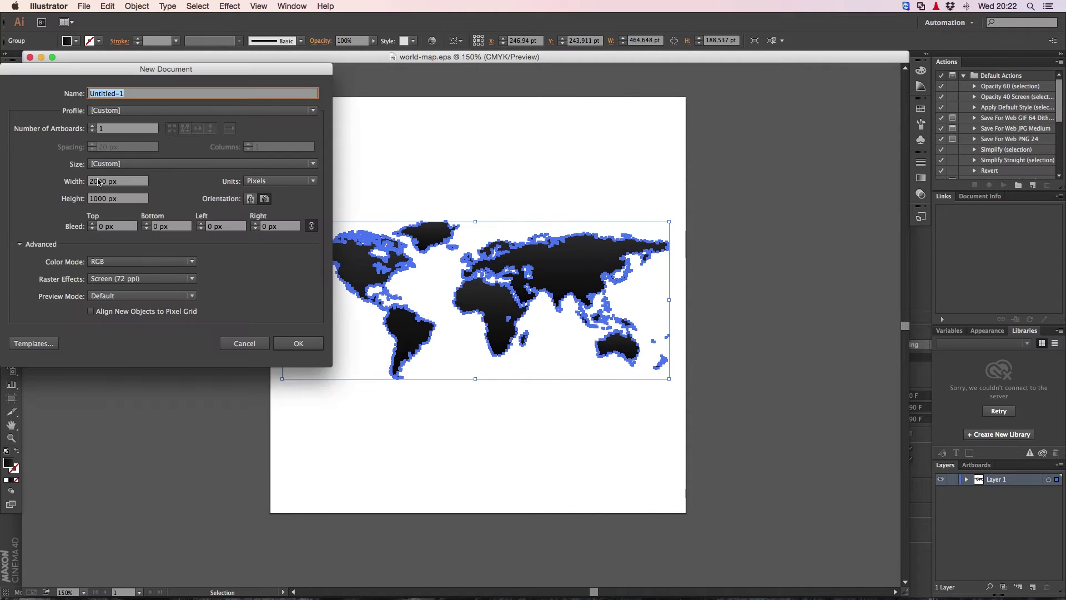
left_click(298, 344)
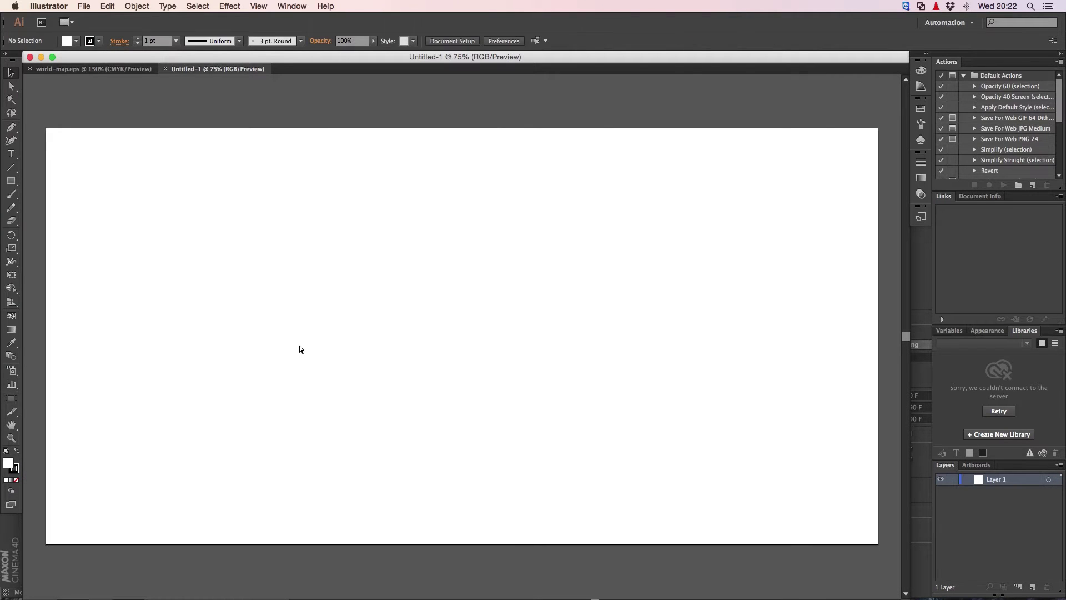
key("super+v")
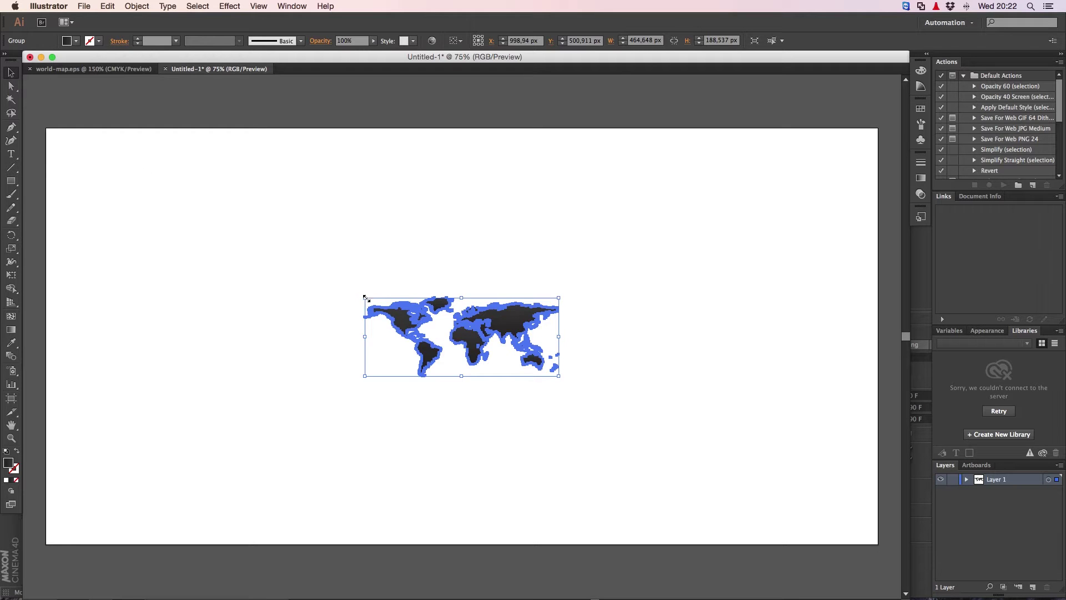
Step: Scale the map proportionally to the artboard's full width, about 2000 px, and move it up close to the artboard's upper edge
left_click_drag(366, 298, 48, 157)
key("shift+Up")
key("shift+Up")
key("shift+Up")
key("shift+Up")
key("shift+Up")
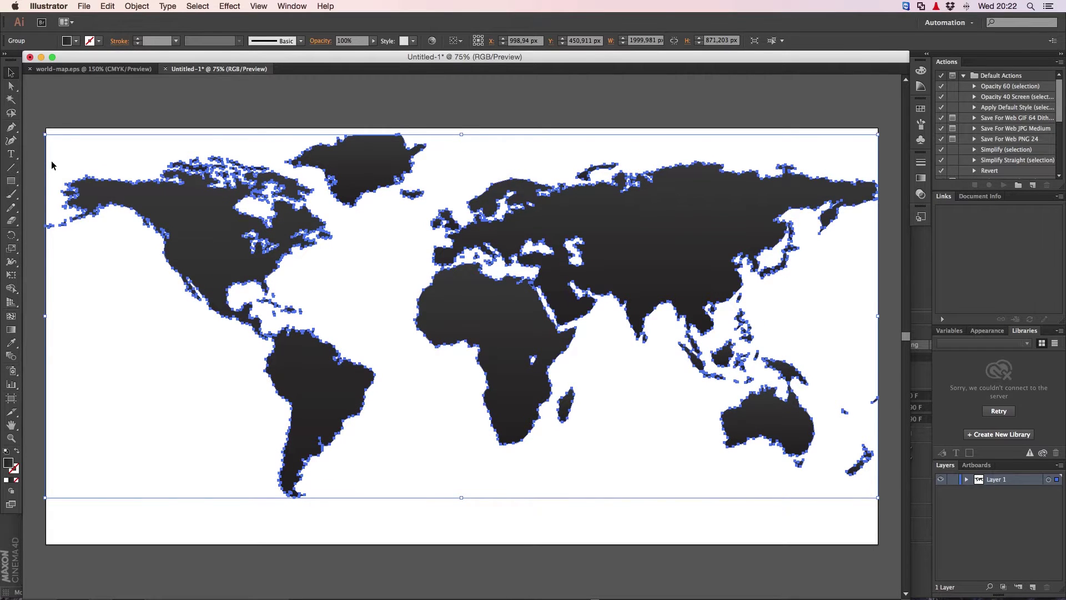
key("shift+Up")
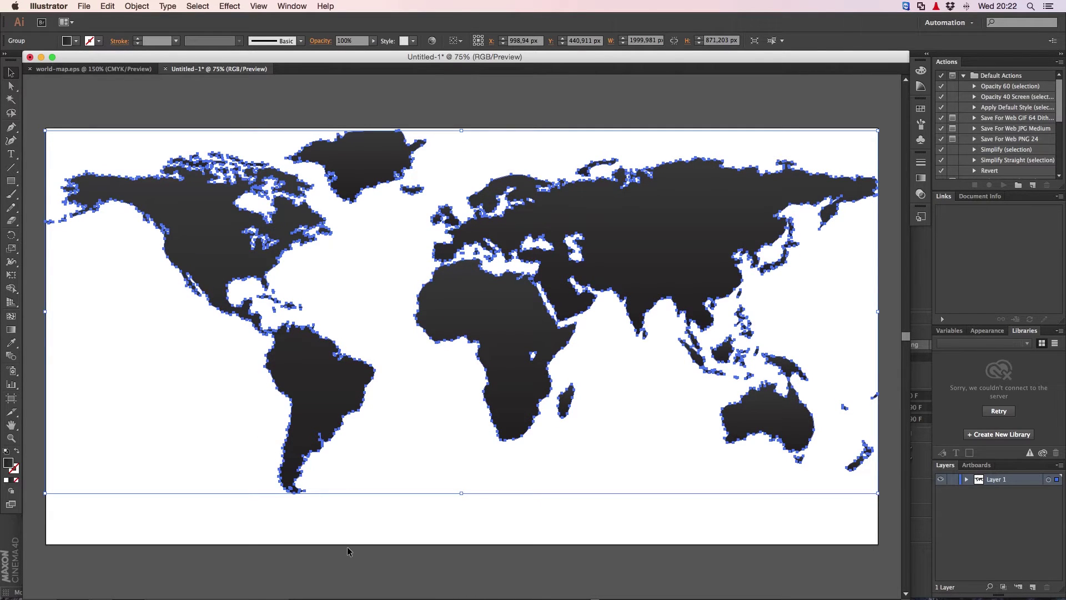
left_click(434, 525)
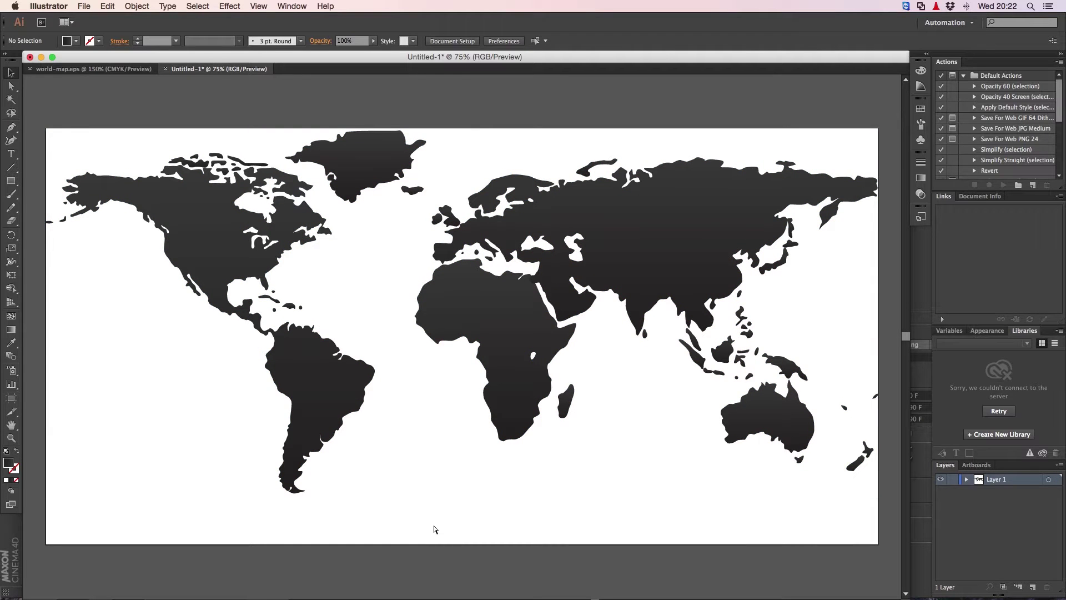
Step: Save the document as World Map.ai in the desktop's World Map folder, using the Illustrator 8 version
key("super+s")
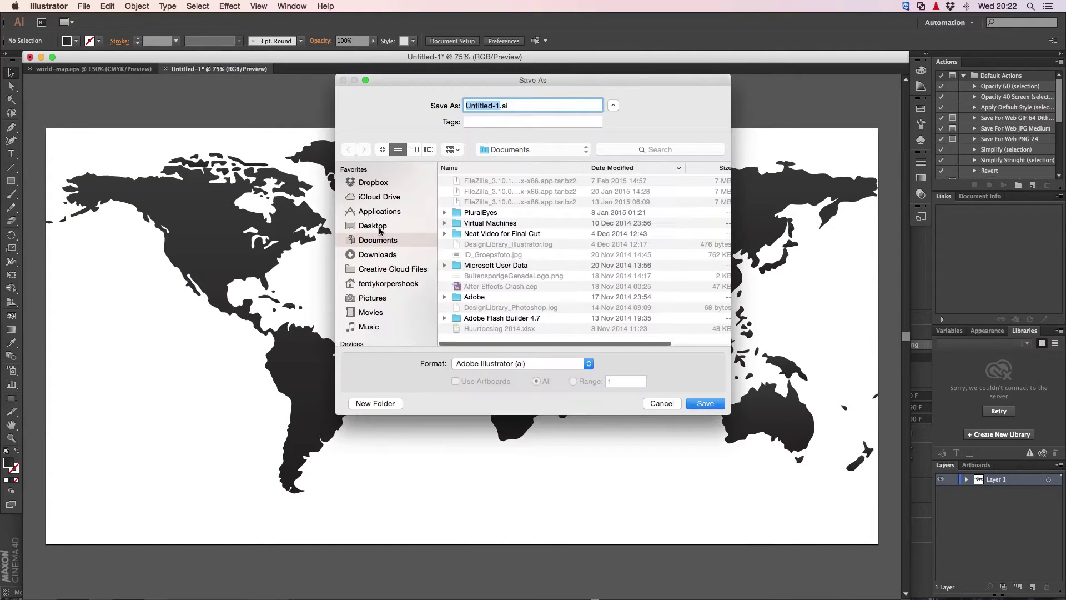
left_click(380, 229)
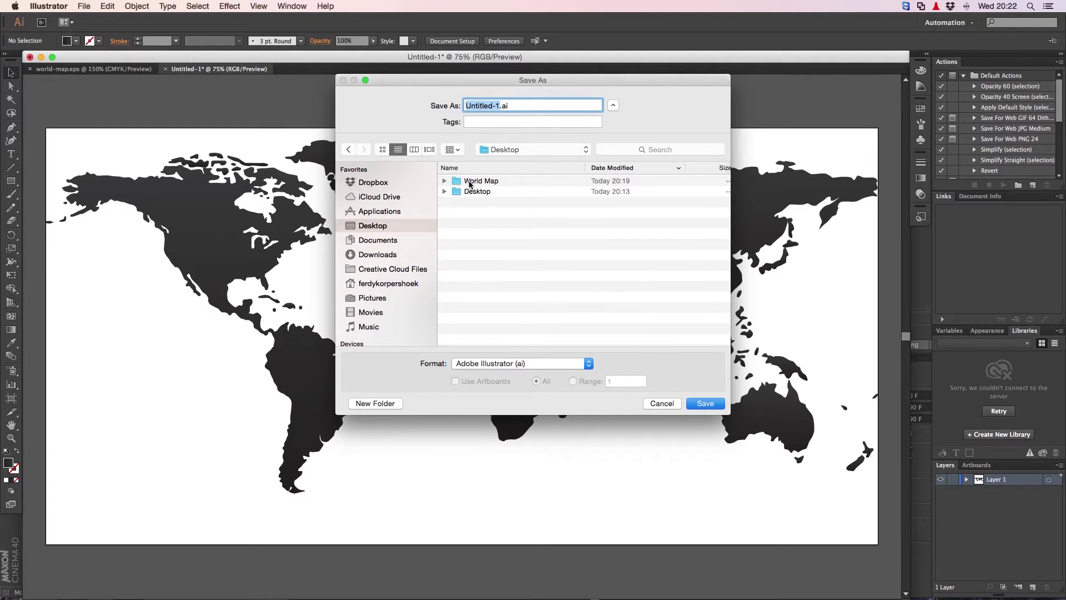
double_click(470, 182)
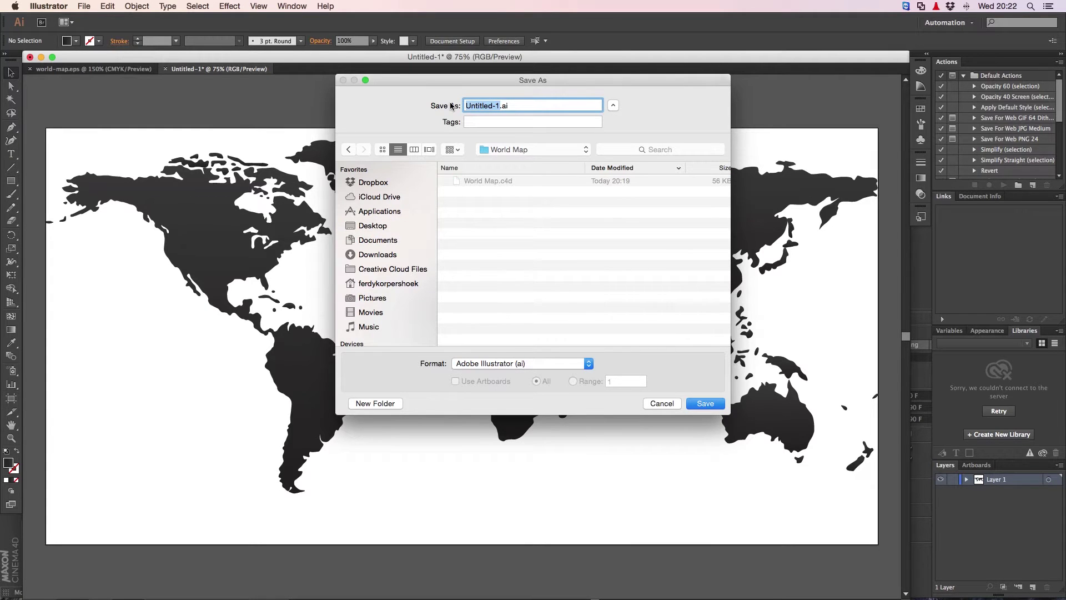
type("World Map")
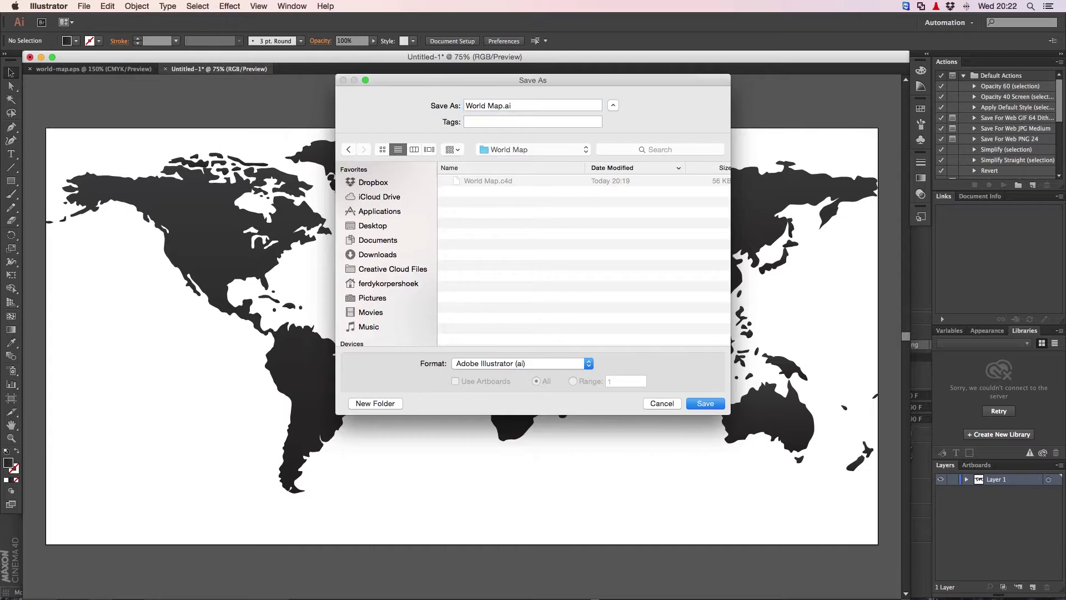
key("Return")
left_click(56, 93)
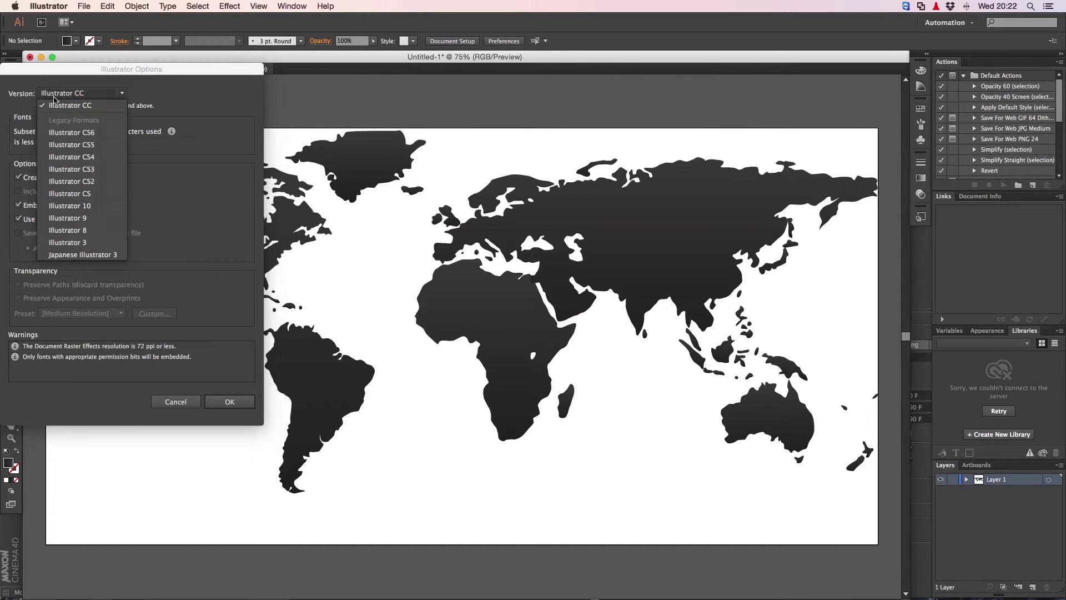
left_click(71, 231)
left_click(229, 396)
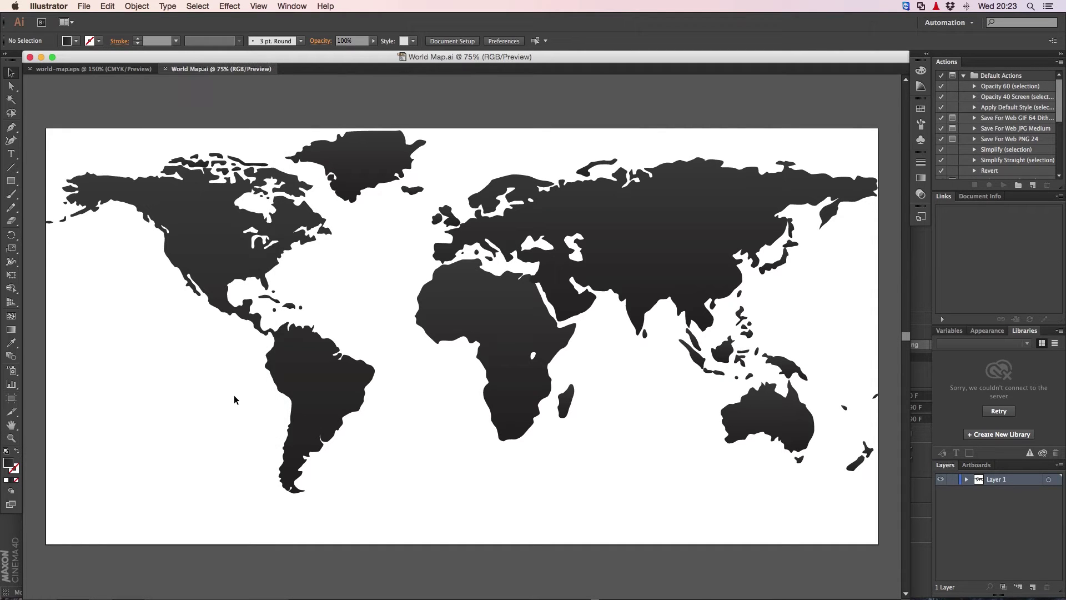
Step: Switch to Cinema 4D and merge World Map.ai into the scene at a scale of 1 centimeter
mouse_move(392, 596)
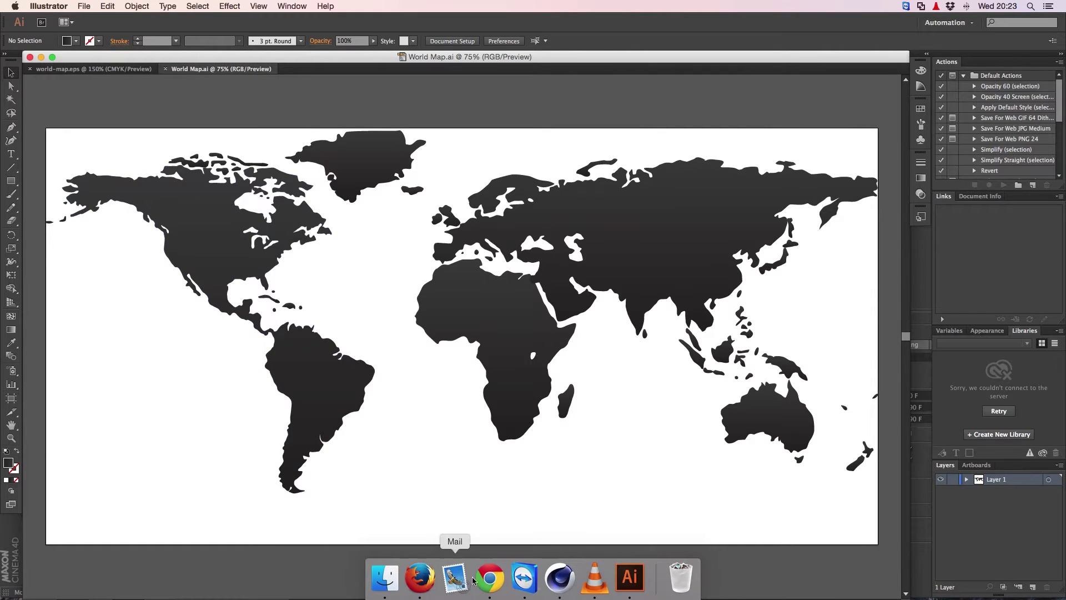
left_click(554, 580)
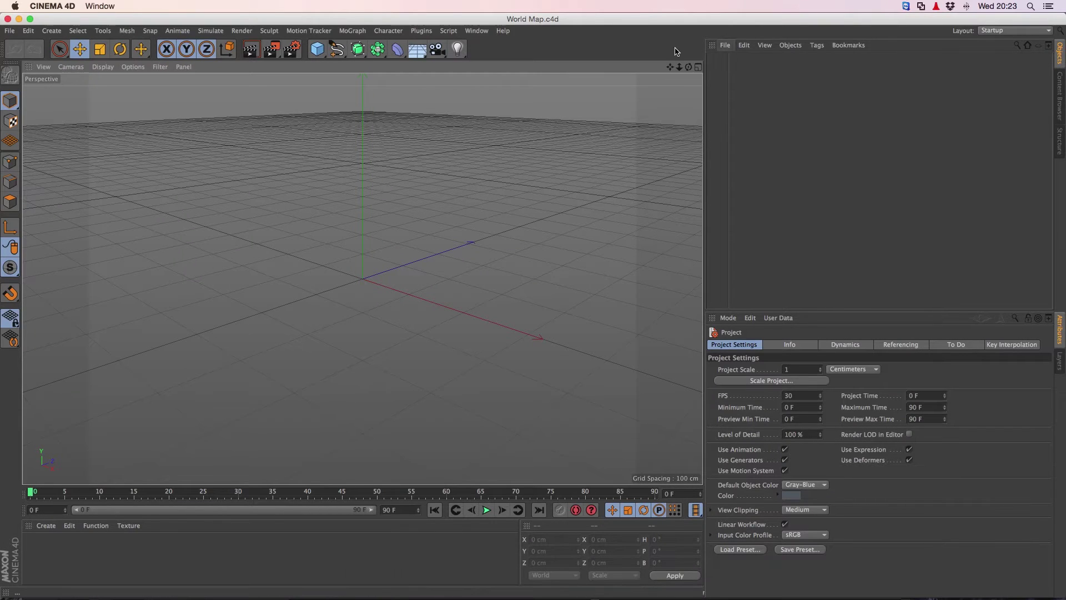
left_click(724, 49)
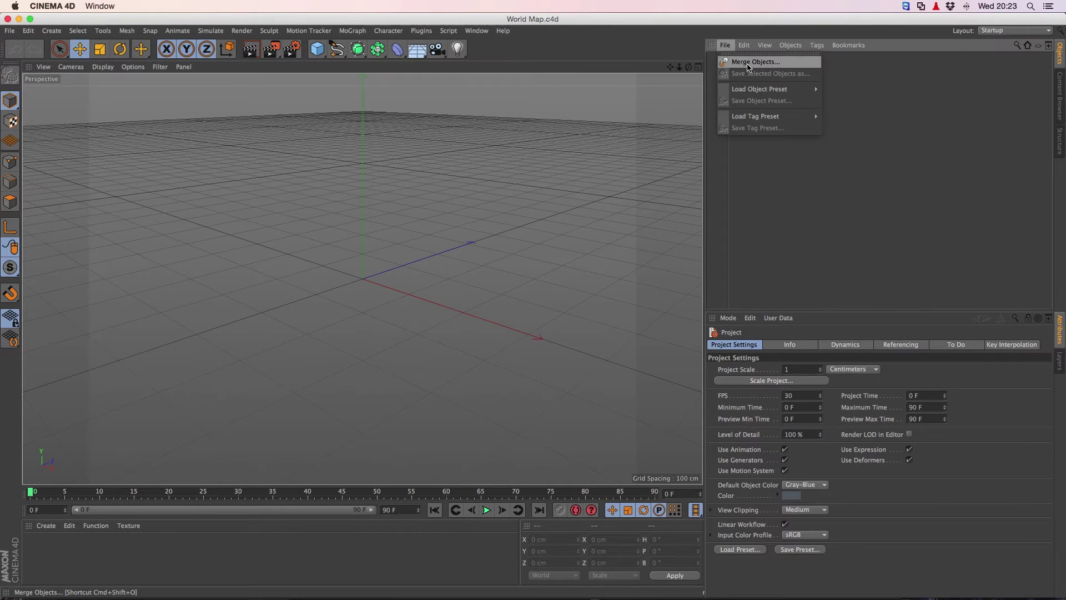
left_click(747, 62)
left_click(471, 151)
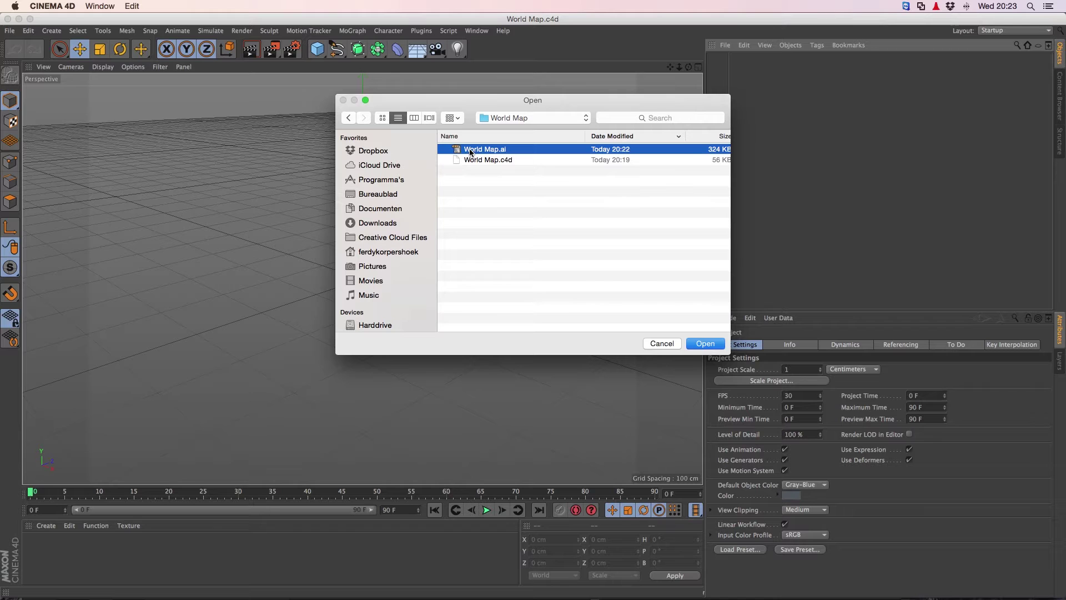
left_click(704, 344)
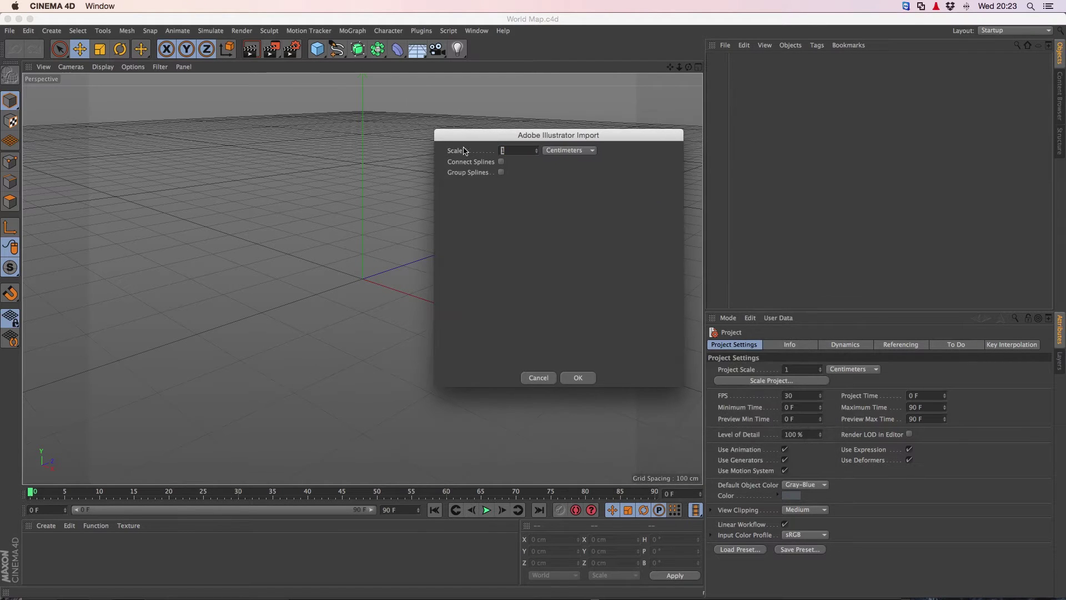
left_click(578, 378)
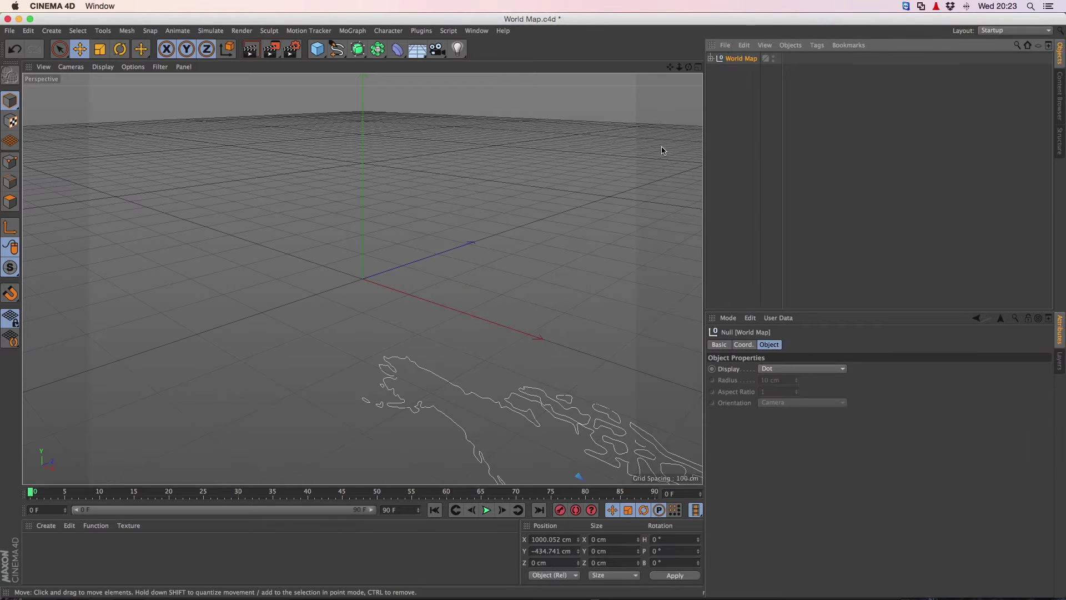
Step: Set the World Map null's X and Y position to 0 cm to centre the map at the world origin
key("o")
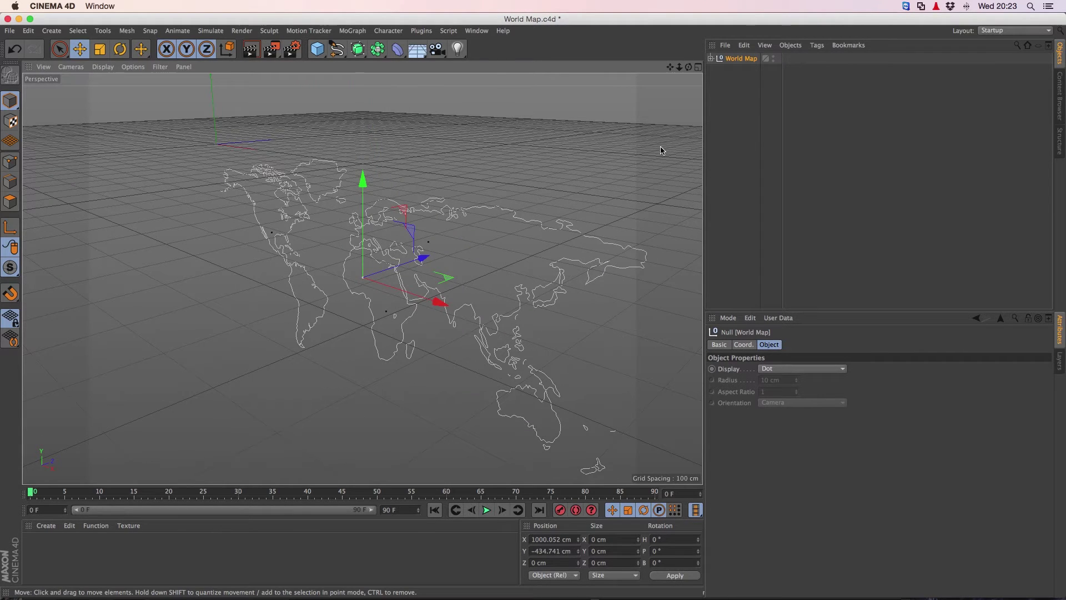
scroll(435, 233, "up", 6)
key("o")
mouse_move(426, 280)
left_mouse_down("alt")
mouse_move(447, 195)
mouse_move(418, 268)
mouse_move(463, 270)
mouse_move(448, 235)
mouse_move(422, 249)
mouse_move(431, 269)
left_mouse_up("alt")
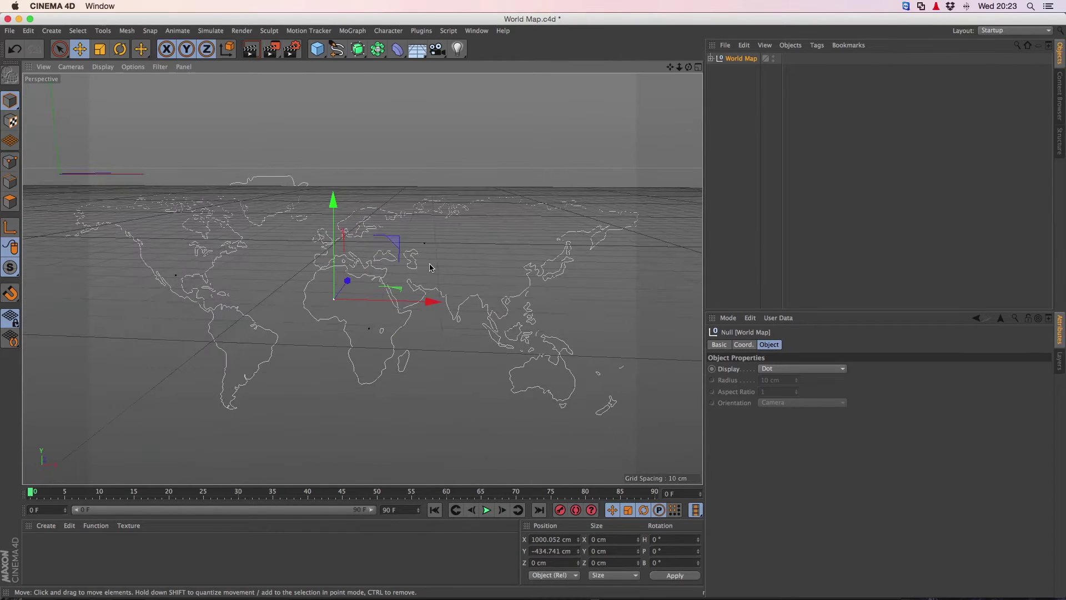
left_click(743, 345)
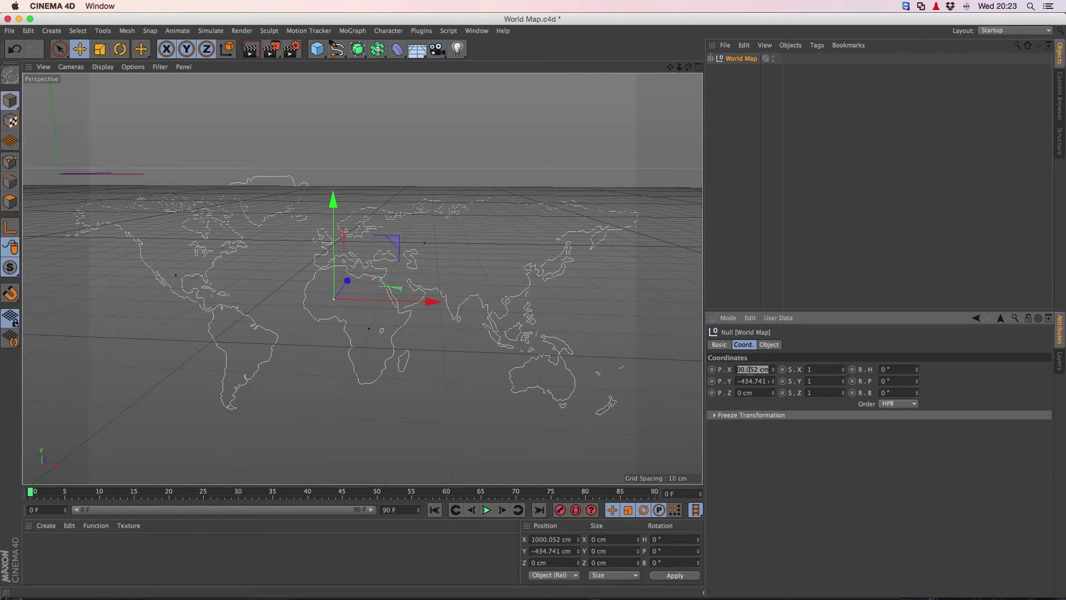
left_click(749, 370)
type("0")
key("Tab")
type("0")
key("Tab")
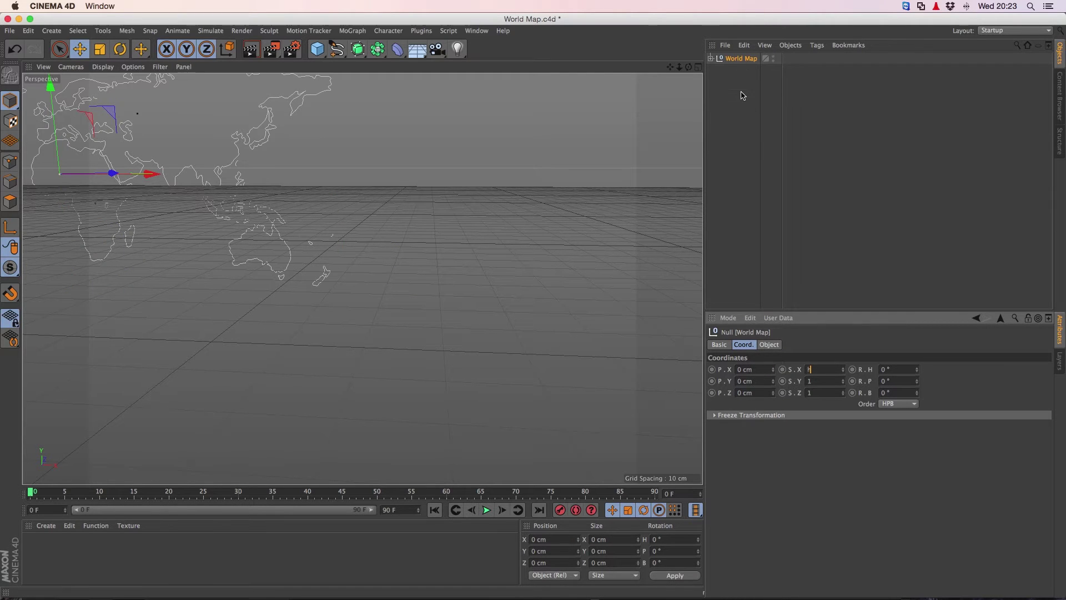
key("h")
mouse_move(478, 261)
left_mouse_down("alt")
mouse_move(501, 280)
mouse_move(470, 274)
left_mouse_up("alt")
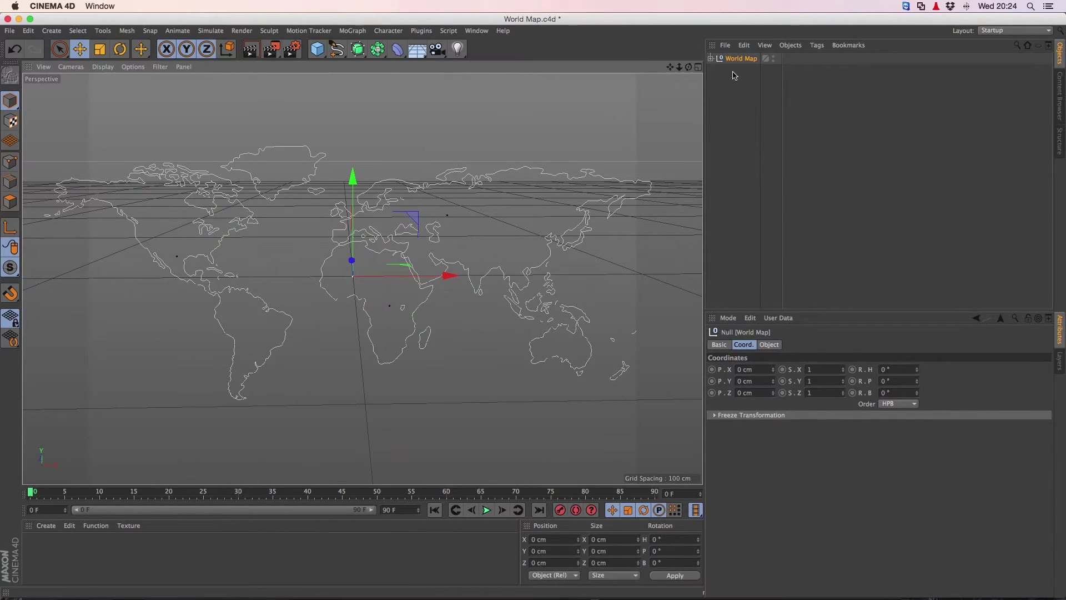
Step: Move Path 4 through Path 8 out of Group 2 into the World Map null and remove the empty group
left_click(711, 58)
left_click(716, 91)
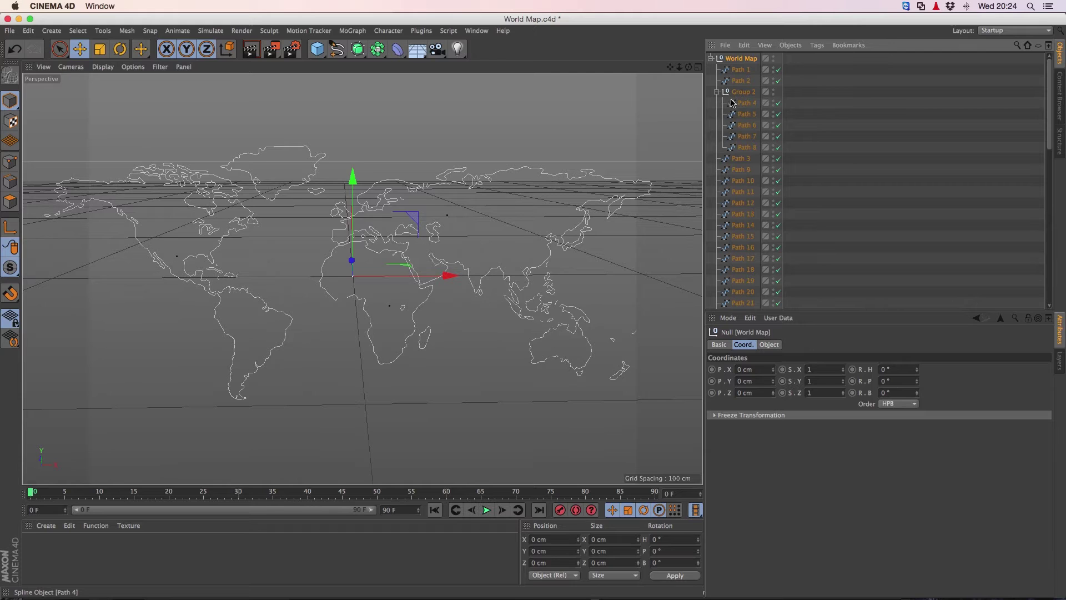
left_click(746, 102)
left_click(746, 148, "shift")
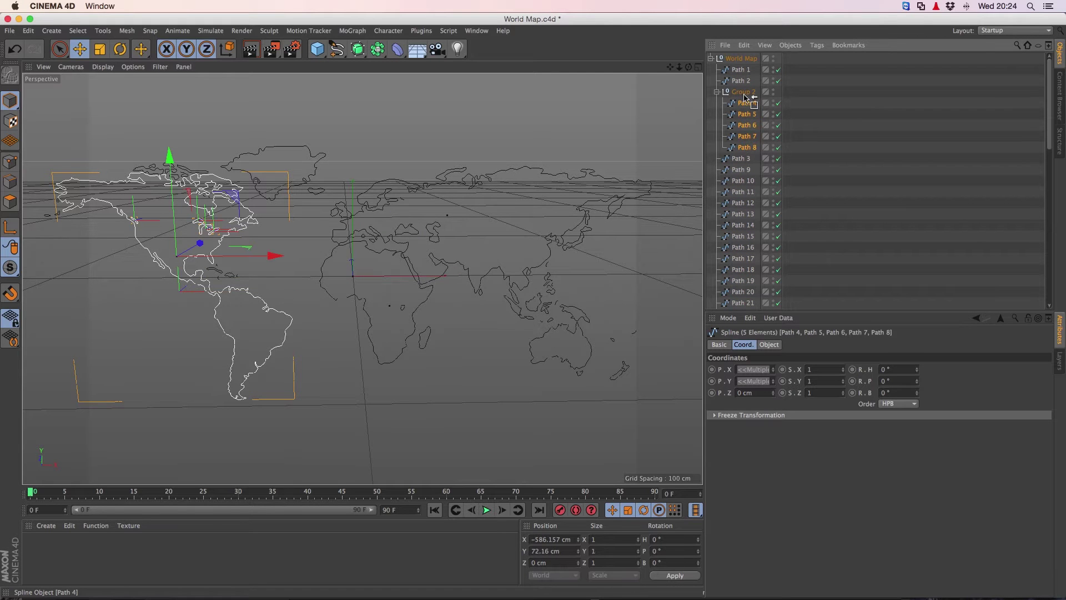
left_click_drag(745, 89, 743, 156)
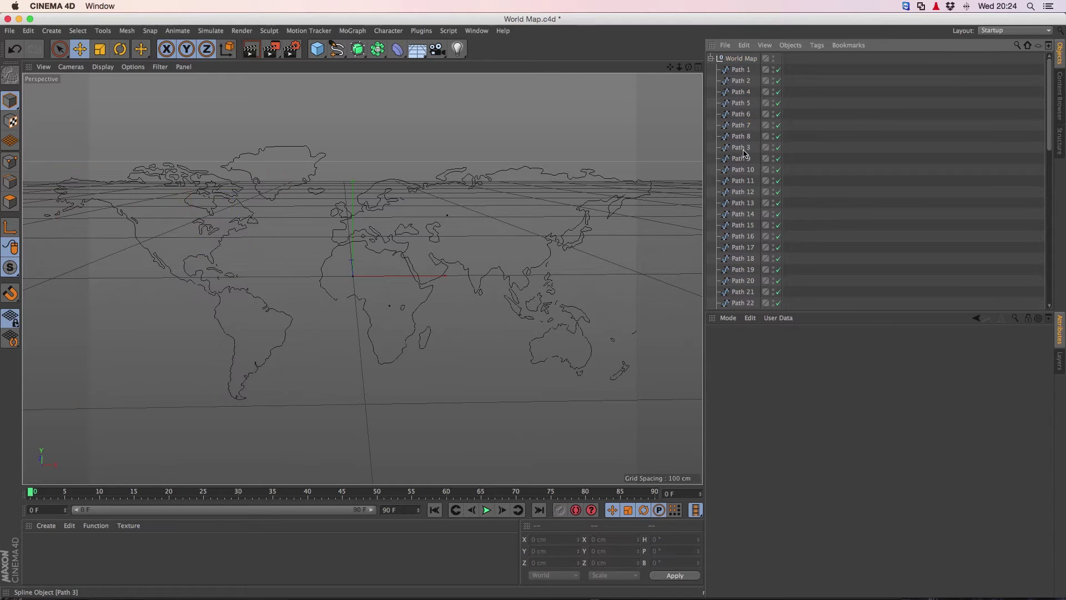
Step: Move Path 26 and Path 27 out of Group 3 into the World Map null and remove the empty group
scroll(744, 152, "down", 10)
scroll(743, 153, "up", 8)
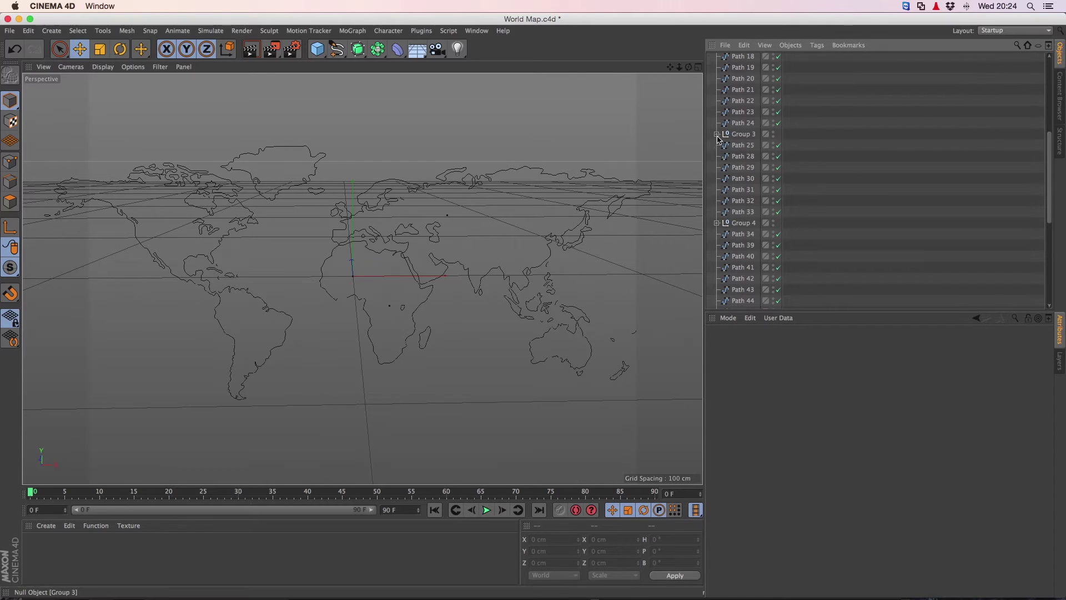
left_click(740, 148)
left_click(745, 158, "shift")
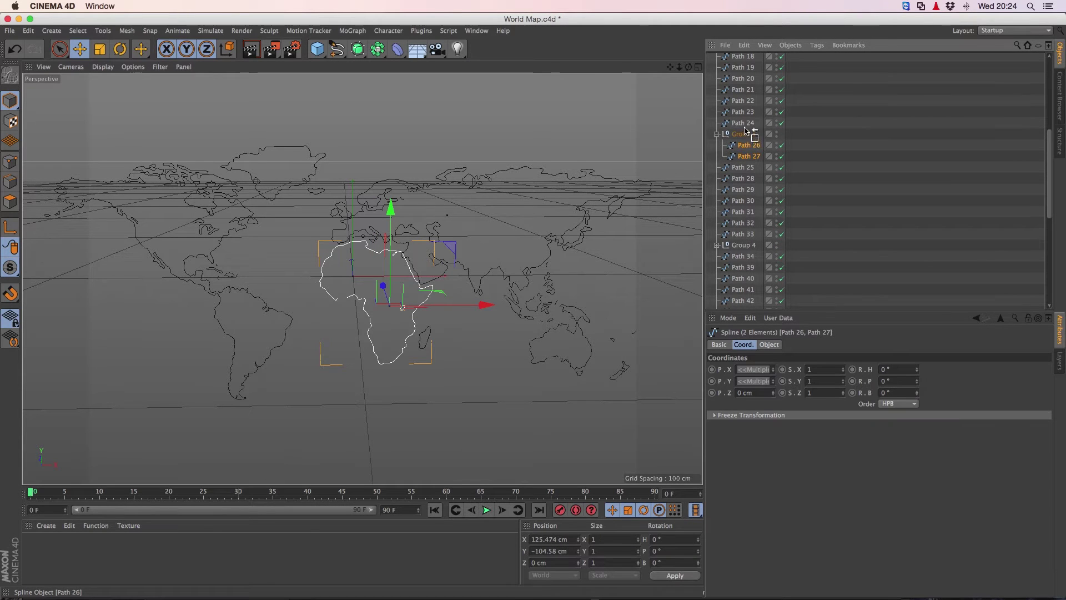
key("shift+g")
Step: Move Path 35 through Path 38 out of Group 4 into the World Map null and remove the empty group
left_click(716, 233)
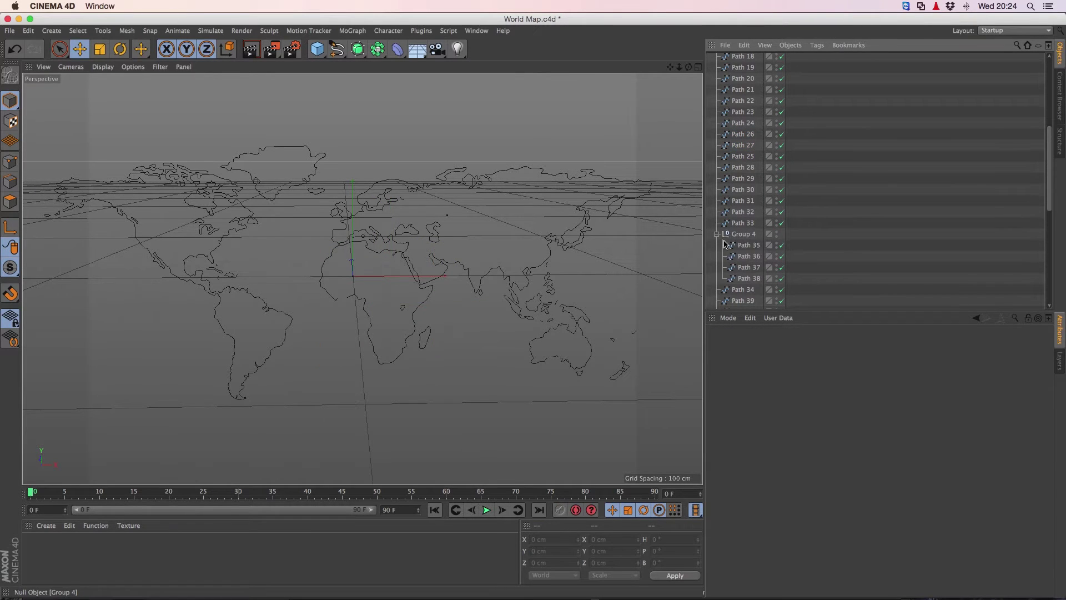
left_click(749, 245)
left_click(749, 278, "shift")
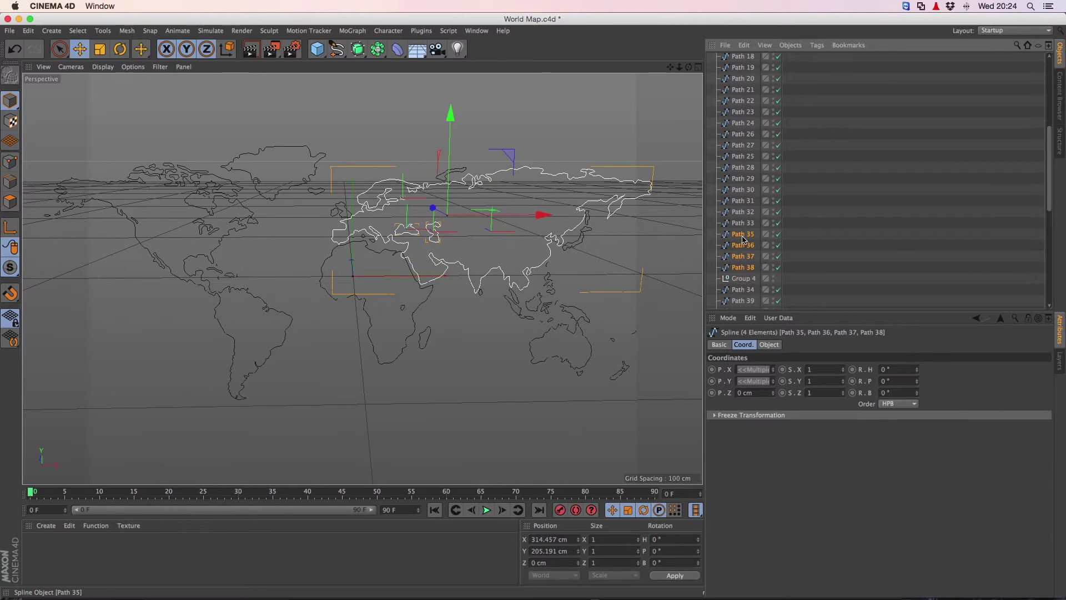
key("shift+g")
Step: Delete the small lake splines inside Africa and North America, including Path 27 and Path 6
scroll(745, 276, "down", 8)
scroll(746, 276, "up", 15)
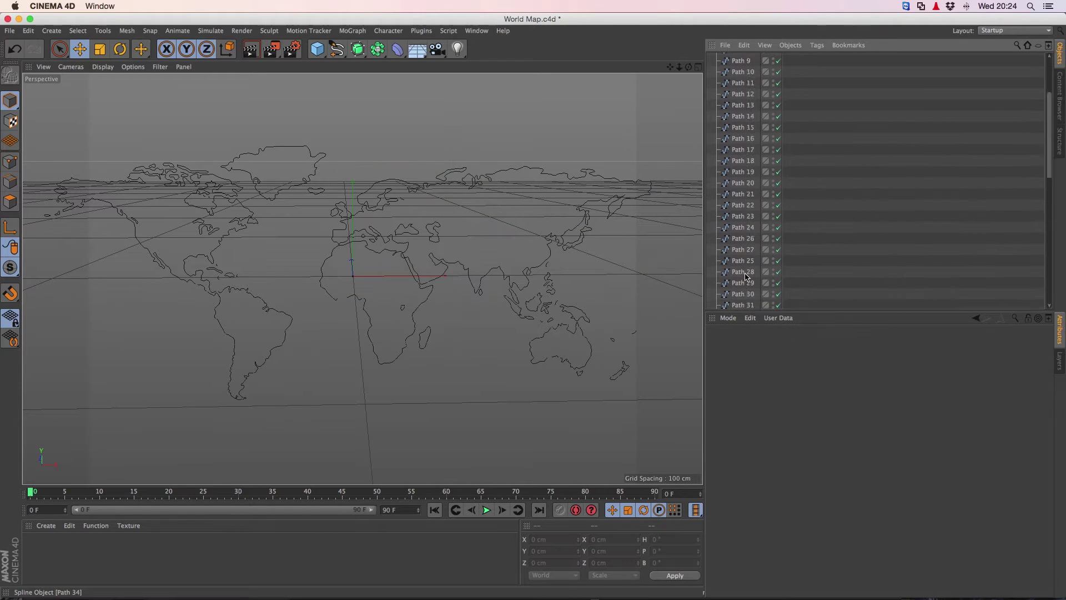
scroll(511, 333, "up", 2)
left_click(400, 306)
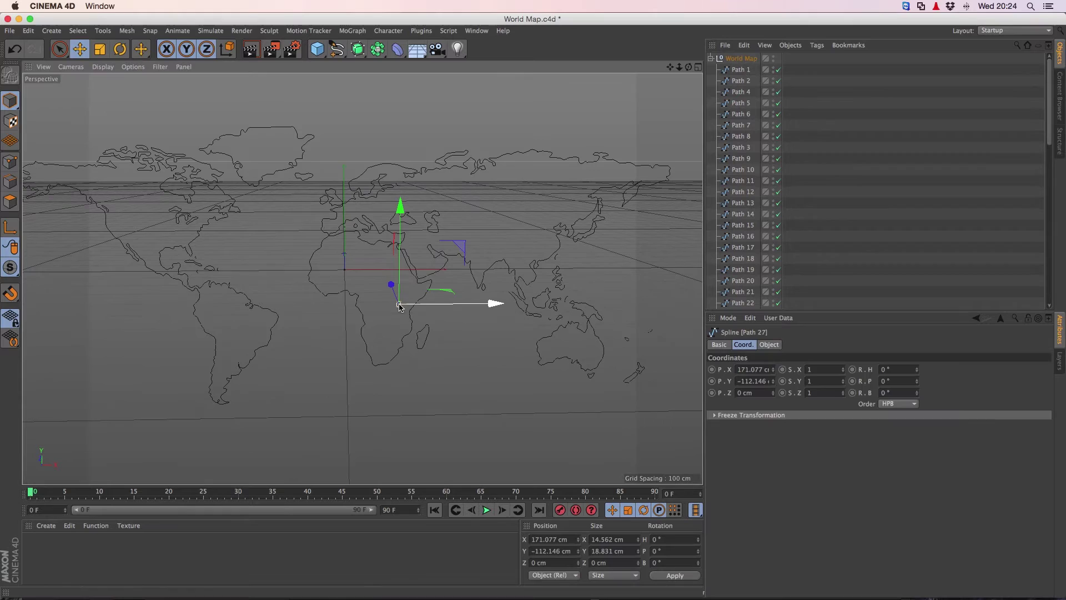
key("ctrl+shift+a")
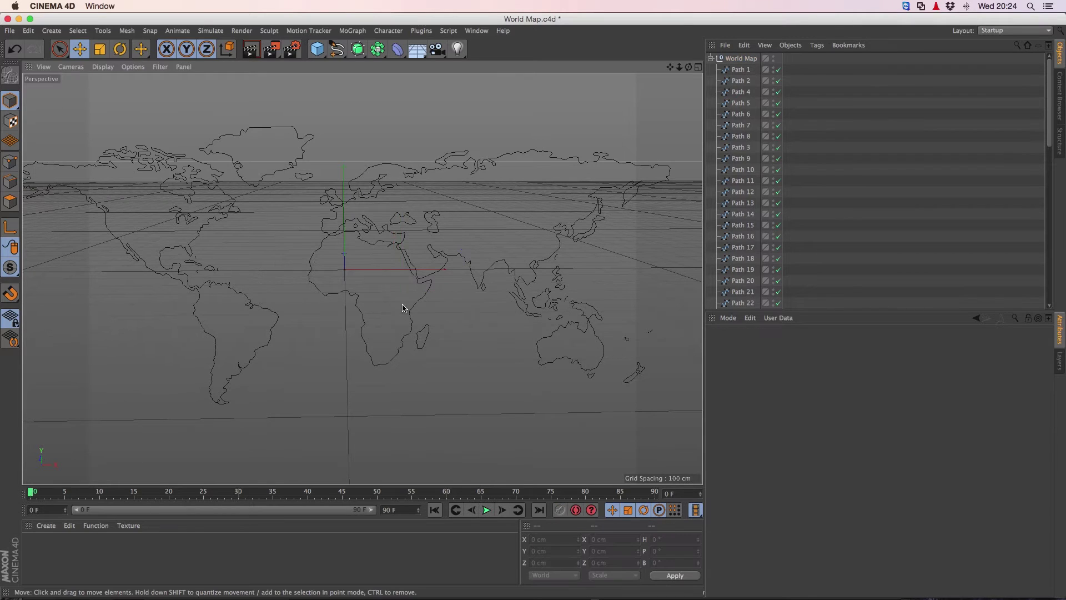
left_click(176, 210)
key("Delete")
left_click(189, 222)
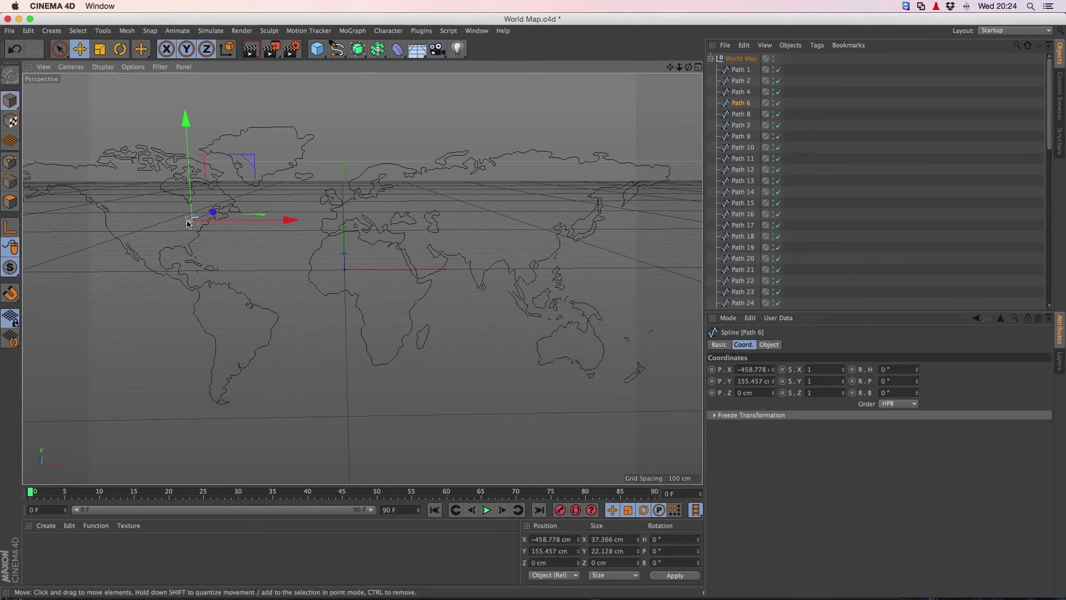
key("Delete")
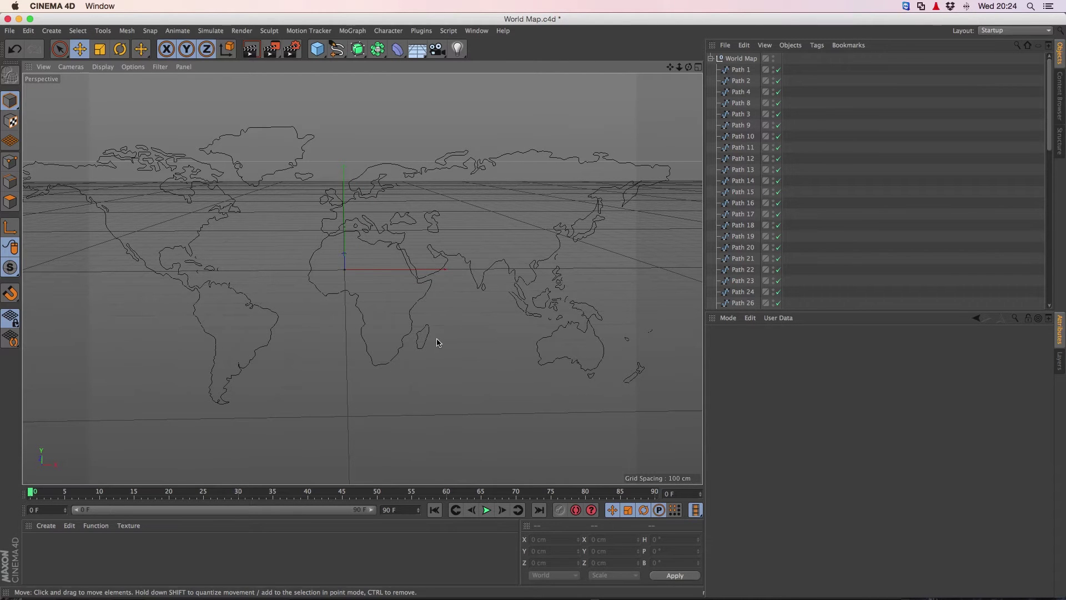
Step: Add an Extrude object inside the World Map null and nest all of the map's path splines under it
left_click_drag(471, 354, 440, 322, "alt")
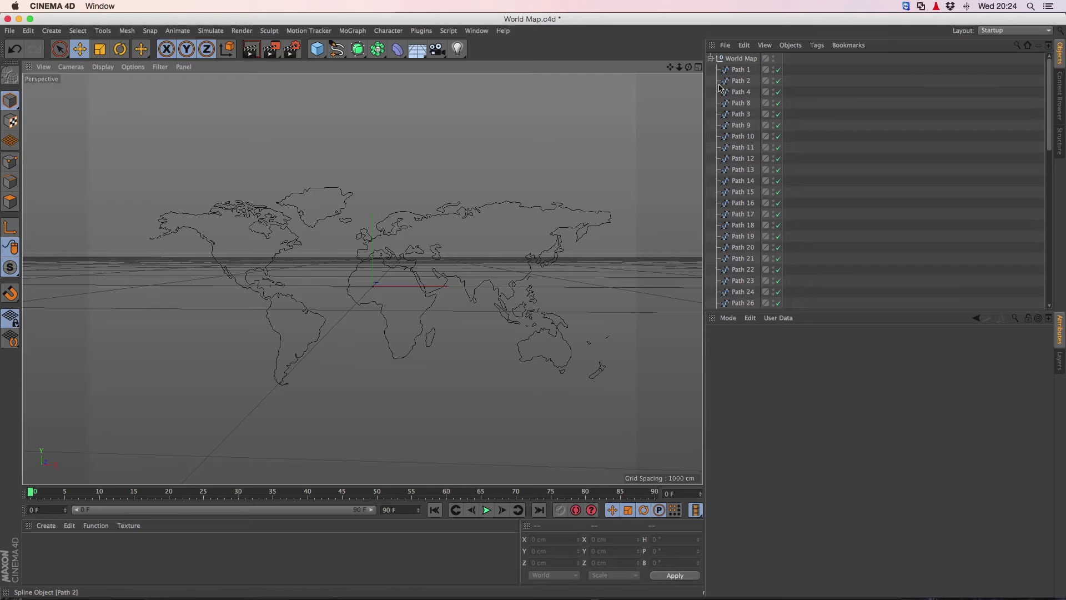
left_click_drag(373, 53, 405, 64)
left_click_drag(752, 67, 738, 60)
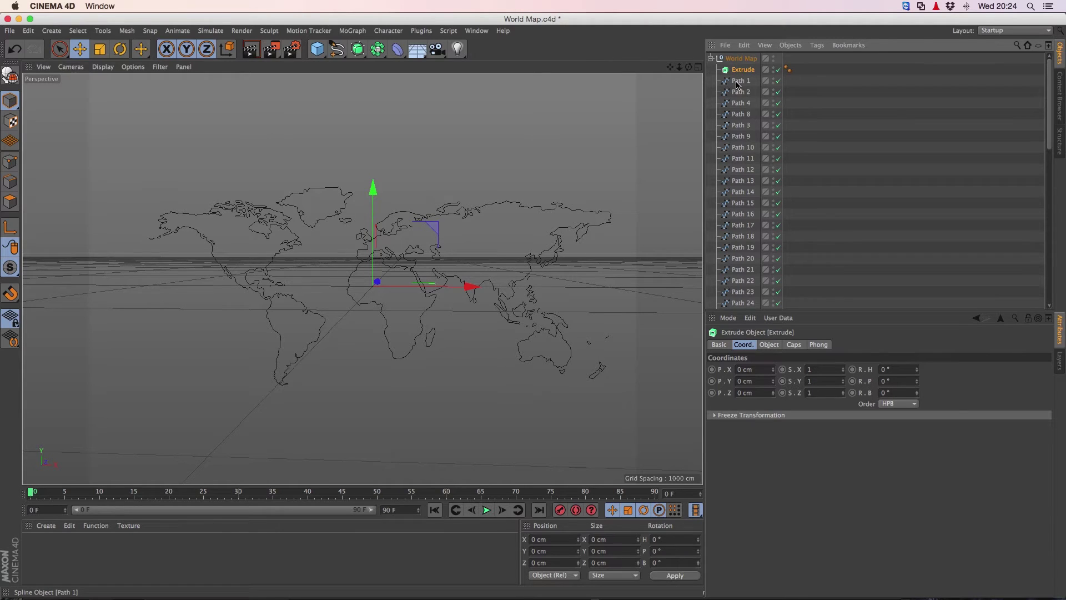
left_click(739, 81)
scroll(742, 221, "down", 10)
left_click(741, 302, "shift")
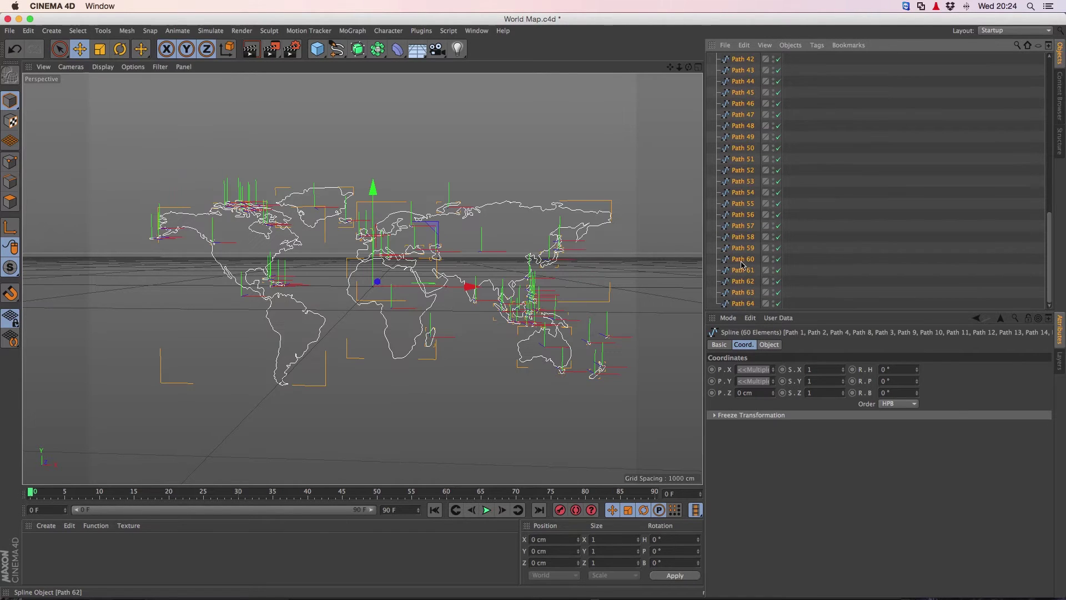
scroll(744, 222, "up", 10)
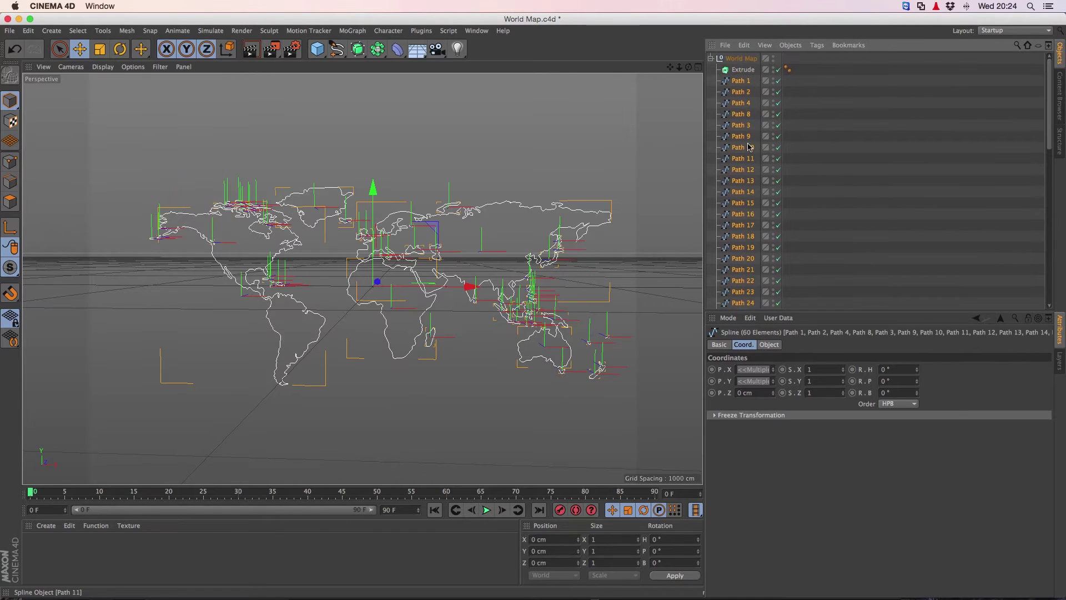
left_click_drag(745, 72, 744, 71)
left_click(743, 70)
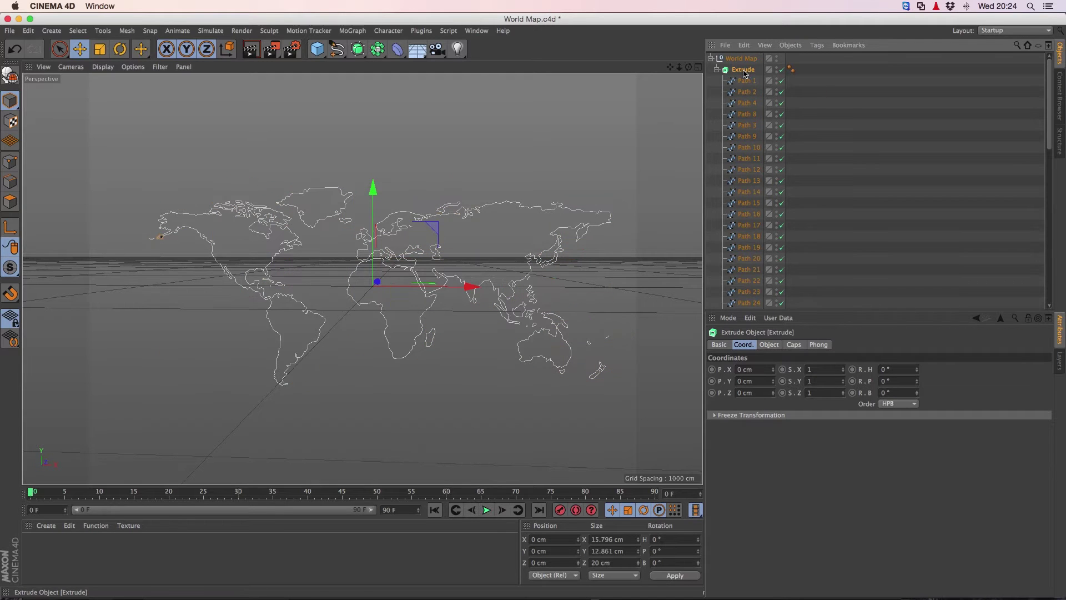
Step: Enable the Hierarchical option on the Extrude object so all nested country splines are extruded
scroll(158, 240, "up", 10)
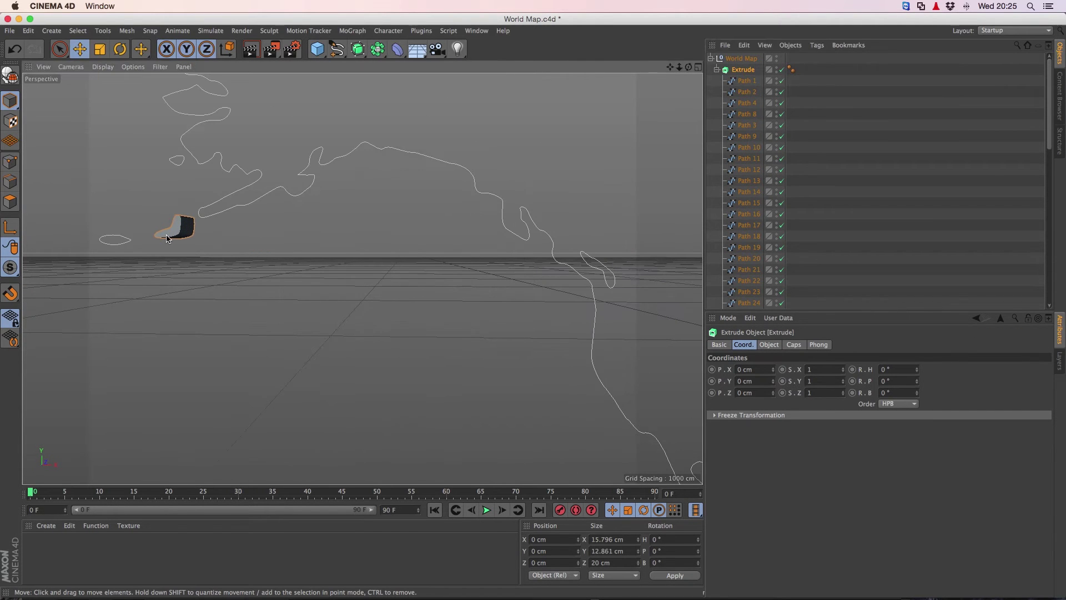
scroll(309, 231, "down", 5)
scroll(150, 245, "up", 8)
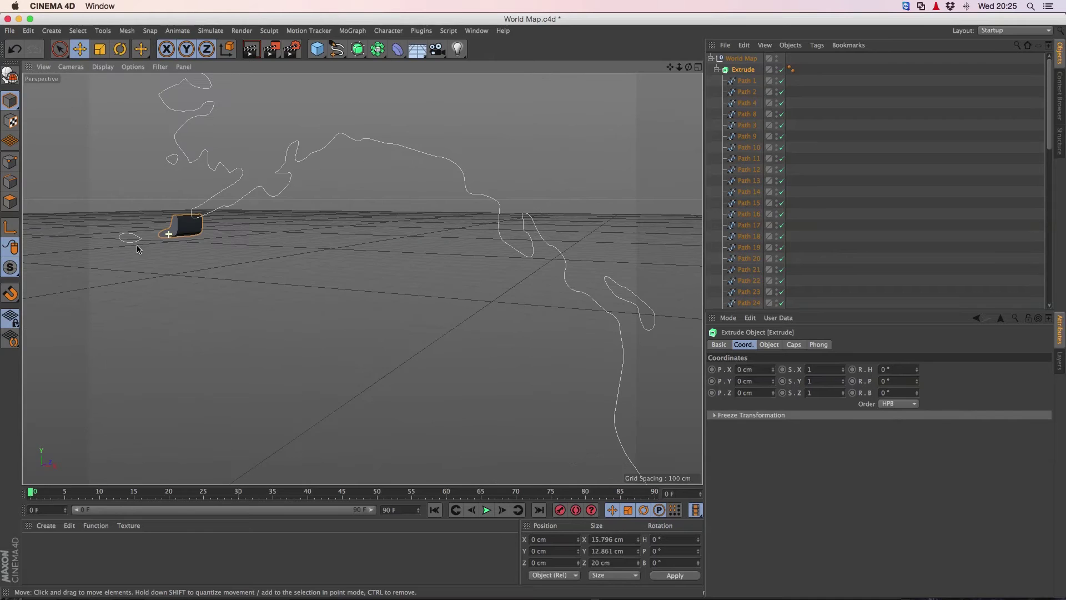
scroll(159, 248, "down", 8)
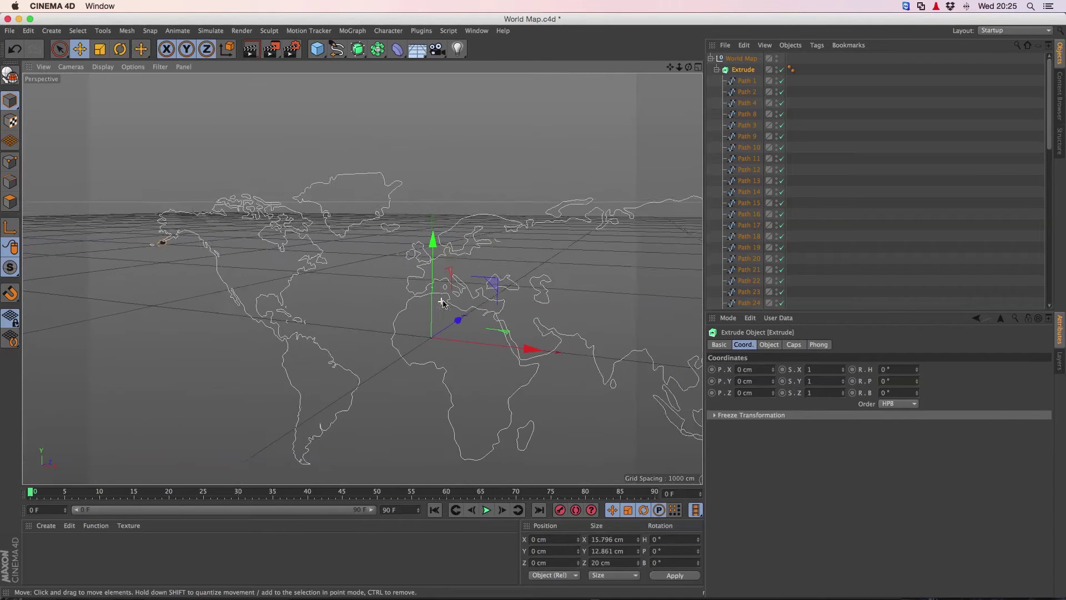
middle_click_drag(474, 300, 432, 283, "alt")
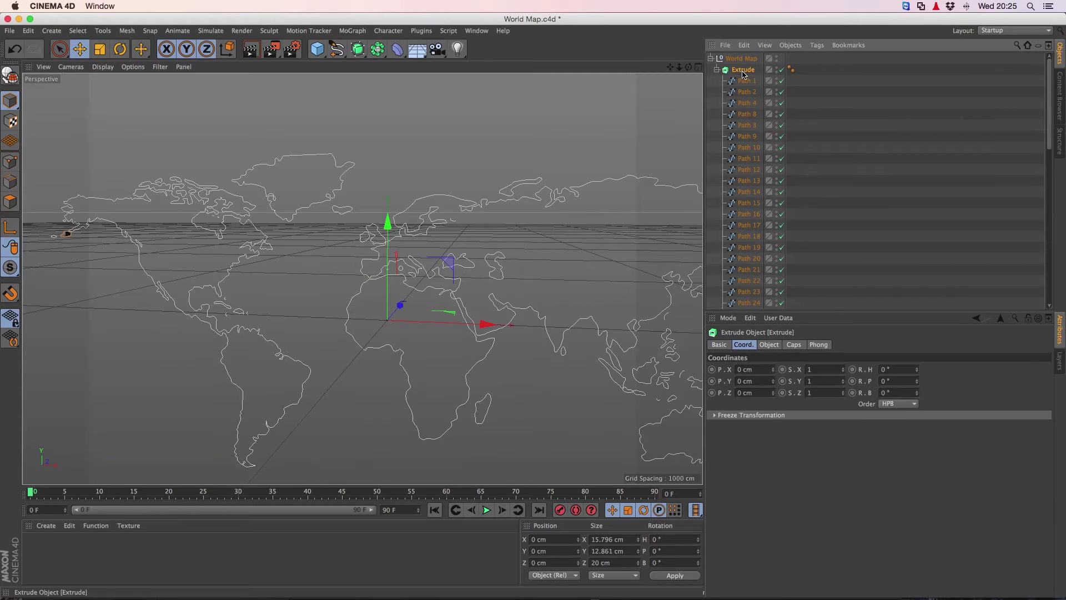
left_click(769, 344)
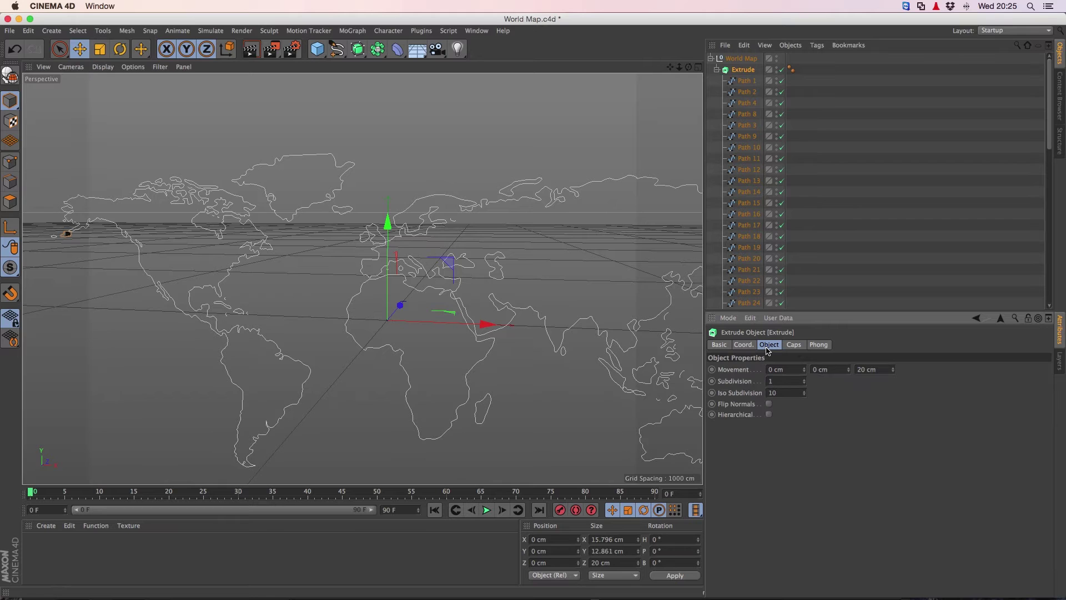
left_click(769, 414)
mouse_move(445, 348)
left_mouse_down("alt")
mouse_move(486, 347)
mouse_move(418, 345)
mouse_move(452, 345)
left_mouse_up("alt")
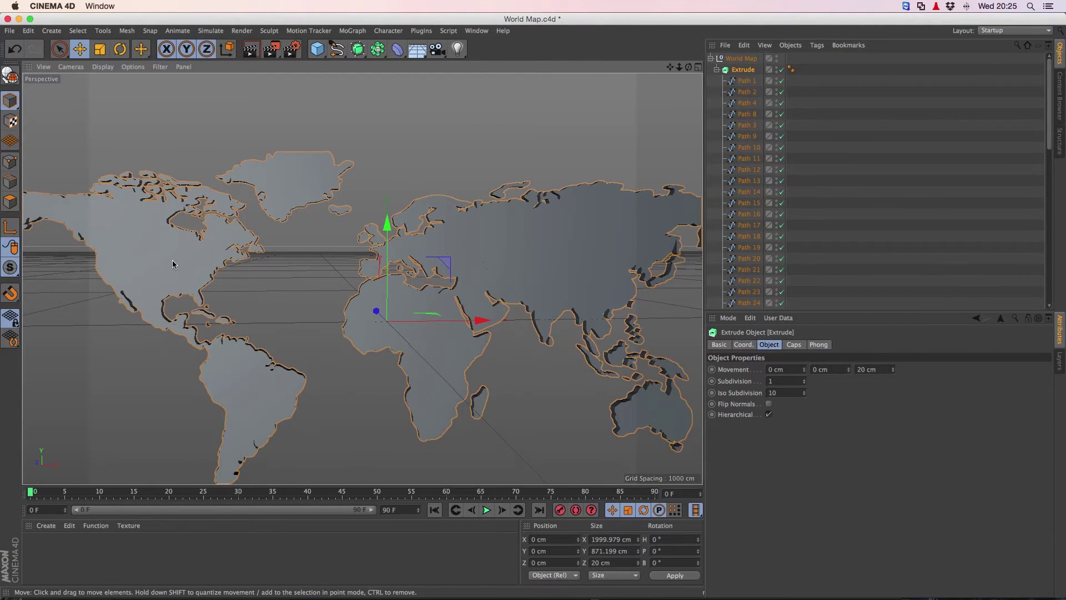
Step: Set the Extrude object's Z movement to 12 cm and its subdivision to 3
left_click(806, 92)
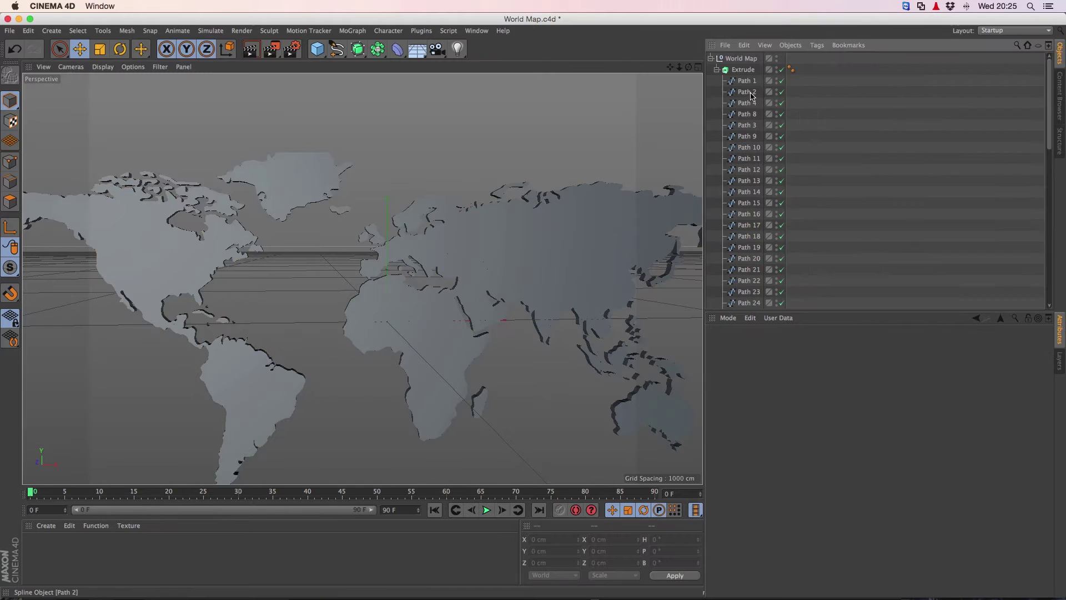
left_click_drag(750, 94, 752, 77)
left_click_drag(561, 138, 558, 256, "alt")
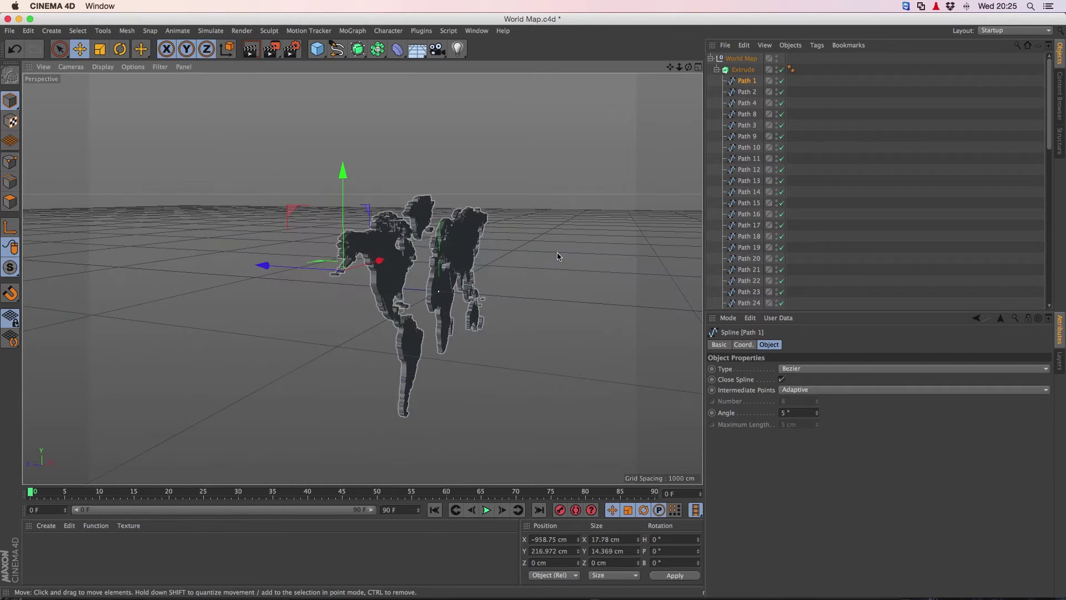
scroll(442, 257, "up", 5)
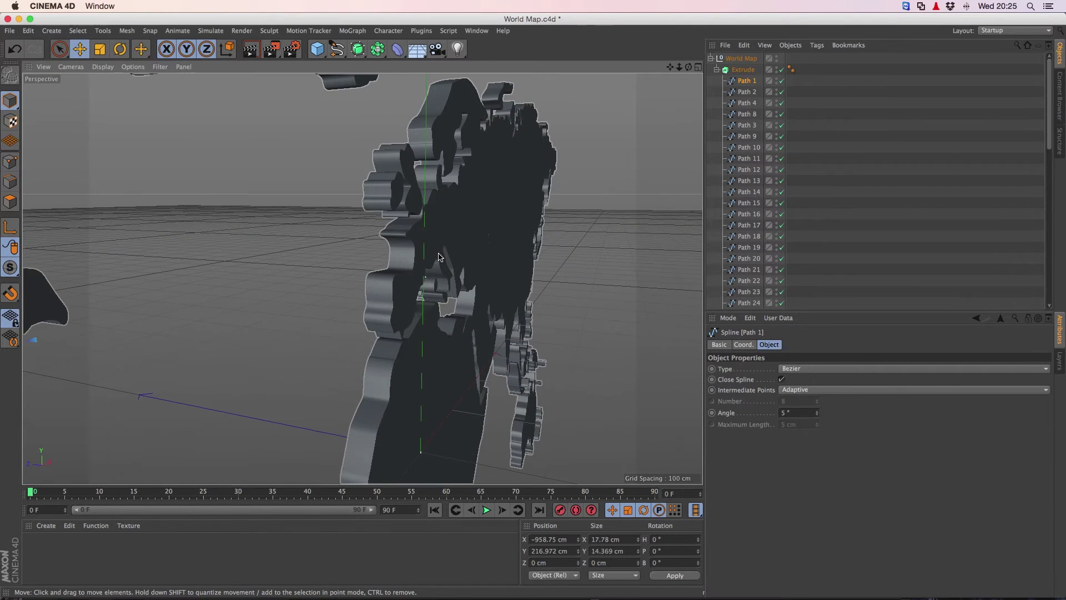
left_click_drag(408, 247, 439, 222, "alt")
left_click(743, 70)
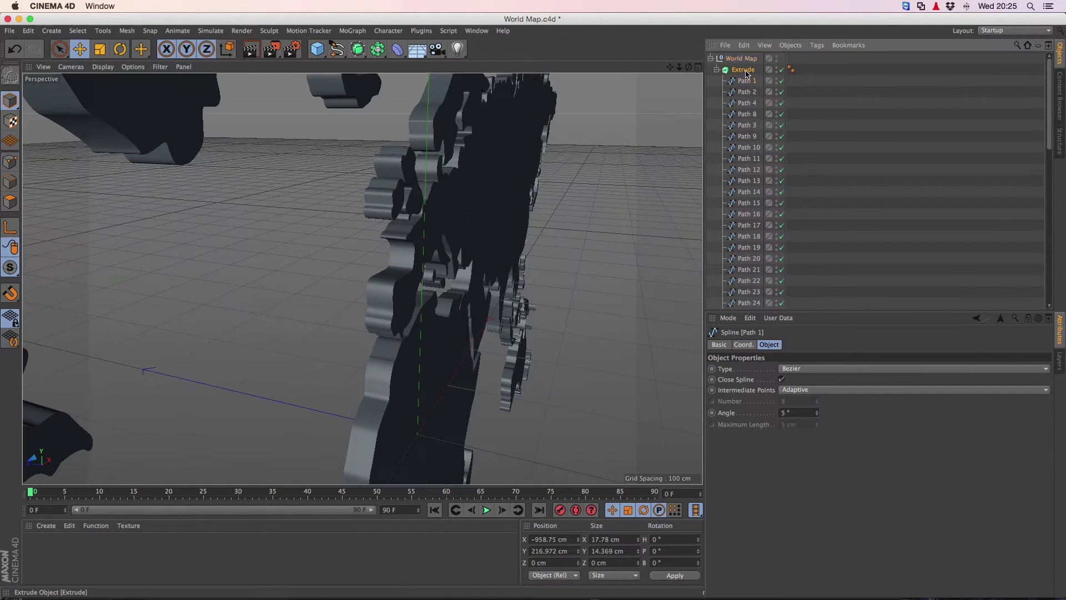
double_click(860, 370)
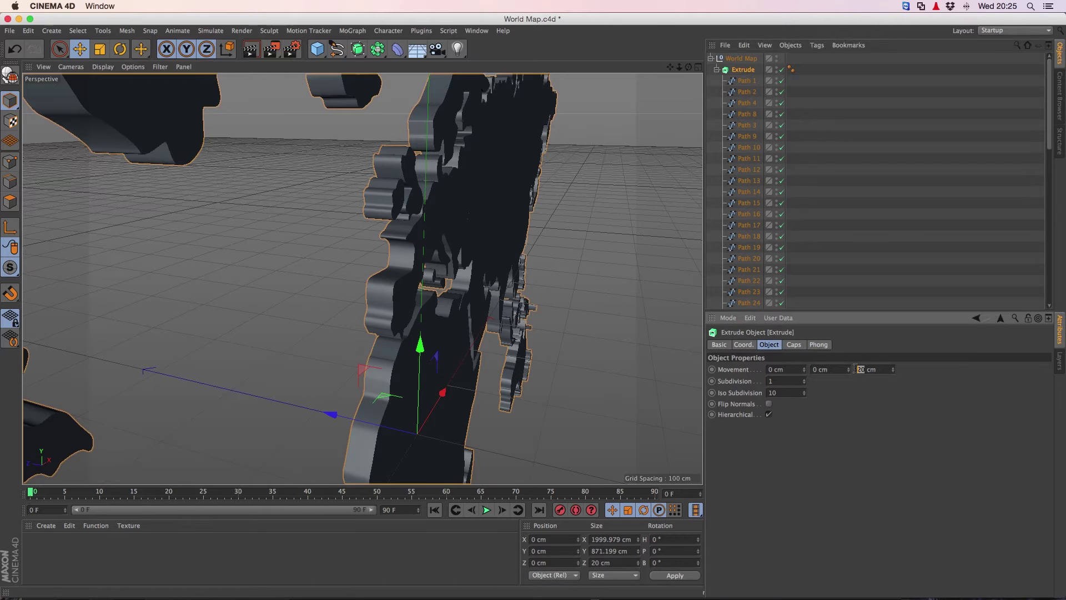
type("12")
key("Tab")
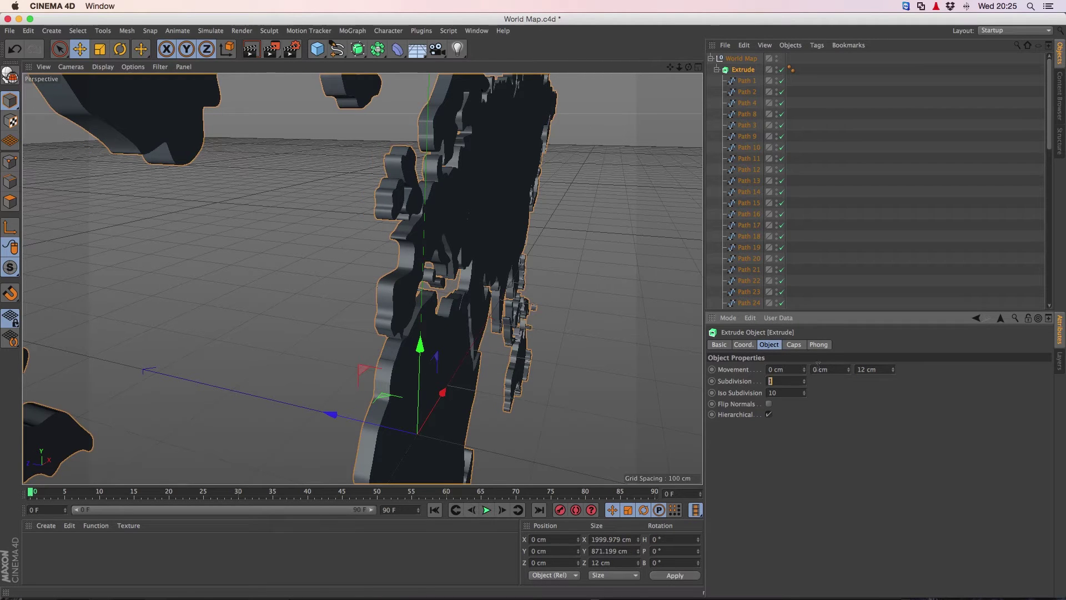
type("3")
key("Return")
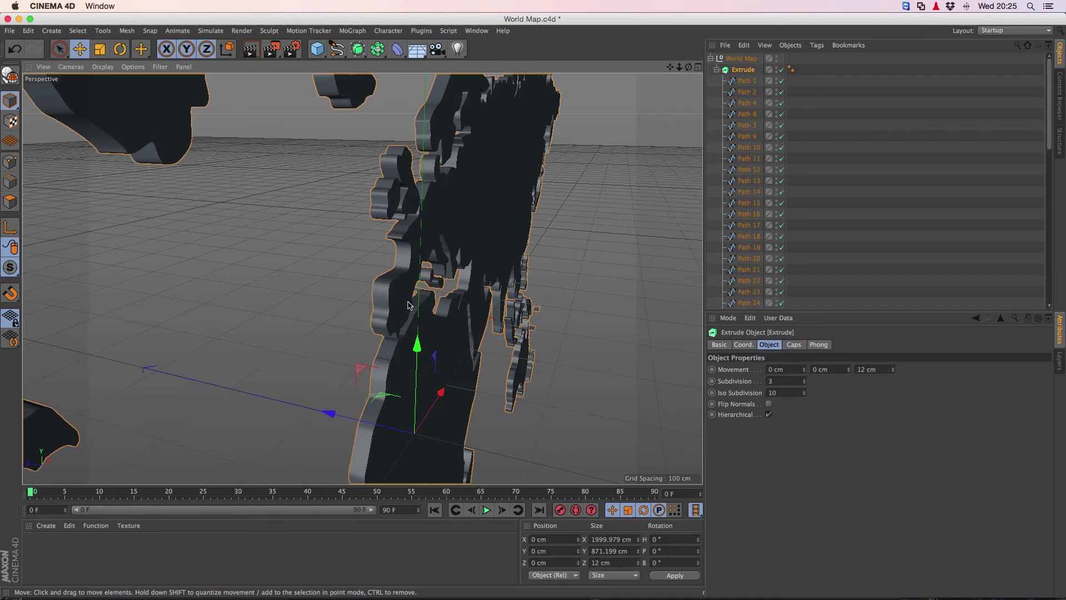
Step: Collapse the Extrude hierarchy and add a Wrap deformer inside the World Map null, directly below Extrude
left_click_drag(451, 316, 415, 272, "alt")
scroll(350, 289, "down", 5)
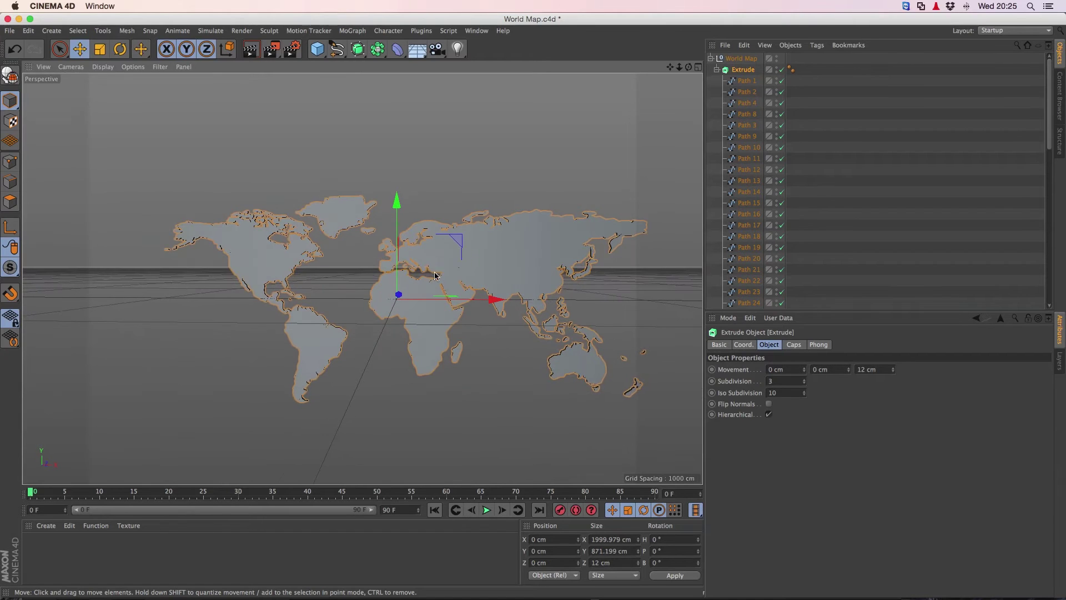
middle_click_drag(435, 275, 411, 262, "alt")
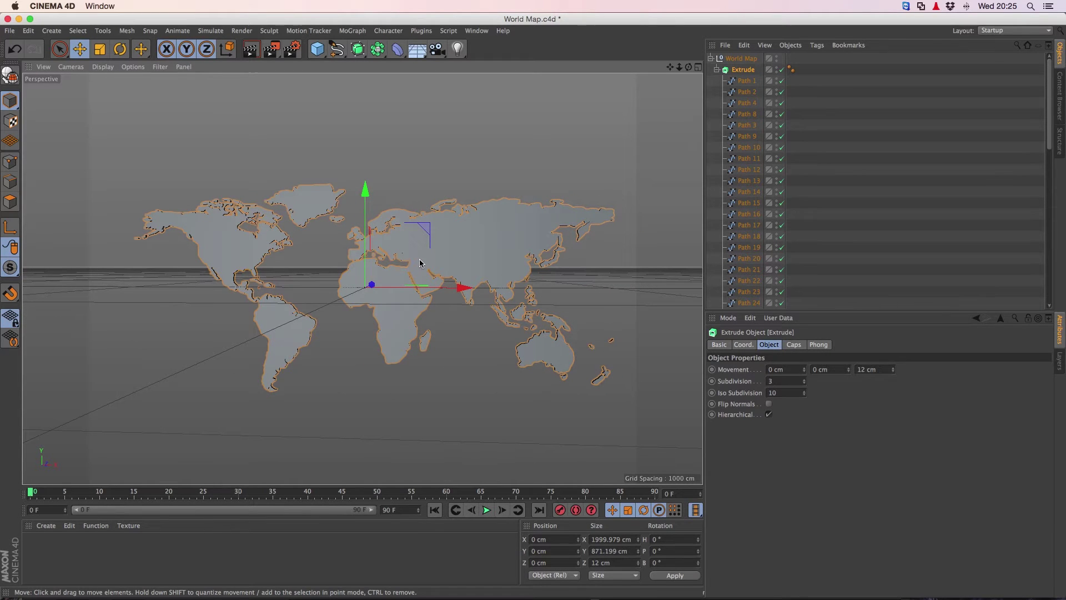
left_click(716, 70)
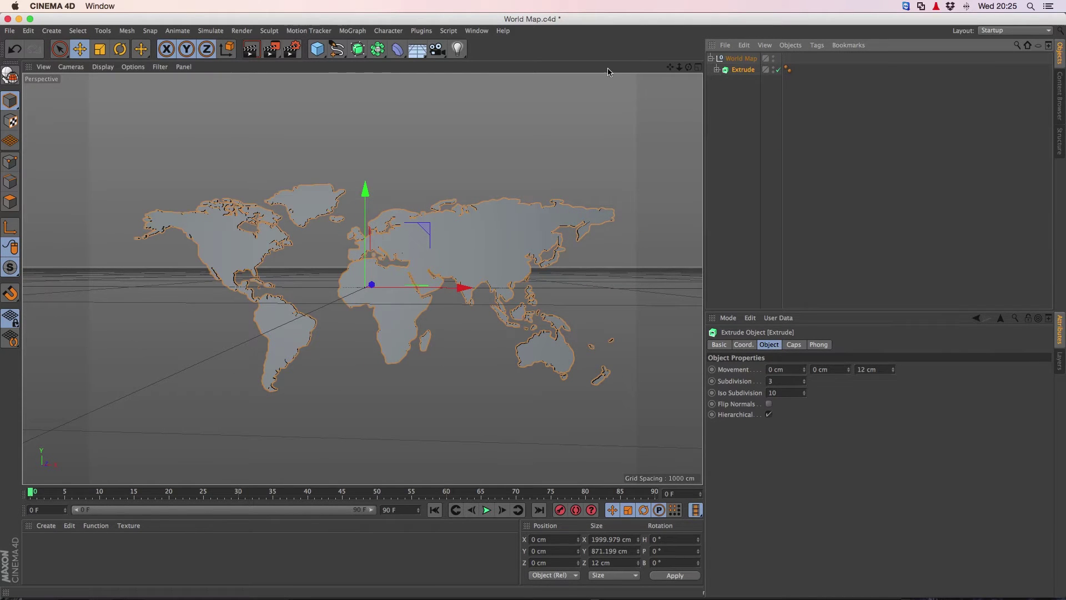
left_click(398, 51)
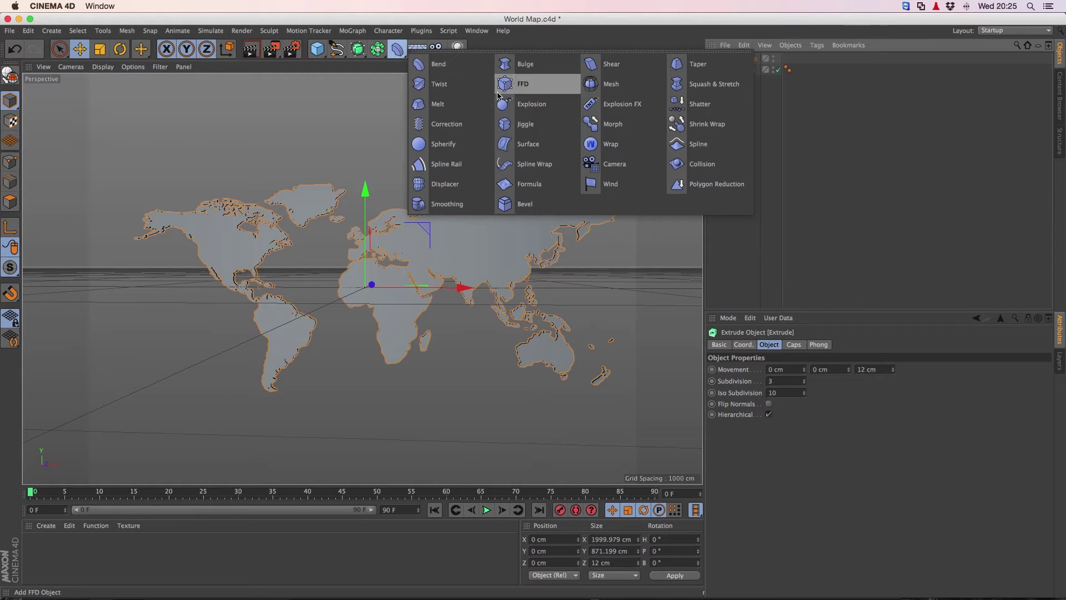
left_click(604, 144)
left_click_drag(733, 60, 735, 86)
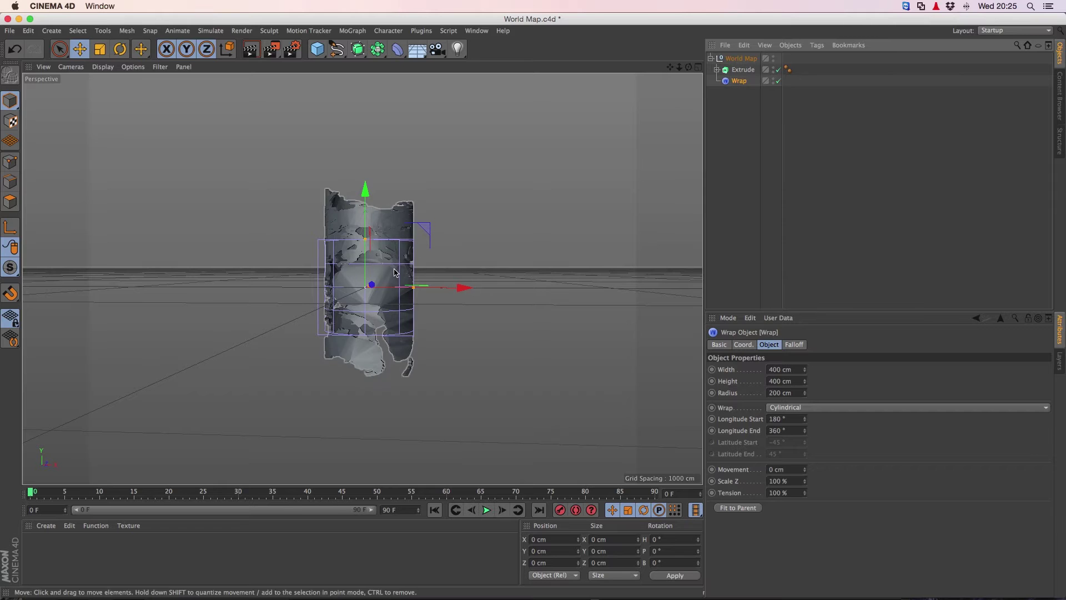
Step: Render a close-up of the wrapped map, and set the Extrude's cap type to Triangles with Regular Grid enabled
scroll(366, 292, "up", 10)
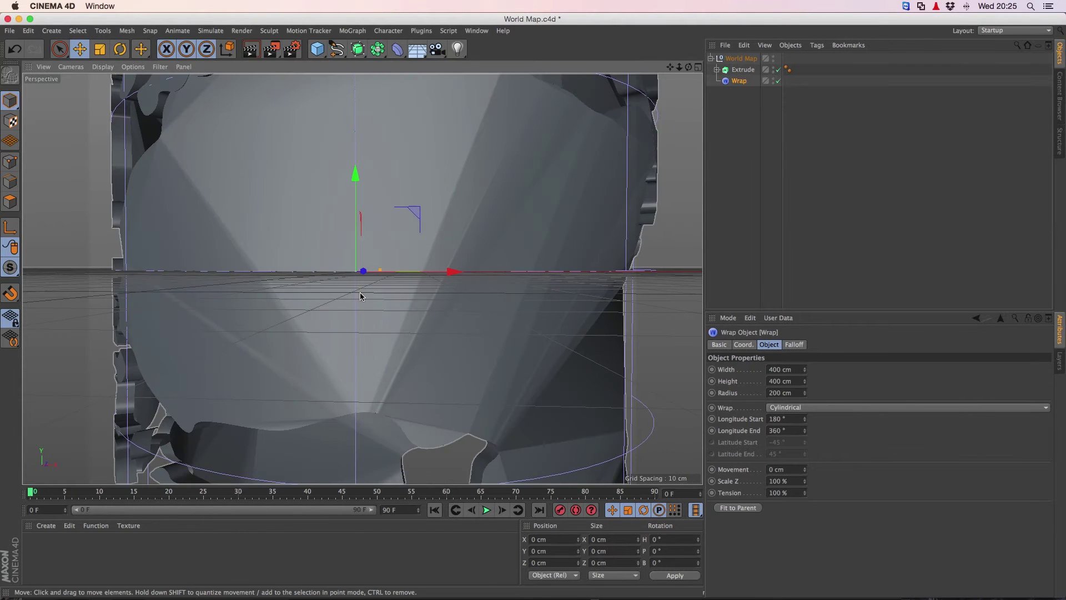
left_click_drag(359, 292, 429, 289, "alt")
left_click(251, 50)
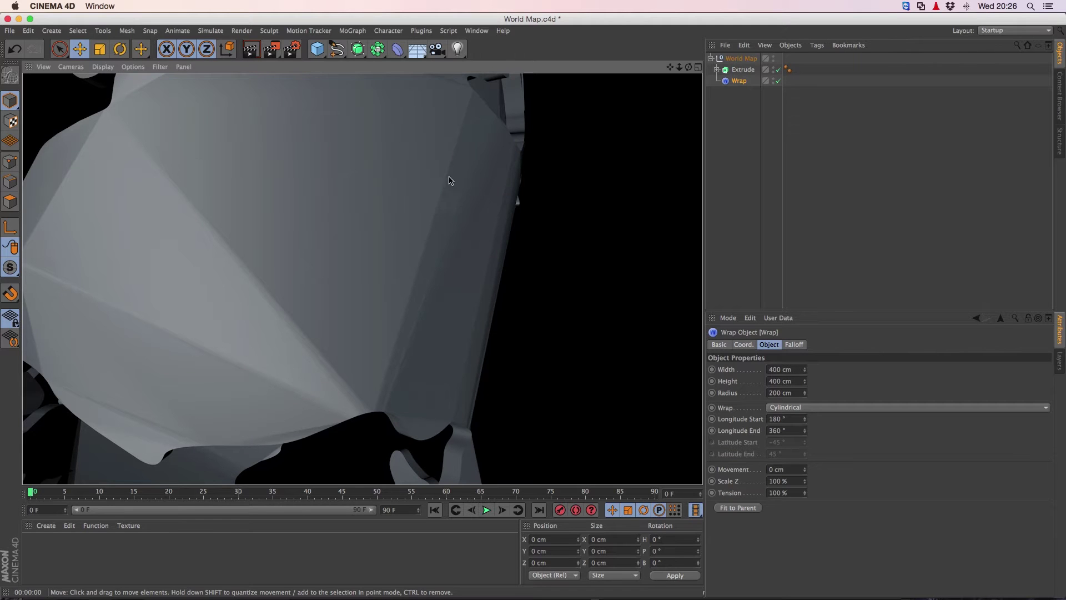
left_click(345, 225)
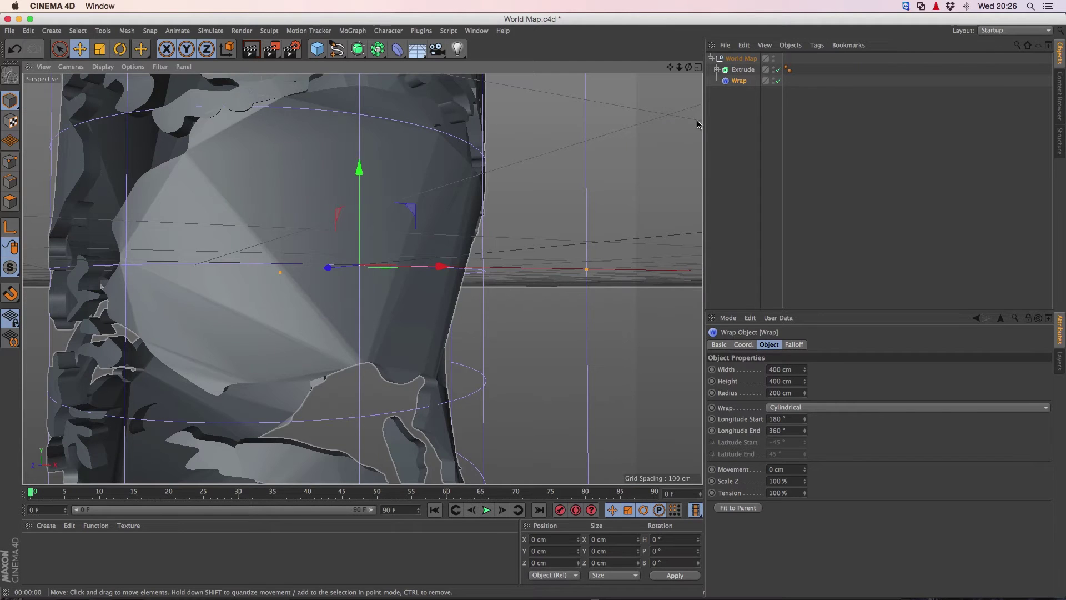
left_click(739, 70)
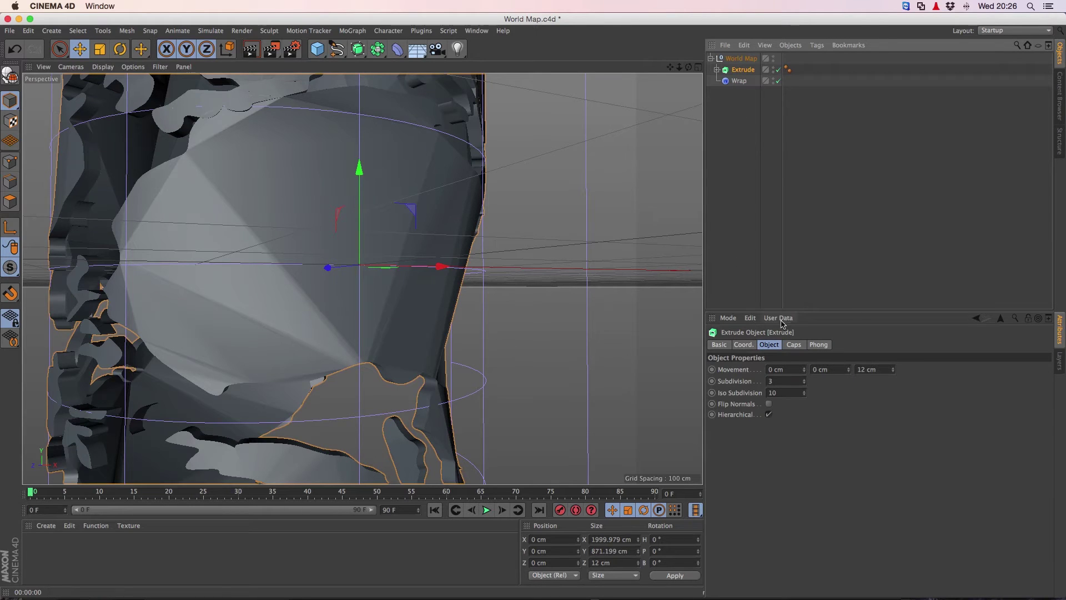
left_click(794, 345)
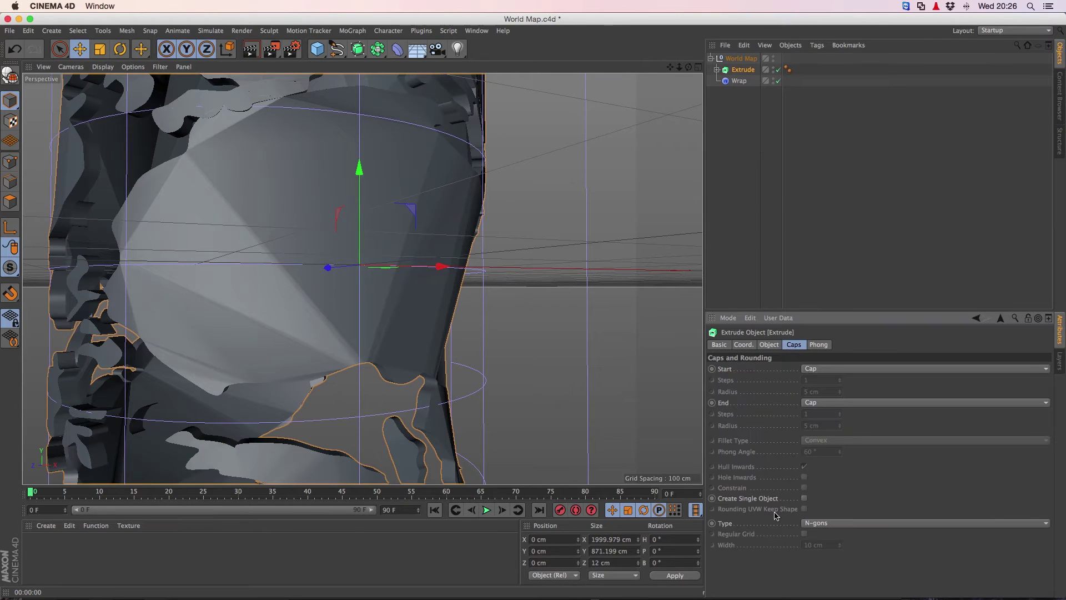
left_click(806, 524)
left_click(808, 538)
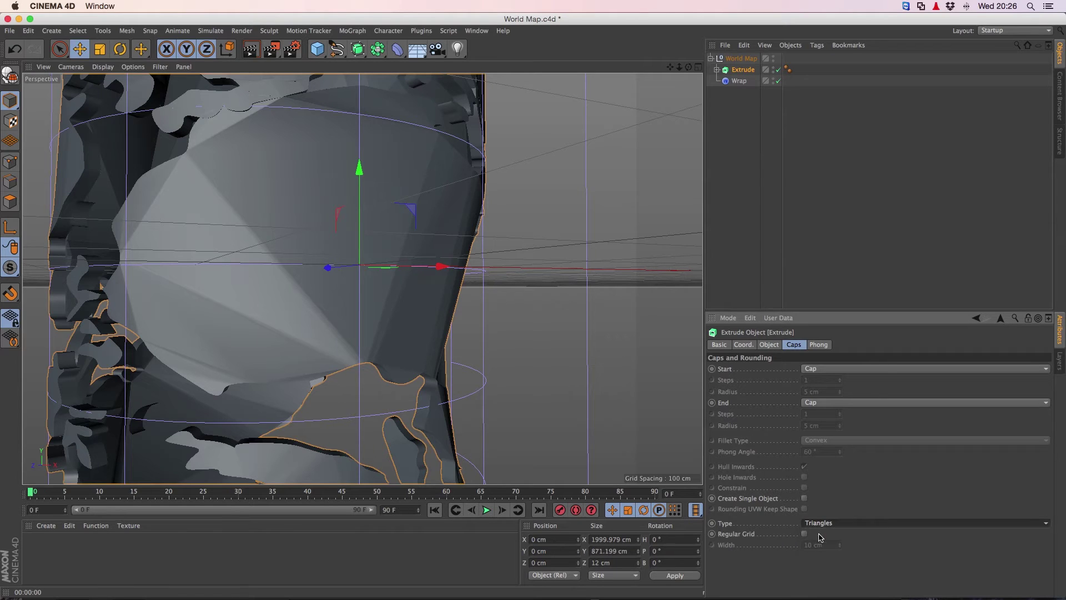
left_click(805, 534)
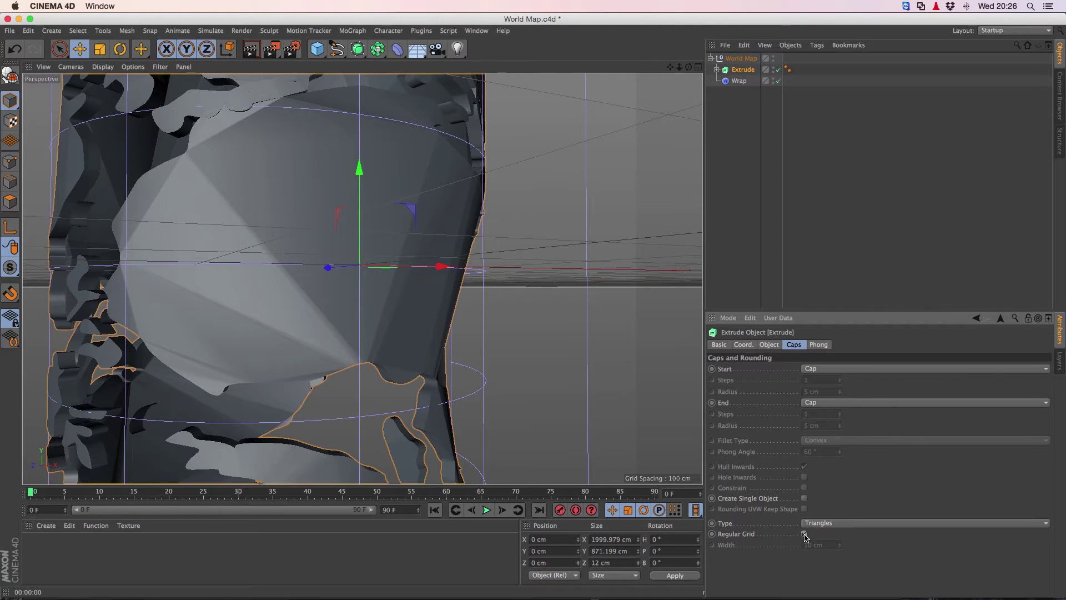
mouse_move(314, 292)
left_mouse_down("alt")
mouse_move(502, 298)
mouse_move(315, 291)
mouse_move(327, 304)
left_mouse_up("alt")
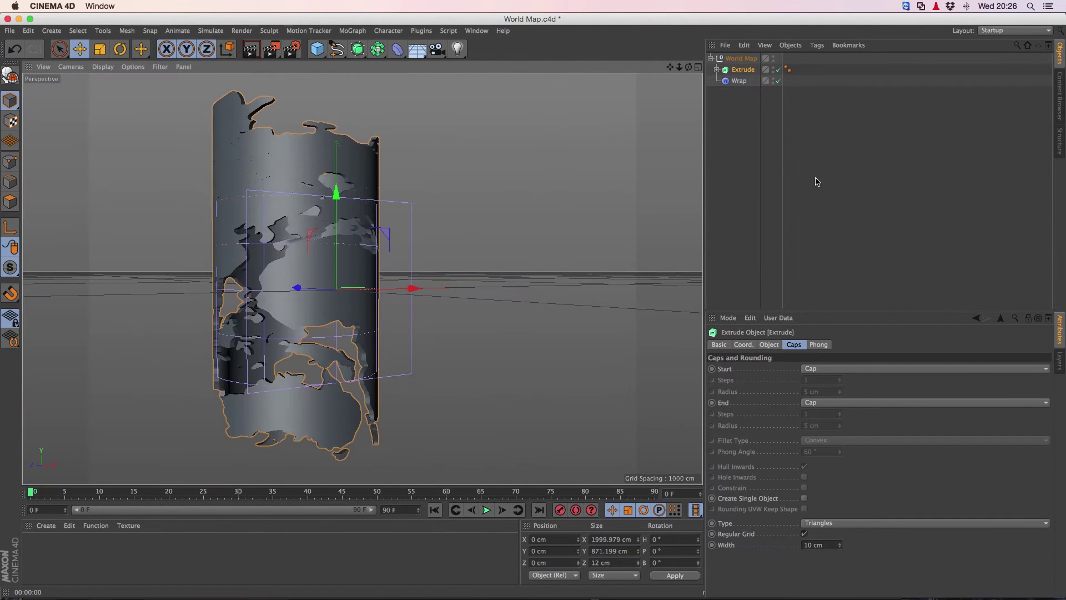
Step: Change the Wrap deformer's mode to Spherical and render the view to check the globe
left_click(740, 81)
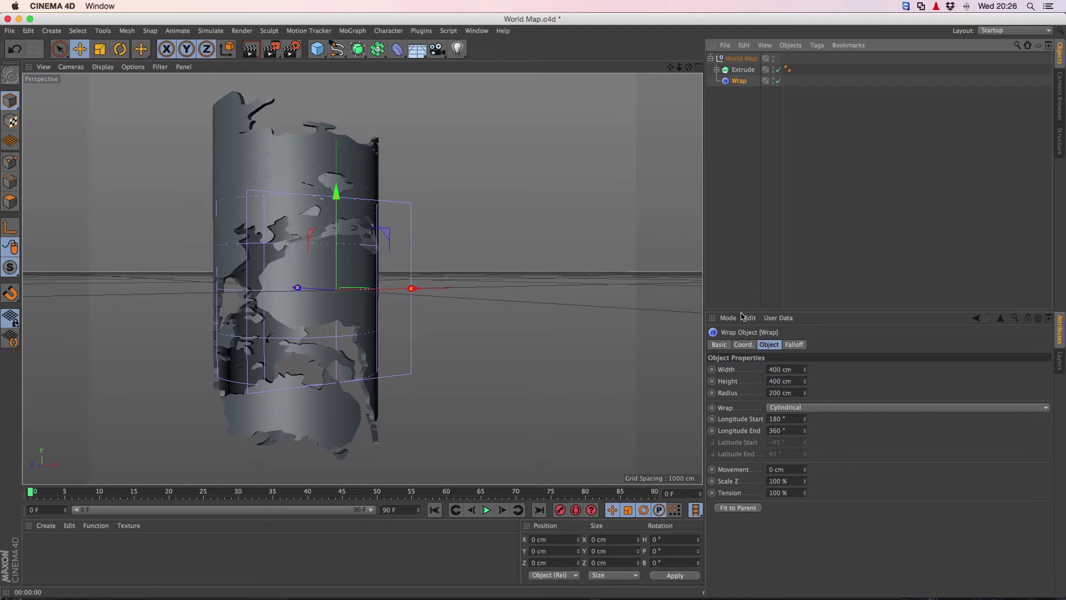
left_click(793, 408)
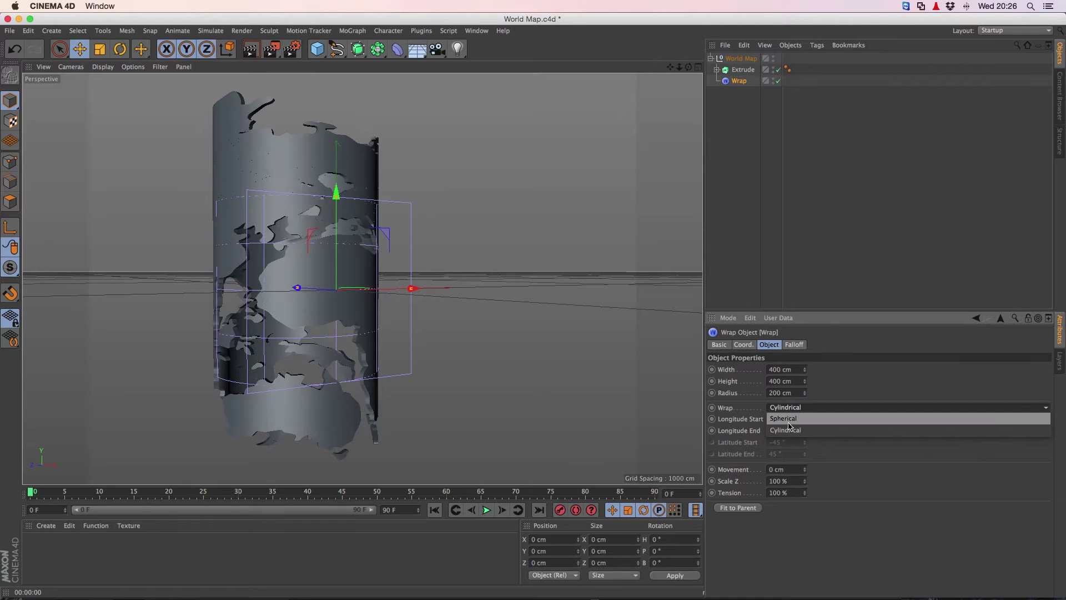
left_click(788, 420)
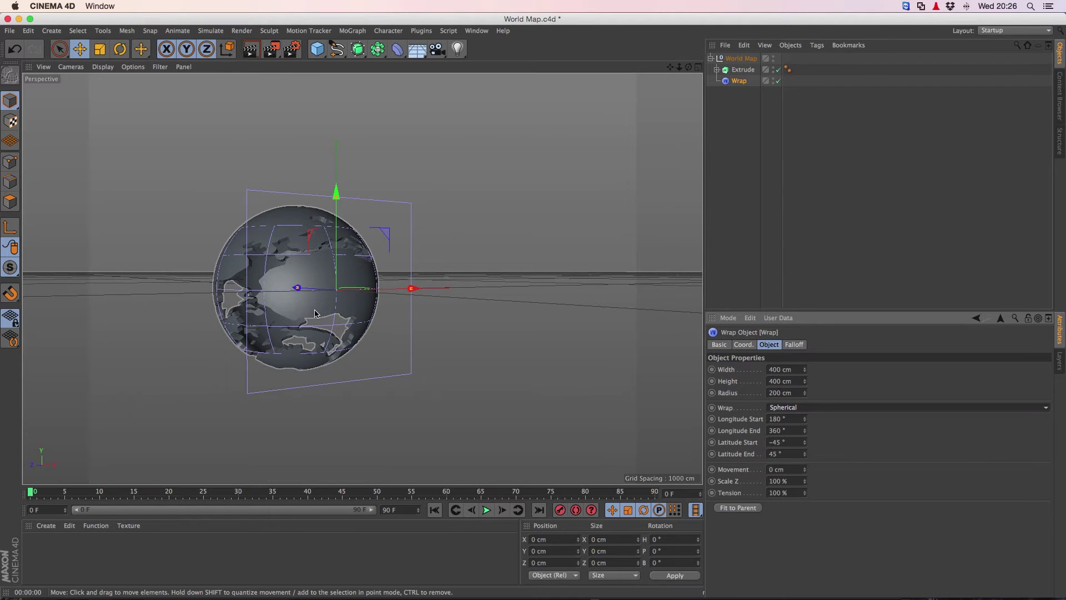
left_click_drag(315, 314, 536, 205, "alt")
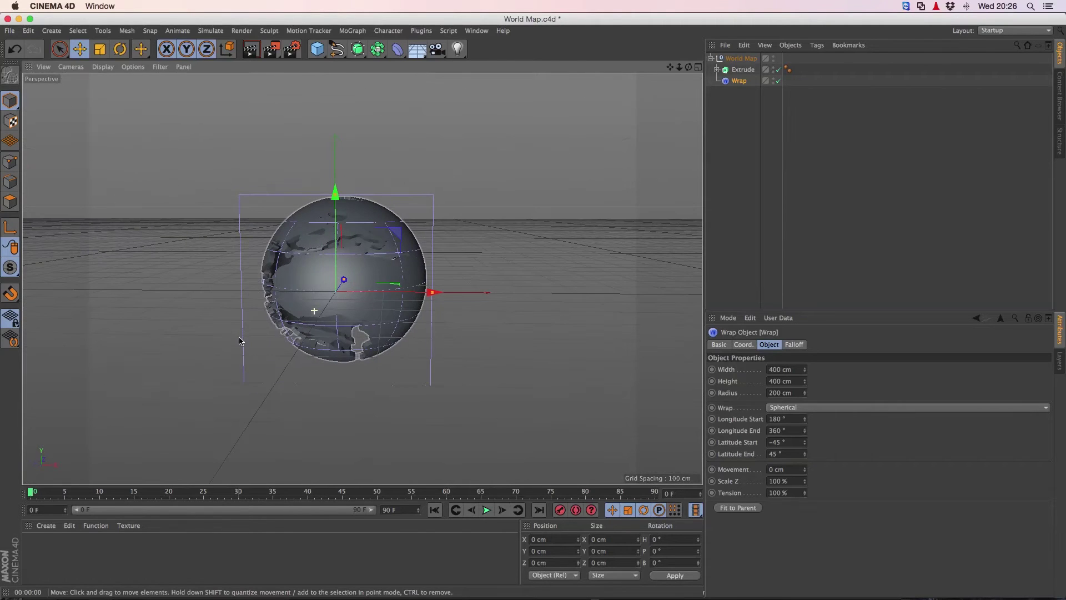
left_click(248, 55)
left_click(259, 161)
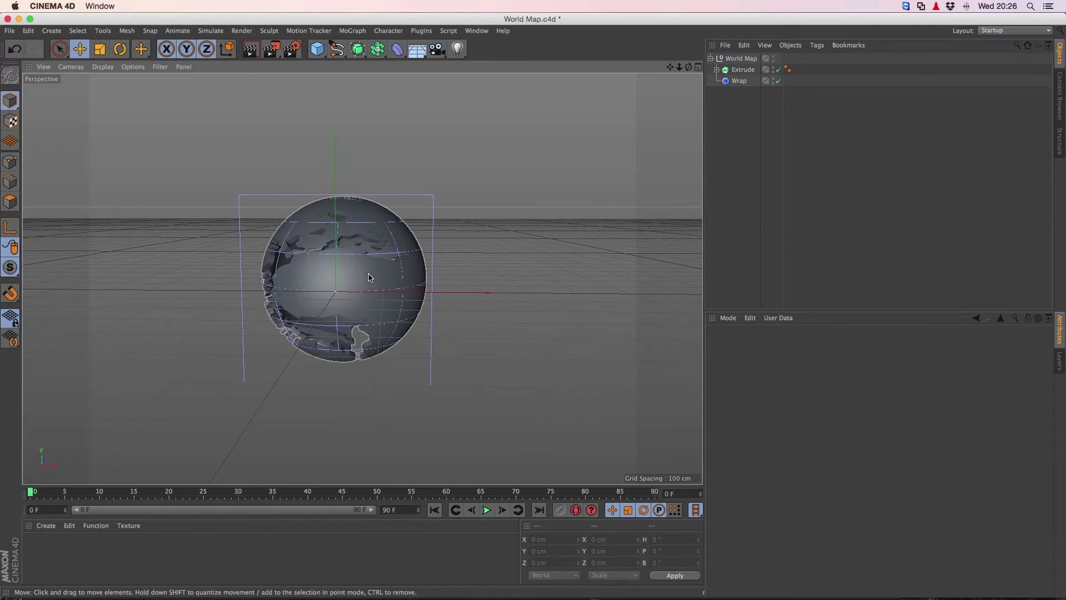
mouse_move(370, 278)
left_mouse_down("alt")
mouse_move(409, 269)
mouse_move(387, 271)
left_mouse_up("alt")
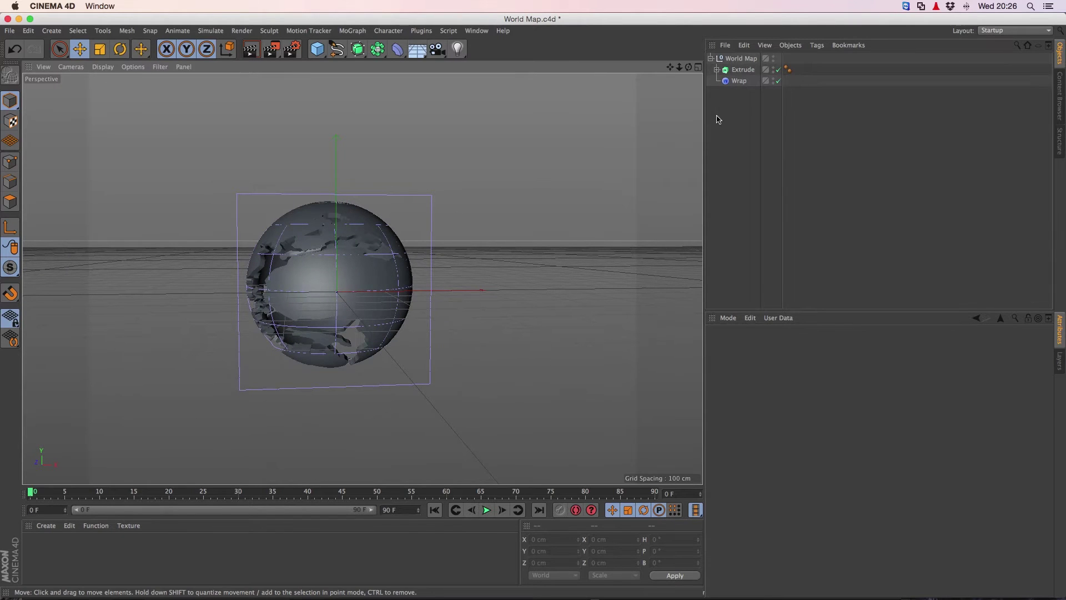
Step: Set the Wrap deformer's width to 2000 cm and height to 1000 cm
left_click(738, 81)
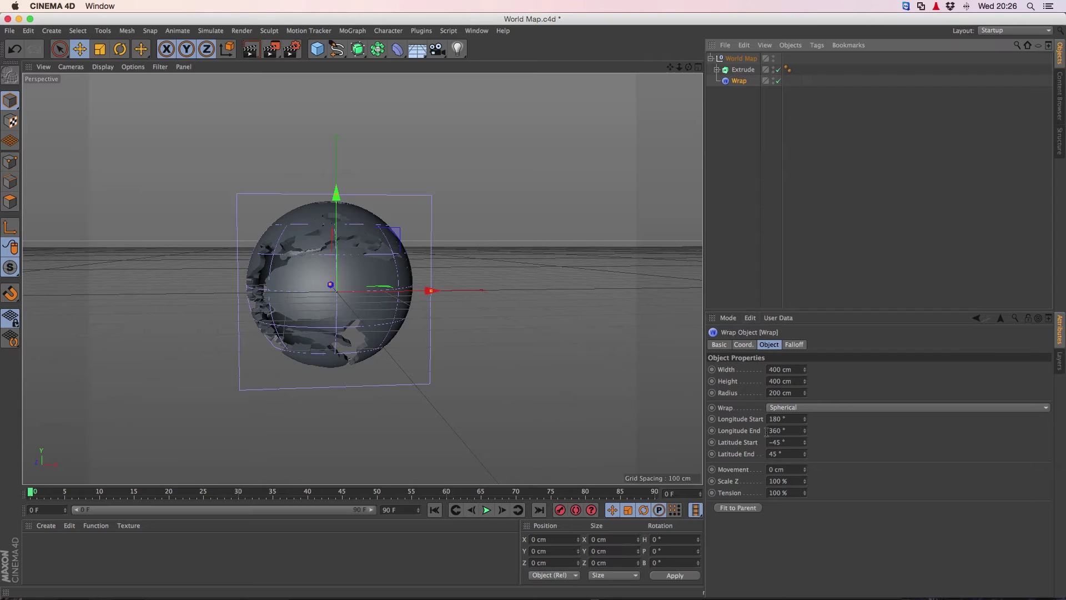
double_click(782, 370)
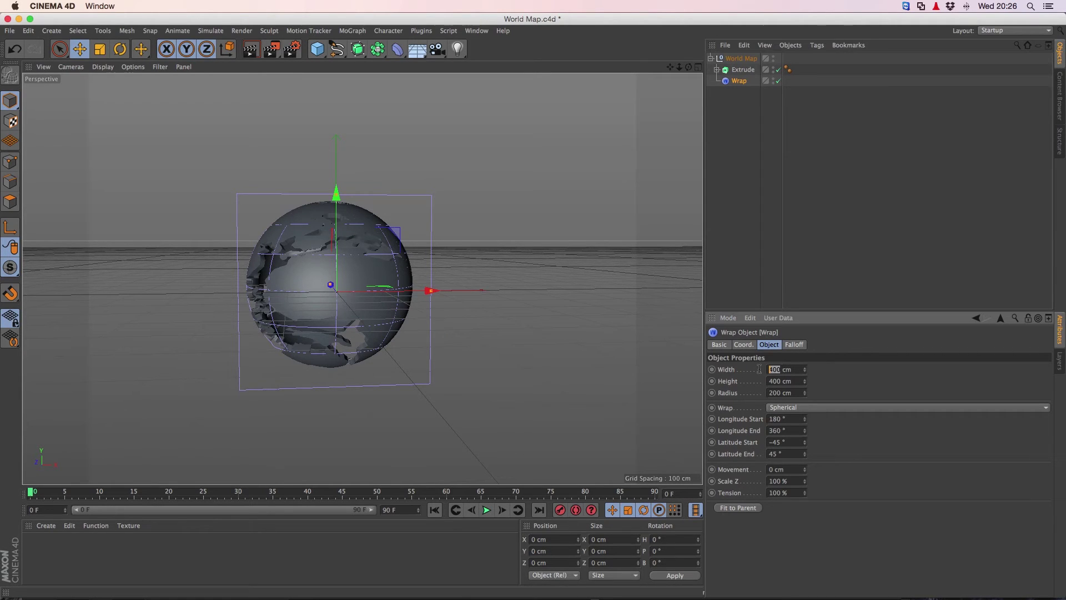
type("2000")
key("Tab")
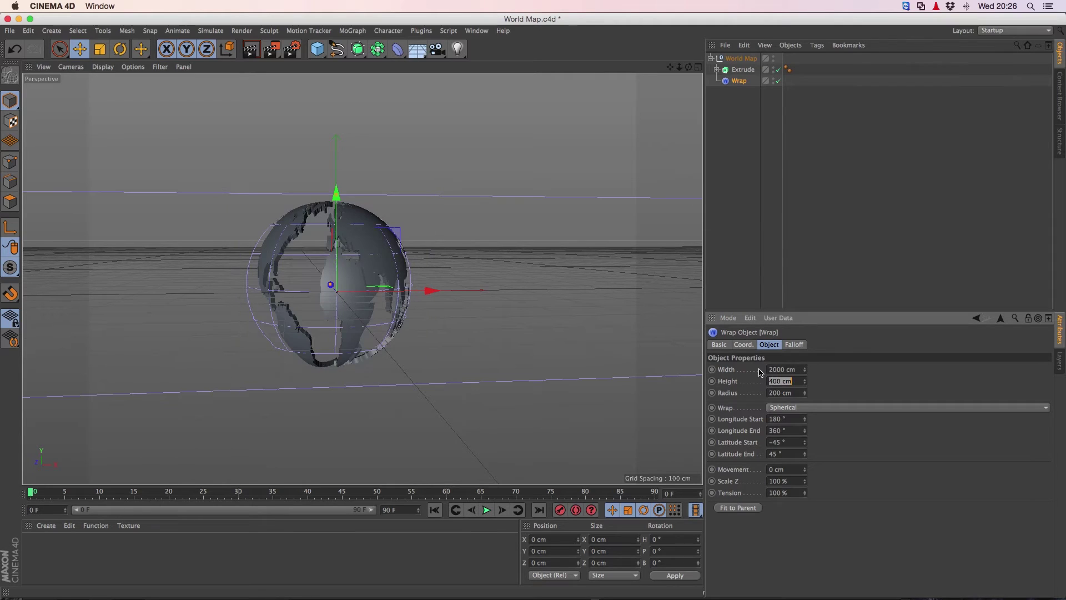
type("1000")
key("Tab")
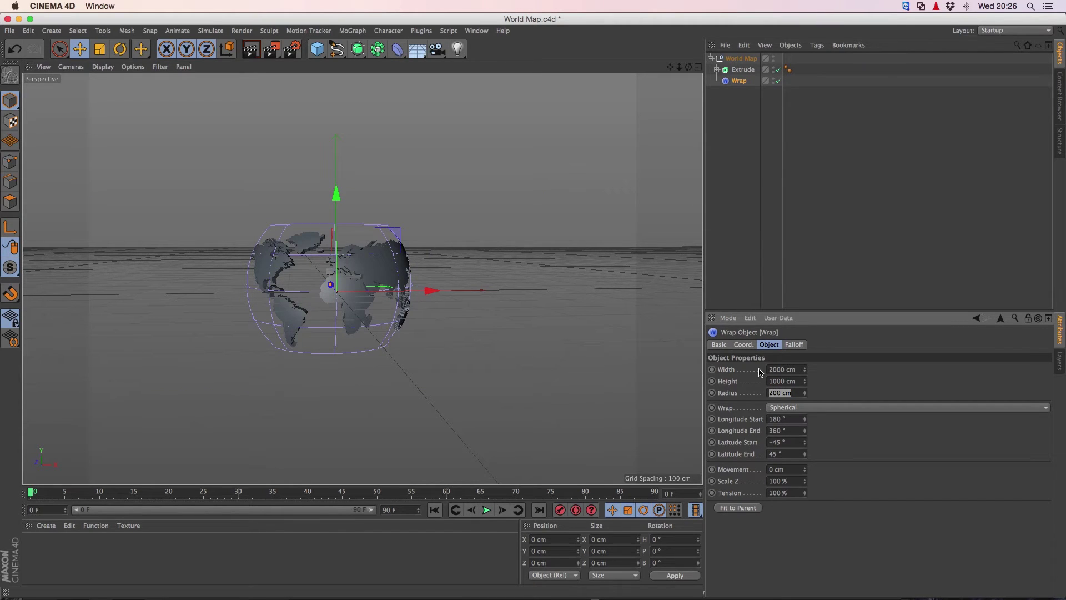
key("Return")
Step: Flatten the Wrap with Tension at 0 % while enlarging its Radius to 638 cm, and restore Tension to 100 %
left_click_drag(804, 492, 805, 547)
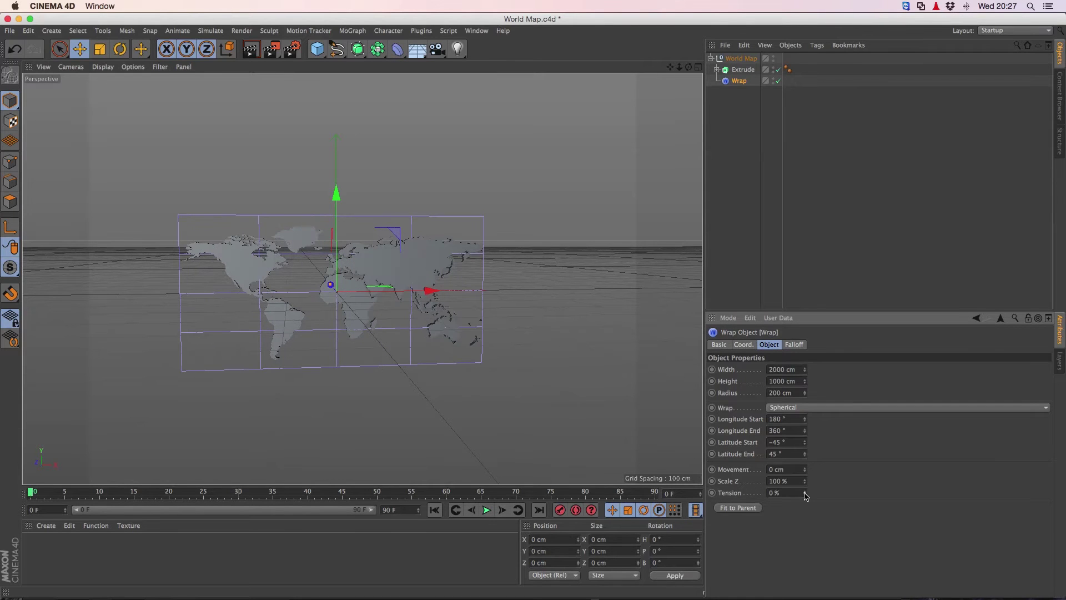
left_click_drag(400, 316, 355, 311, "alt")
scroll(366, 316, "down", 5)
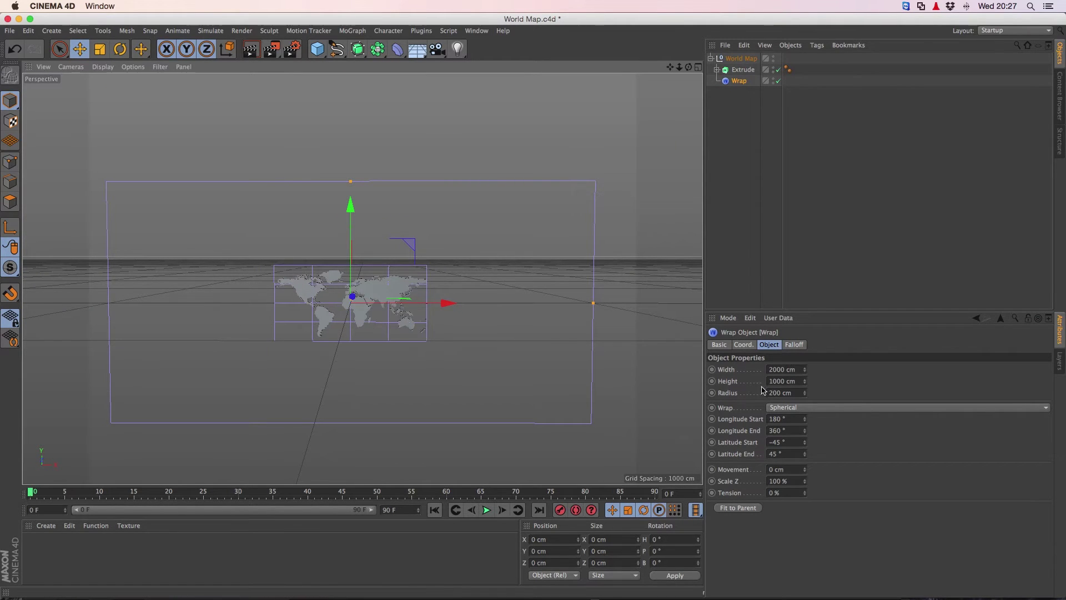
left_click_drag(805, 394, 806, 331)
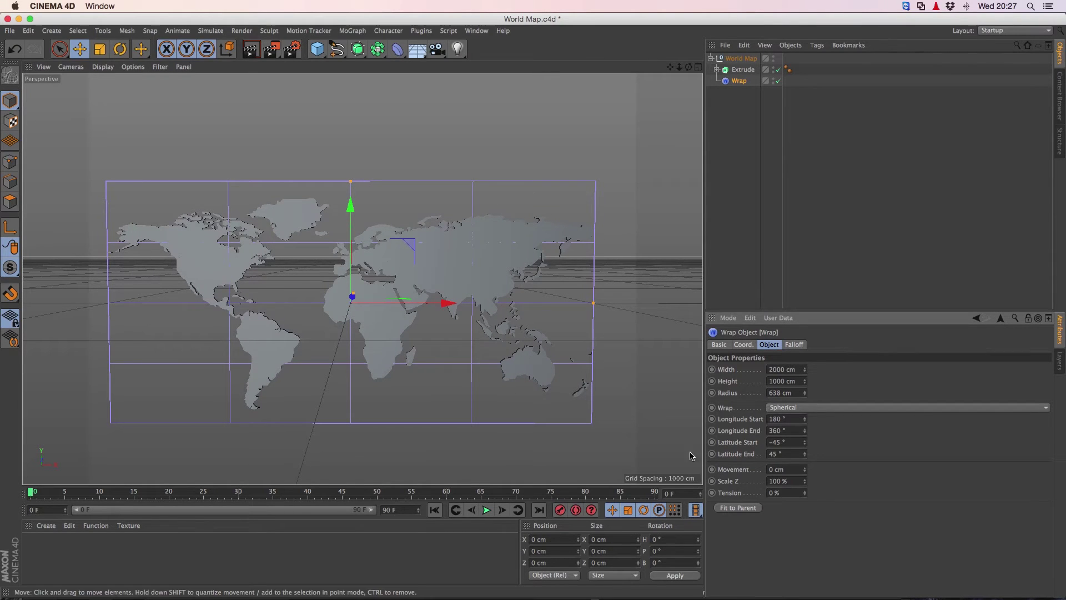
left_click_drag(805, 492, 704, 429)
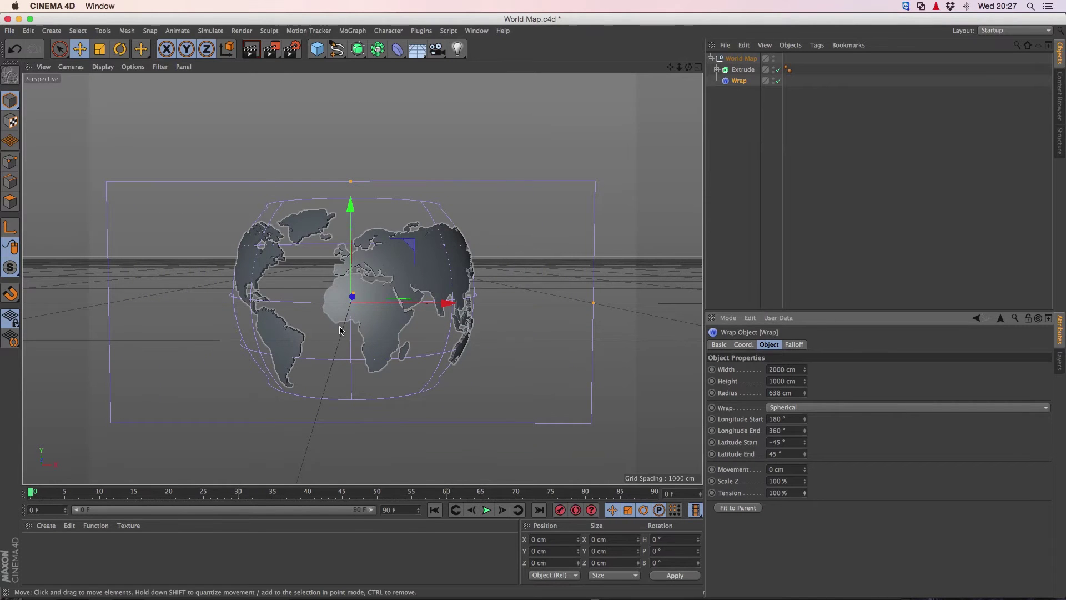
left_click_drag(500, 311, 575, 403, "alt")
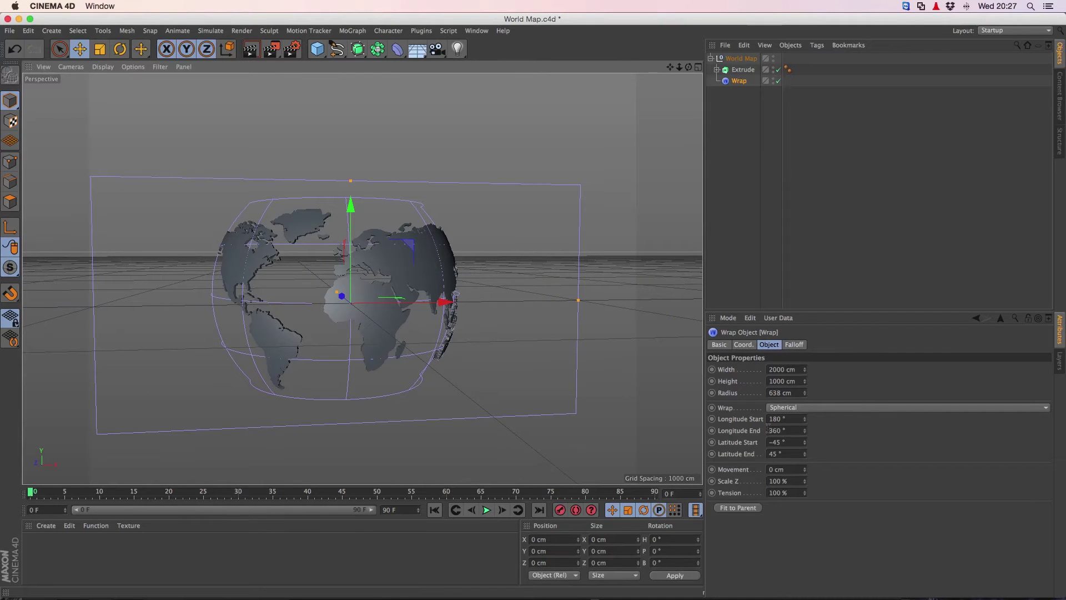
Step: Set the Wrap's Longitude Start to 0° and Longitude End to 360°
left_click(787, 419)
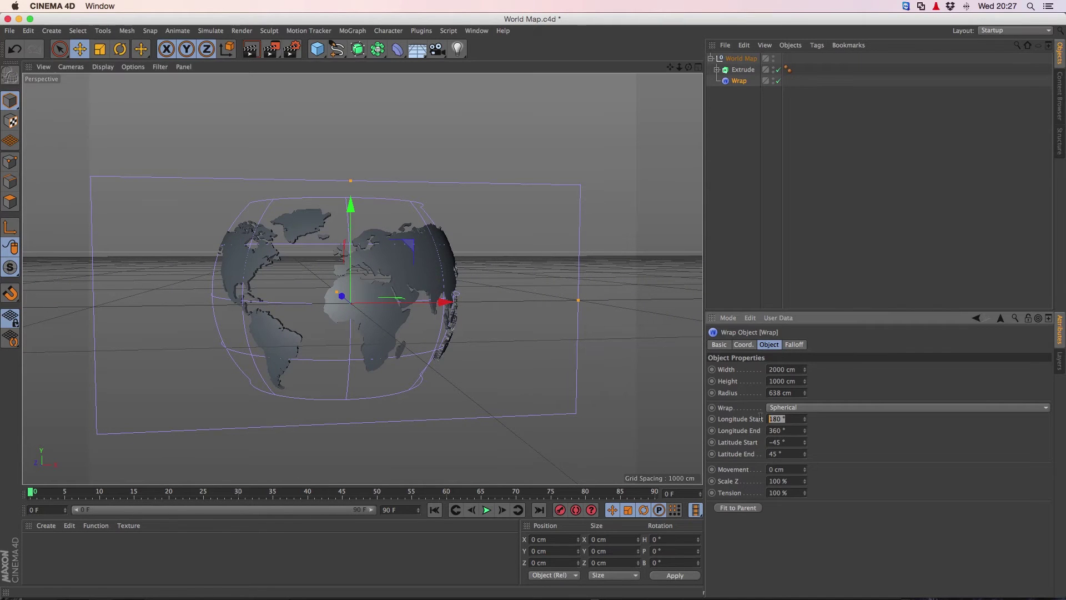
type("0")
key("Tab")
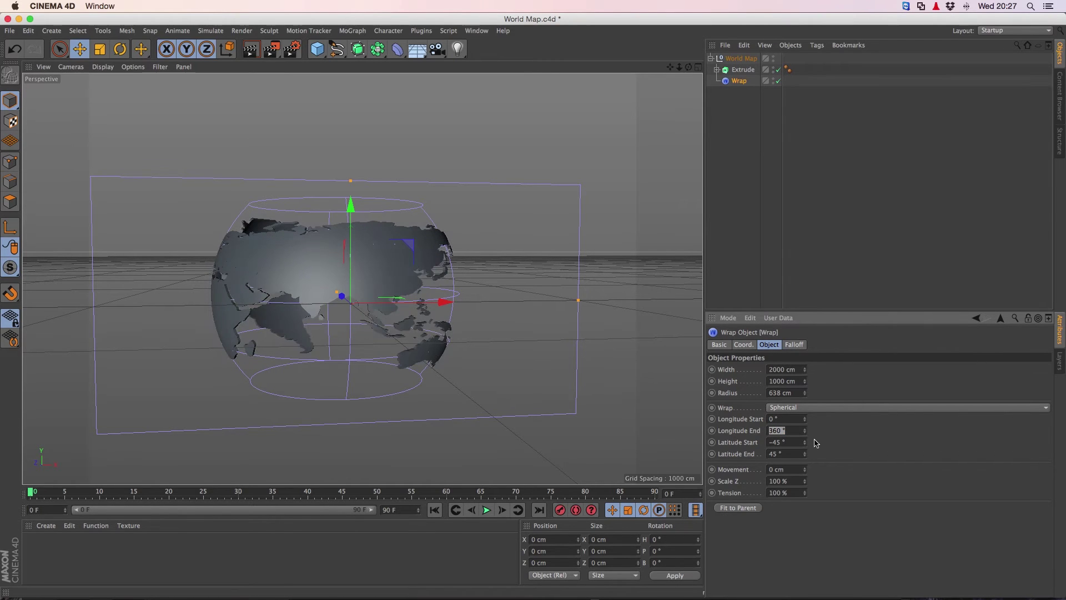
left_click_drag(806, 432, 411, 343)
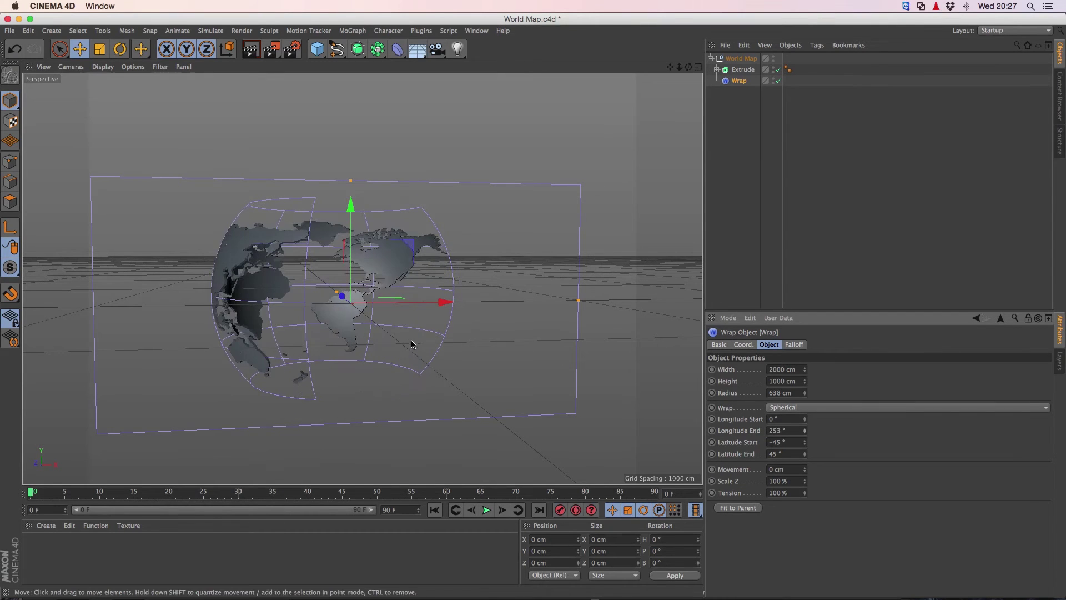
left_click(793, 430)
type("360")
key("Tab")
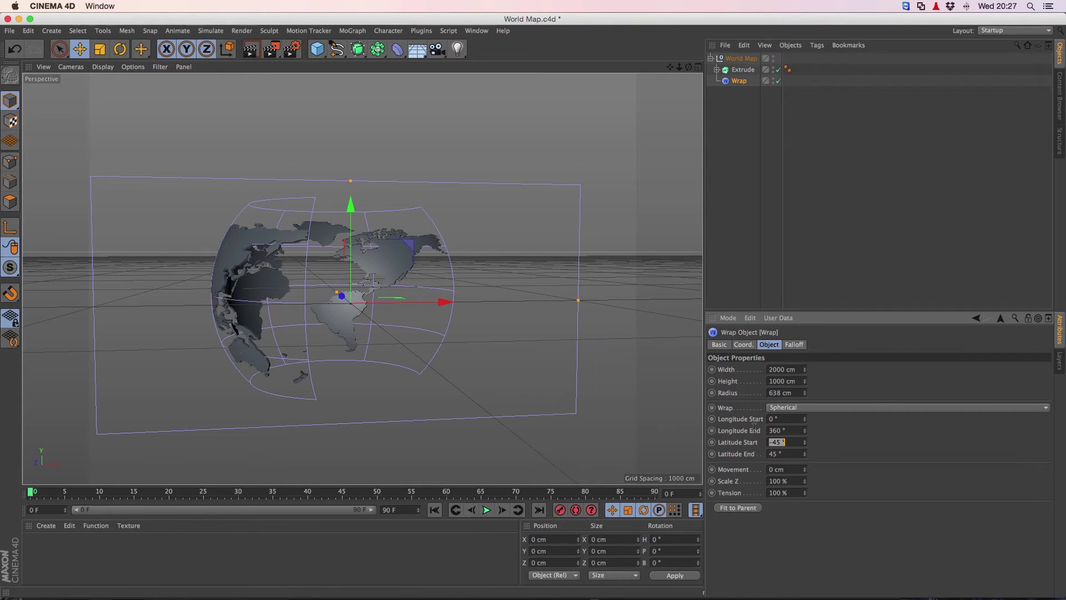
Step: Set the Wrap's Latitude Start to -90°, Latitude End to 90° and Movement to 3 cm
left_click(786, 444)
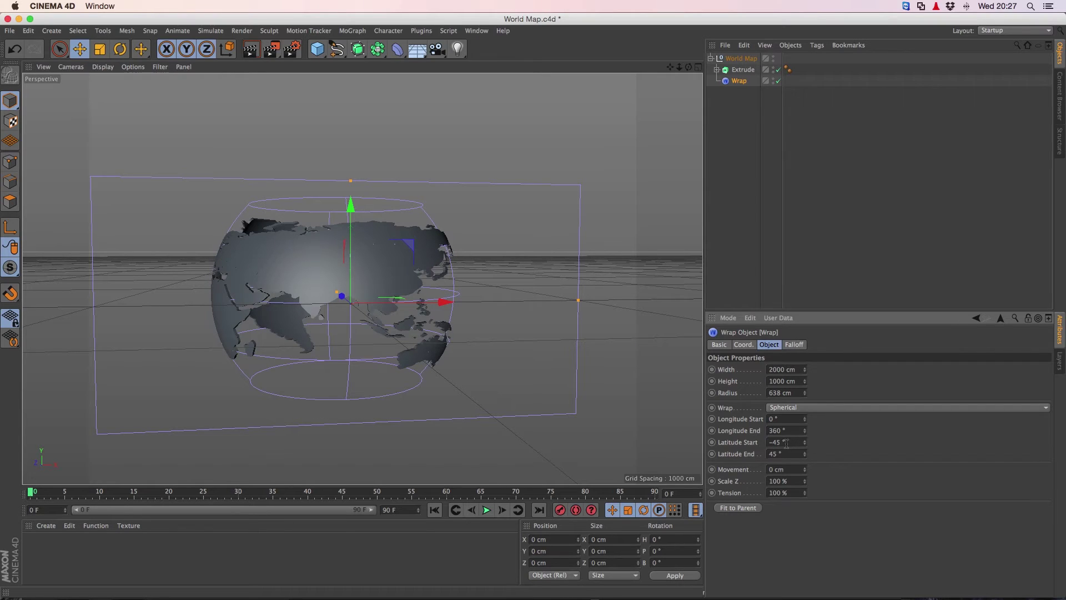
double_click(787, 443)
type("-")
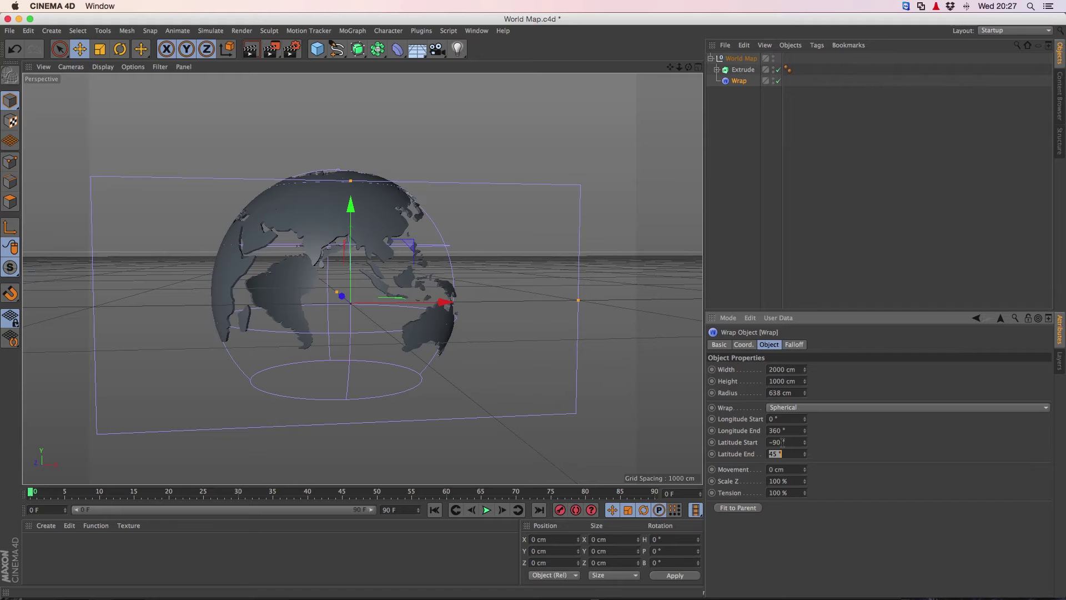
type("90")
key("Tab")
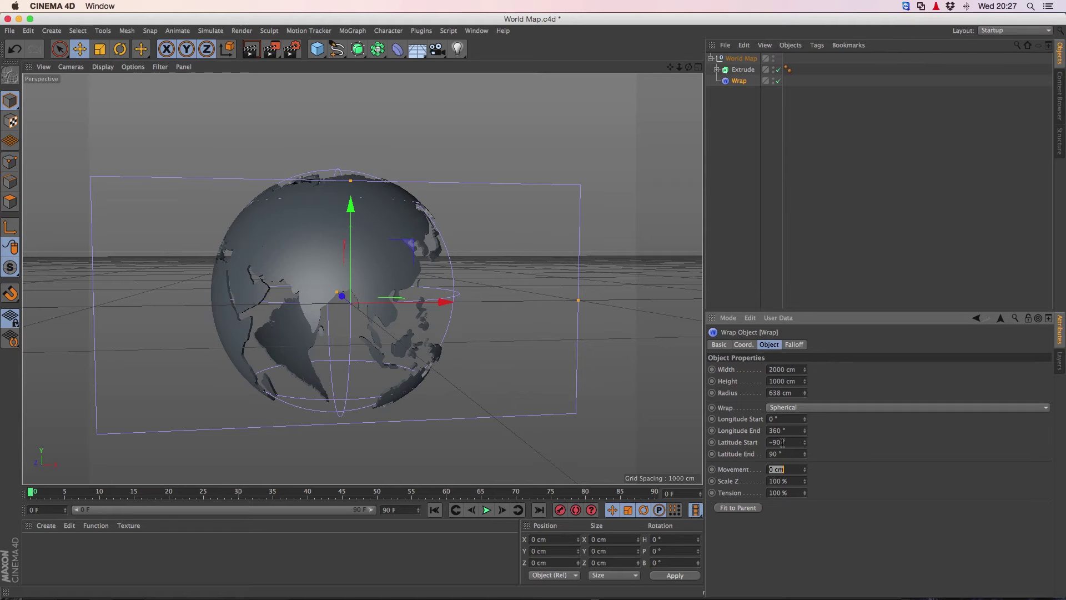
type("3")
key("Return")
mouse_move(355, 300)
left_mouse_down("alt")
mouse_move(505, 300)
mouse_move(221, 305)
mouse_move(345, 310)
left_mouse_up("alt")
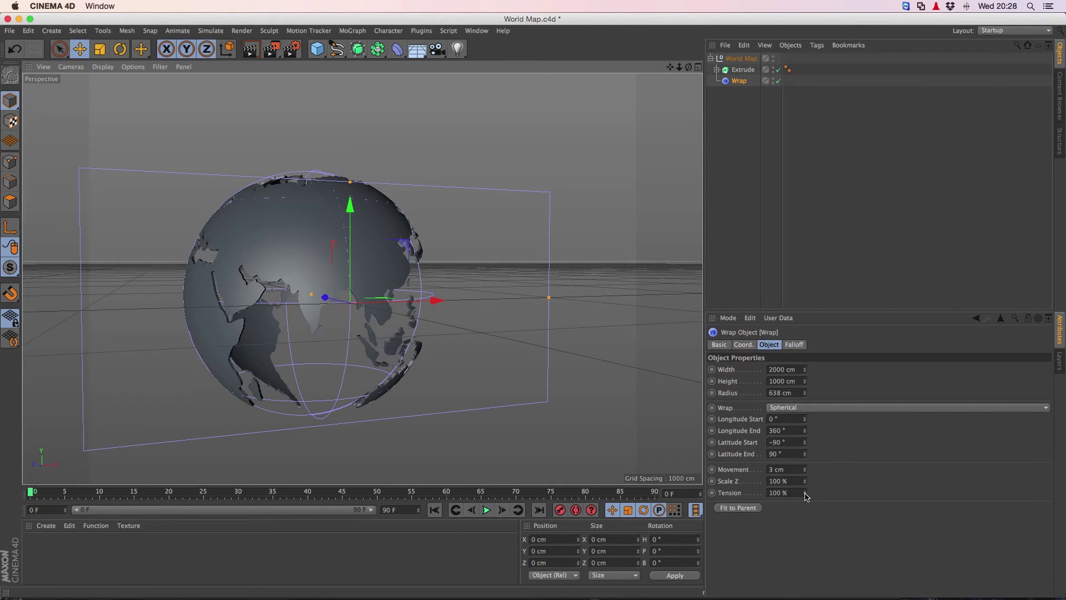
mouse_move(805, 492)
left_mouse_down()
mouse_move(805, 528)
mouse_move(804, 492)
left_mouse_up()
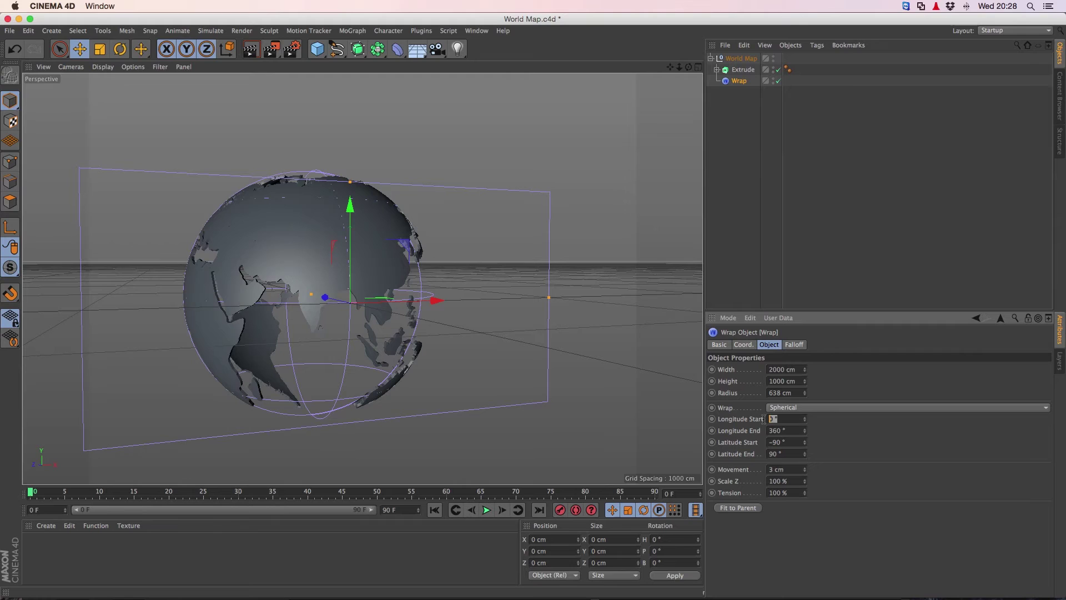
Step: Set the Wrap's Longitude Start to 90°, Longitude End to 450° and Latitude Start to 3°
key("Tab")
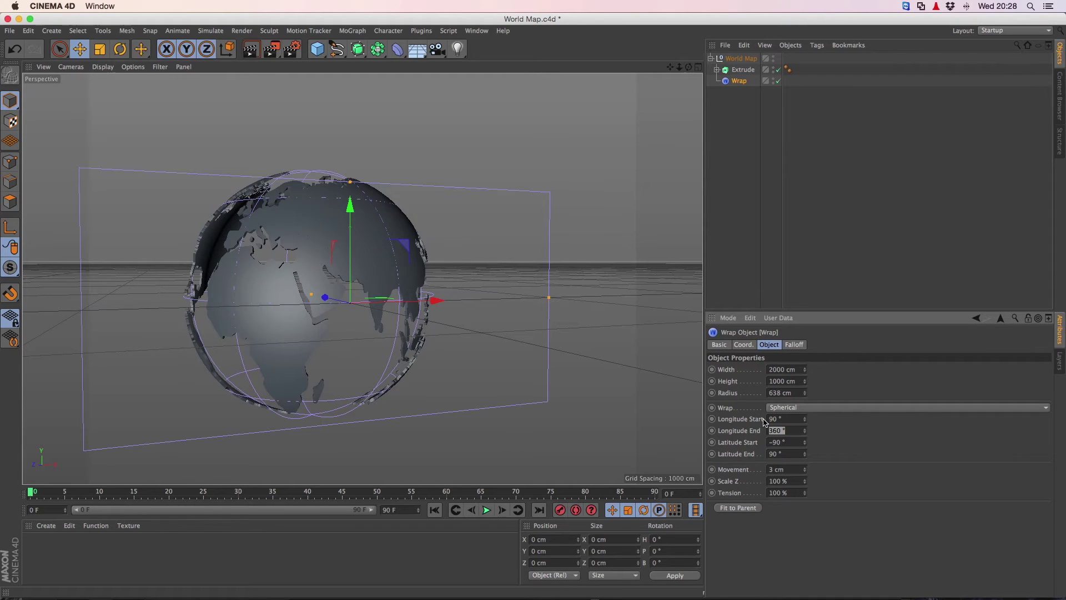
type("450")
key("Tab")
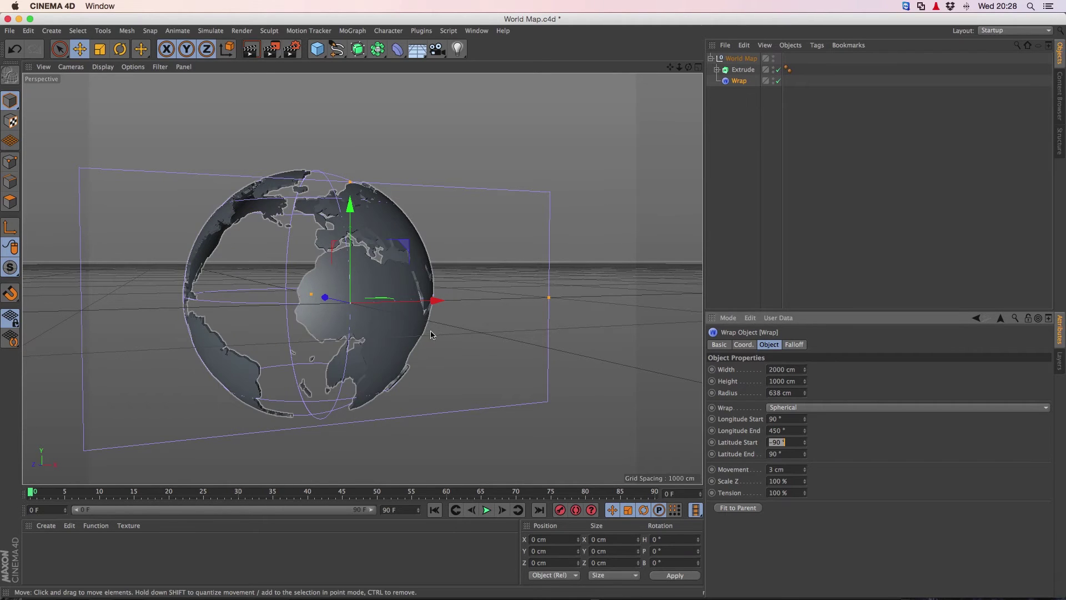
type("3")
left_click_drag(383, 336, 306, 331, "alt")
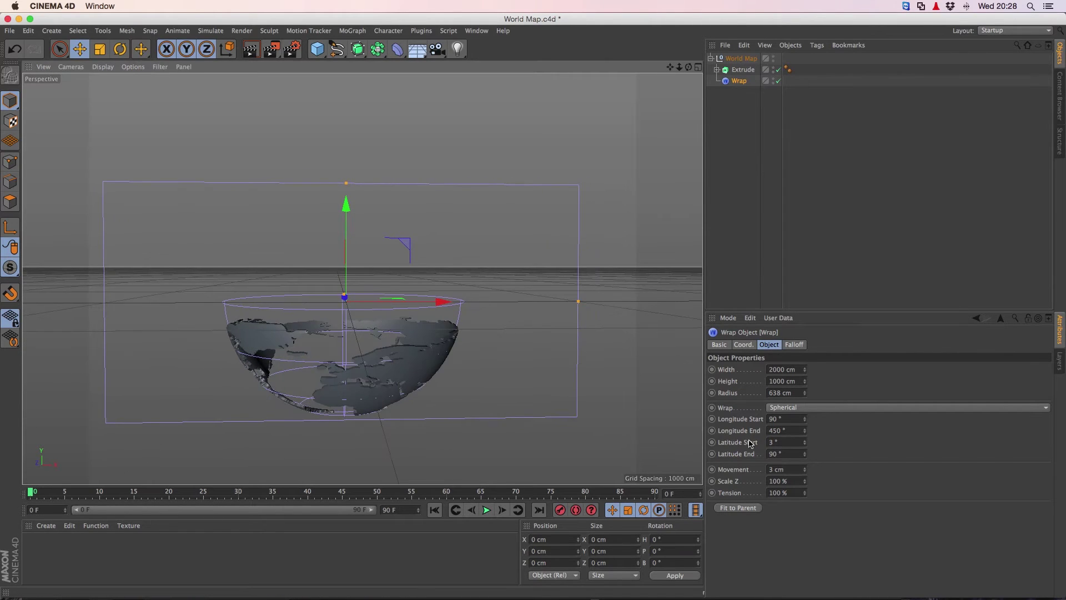
Step: Set the Wrap's Latitude Start to -90°
double_click(790, 443)
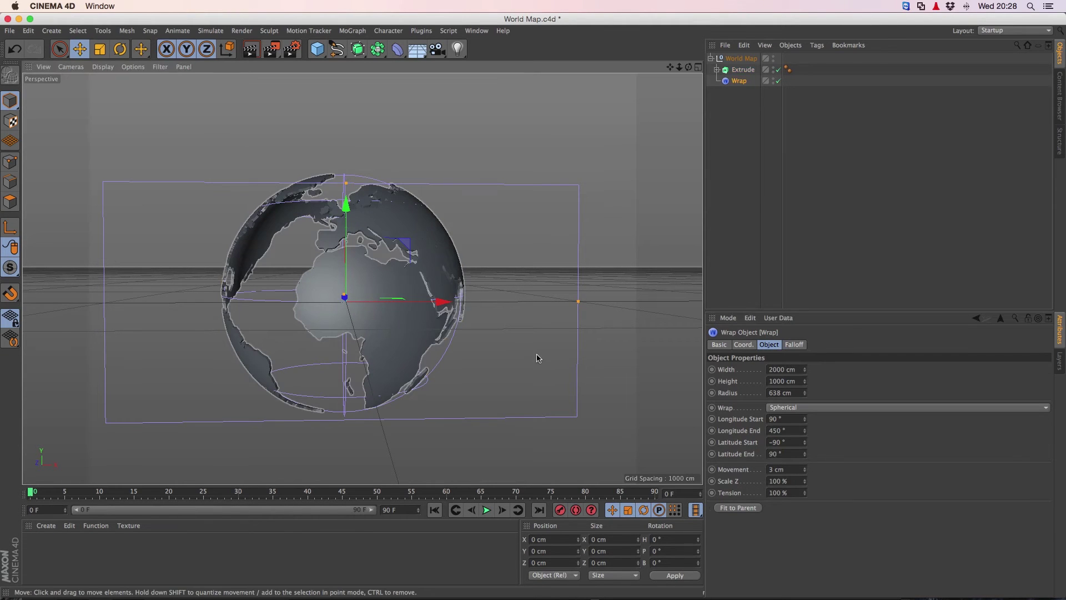
left_click(366, 308)
left_click_drag(366, 309, 340, 308, "alt")
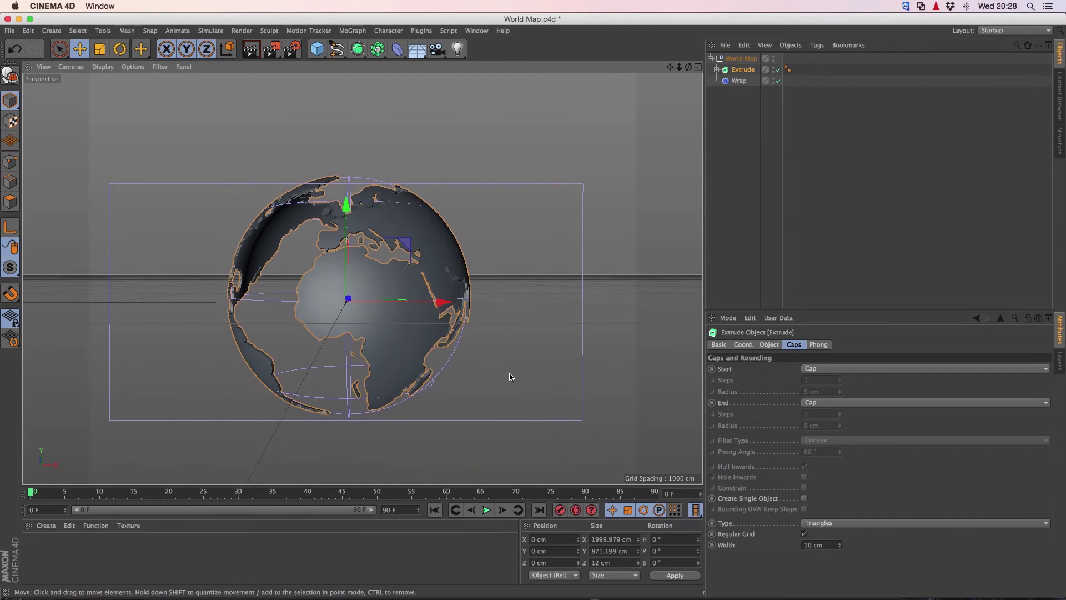
Step: Flatten the globe into a map with the Wrap's Tension at 0 %, and restore Tension to 100 %
left_click(740, 81)
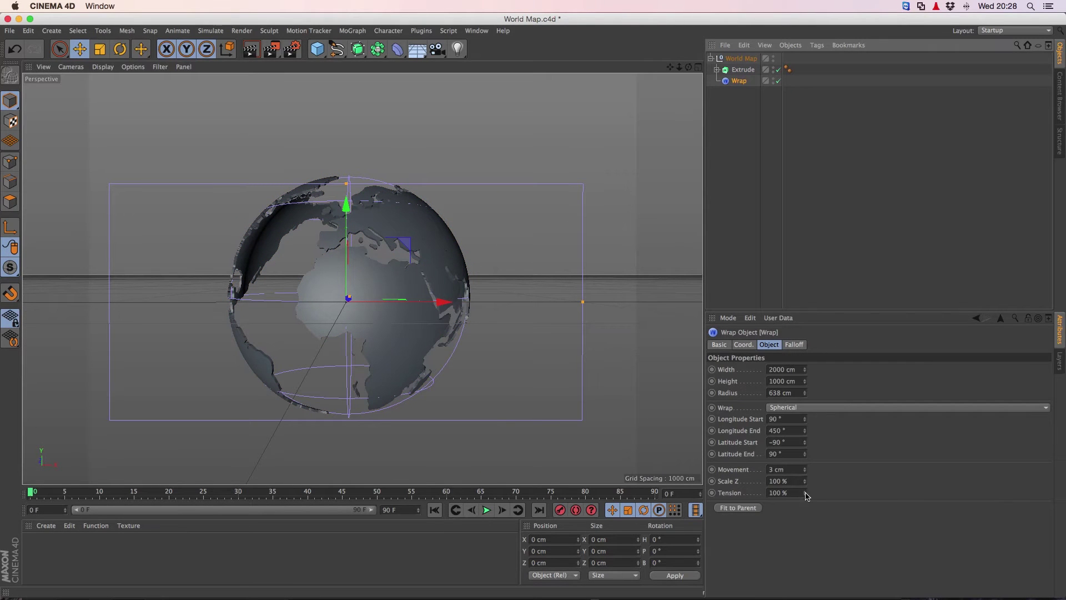
left_click_drag(805, 492, 805, 527)
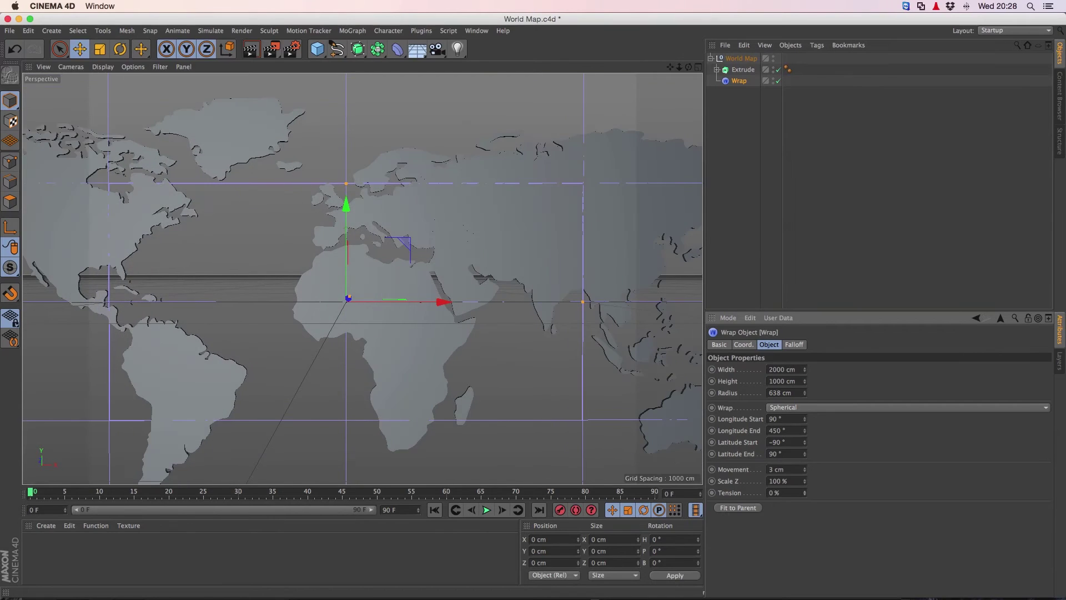
key("h")
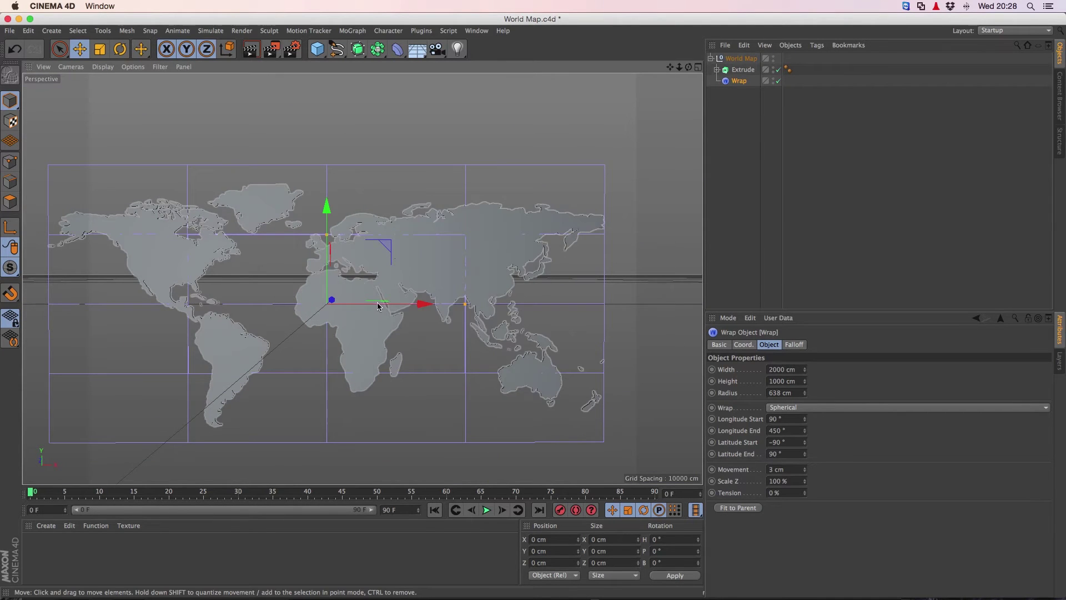
middle_click_drag(352, 274, 392, 309, "alt")
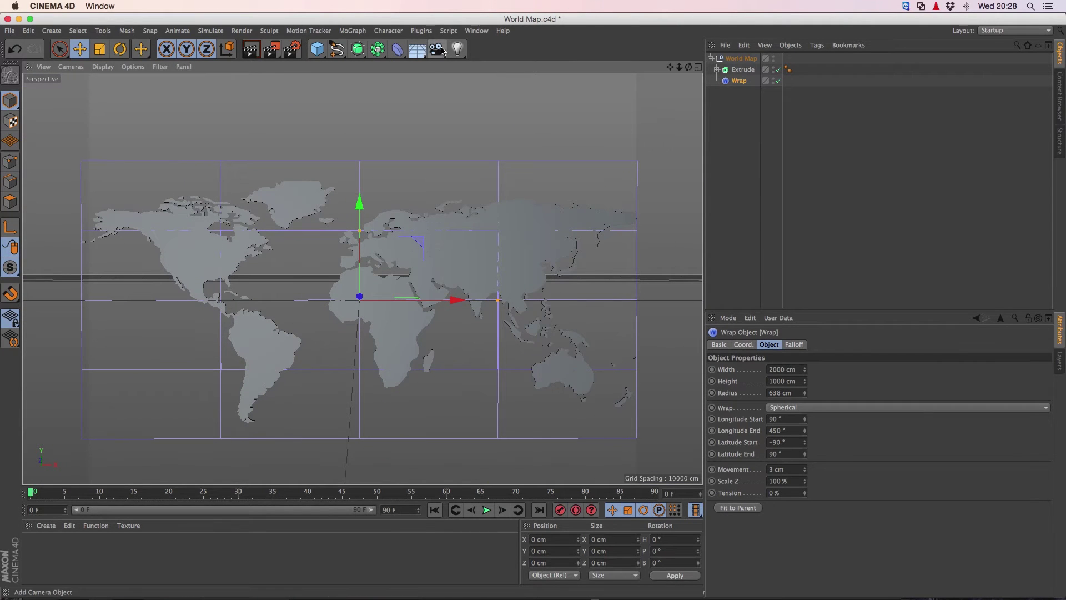
left_click(439, 49)
left_click_drag(806, 496, 861, 495)
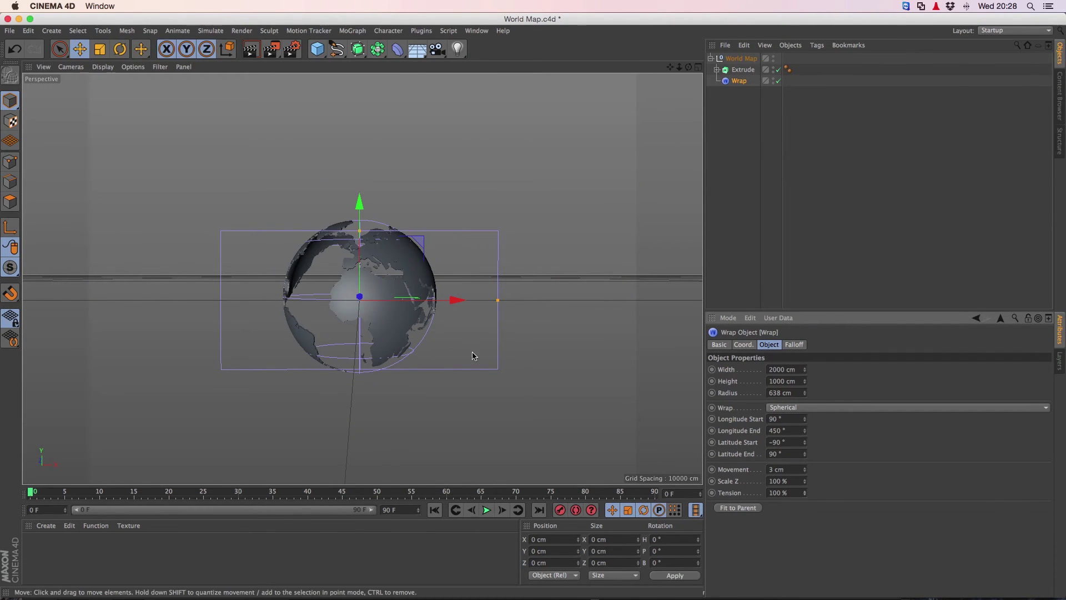
Step: Test-rotate the World Map null's heading around its original axis and undo the rotation
left_click_drag(472, 356, 533, 348, "alt")
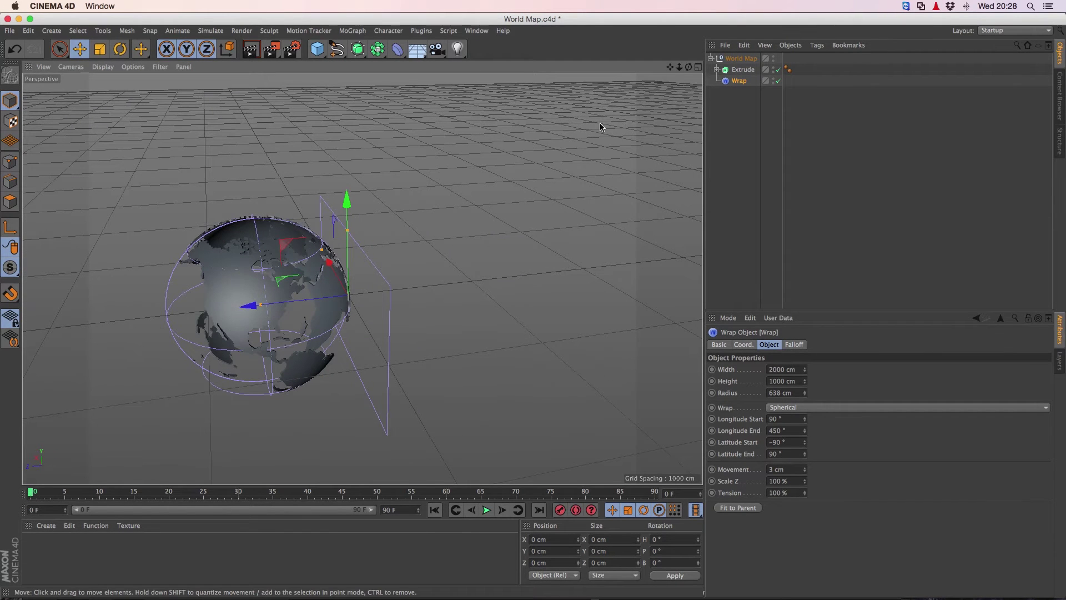
left_click(740, 58)
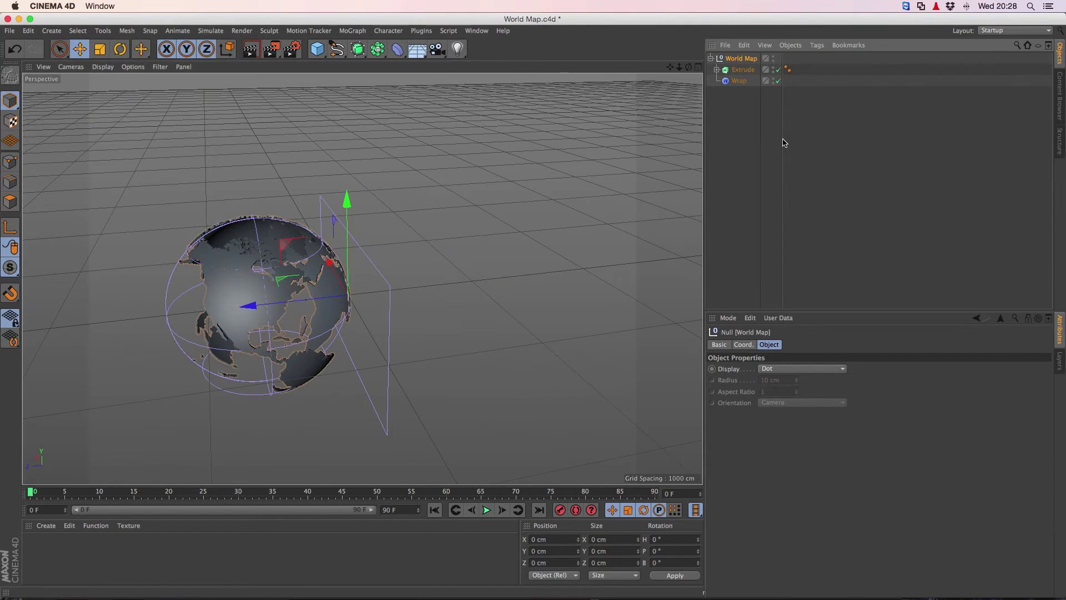
left_click(753, 346)
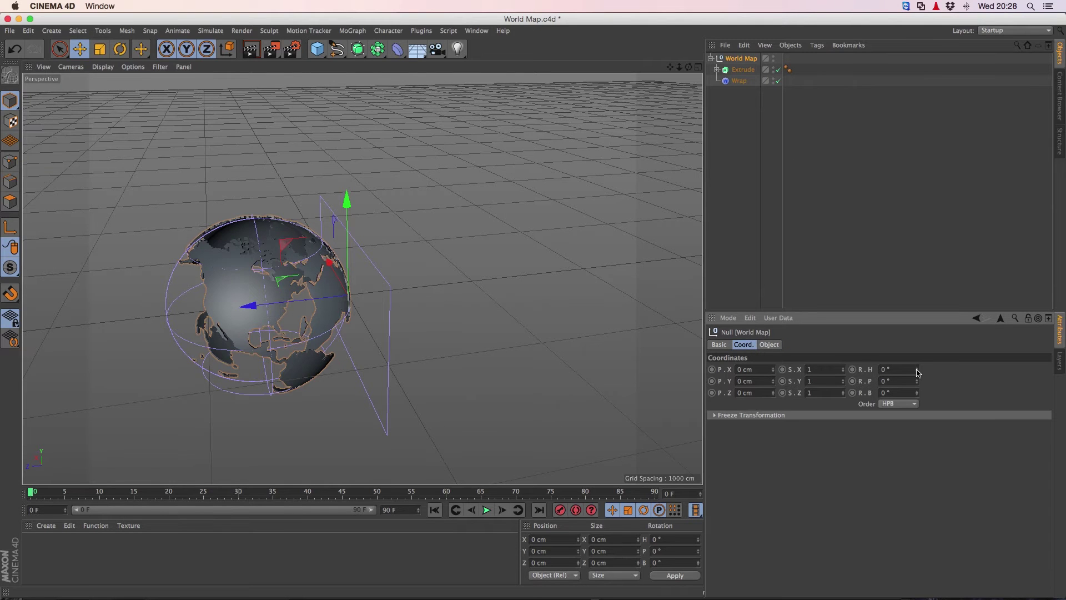
left_click_drag(917, 372, 847, 369)
key("super+z")
Step: In the Top view, enable axis modification and move the World Map null's axis along Z to the globe's centre, about 630 cm
left_click(699, 67)
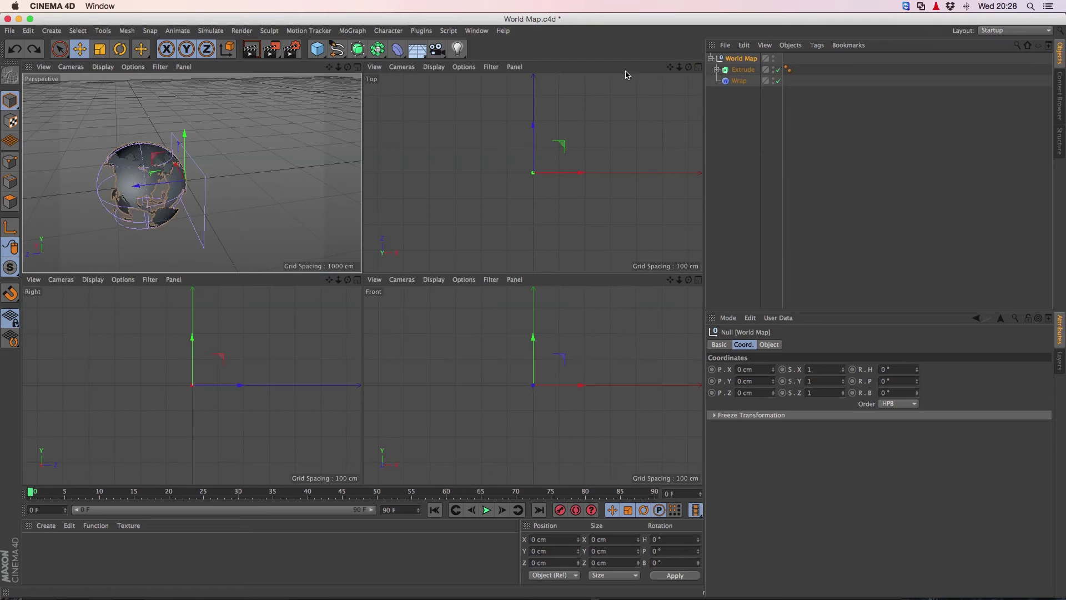
left_click(698, 66)
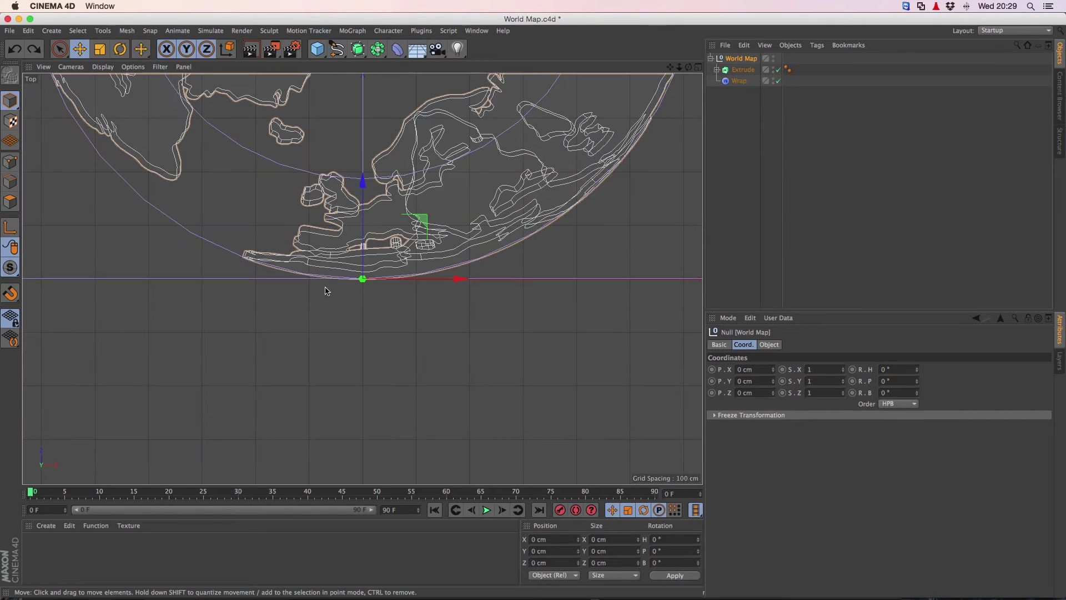
scroll(325, 291, "down", 3)
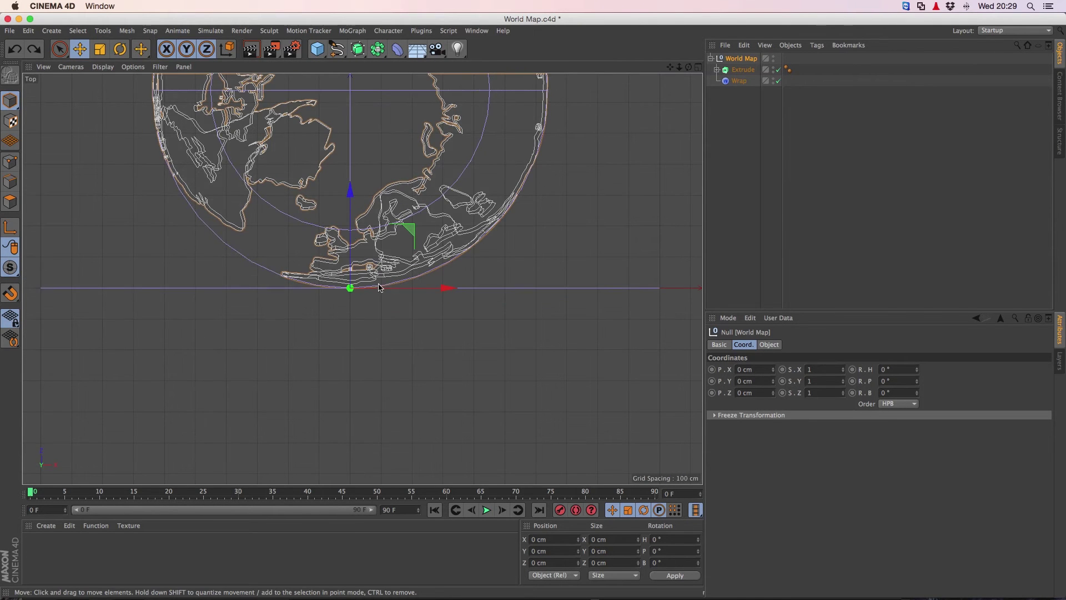
middle_click_drag(379, 287, 380, 415, "alt")
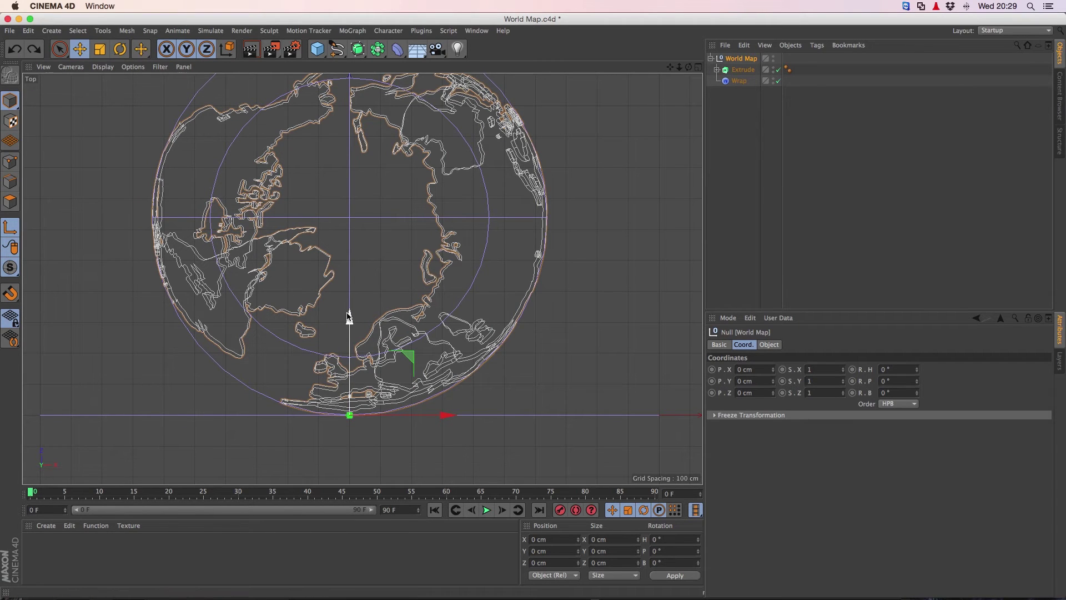
left_click_drag(350, 319, 348, 123)
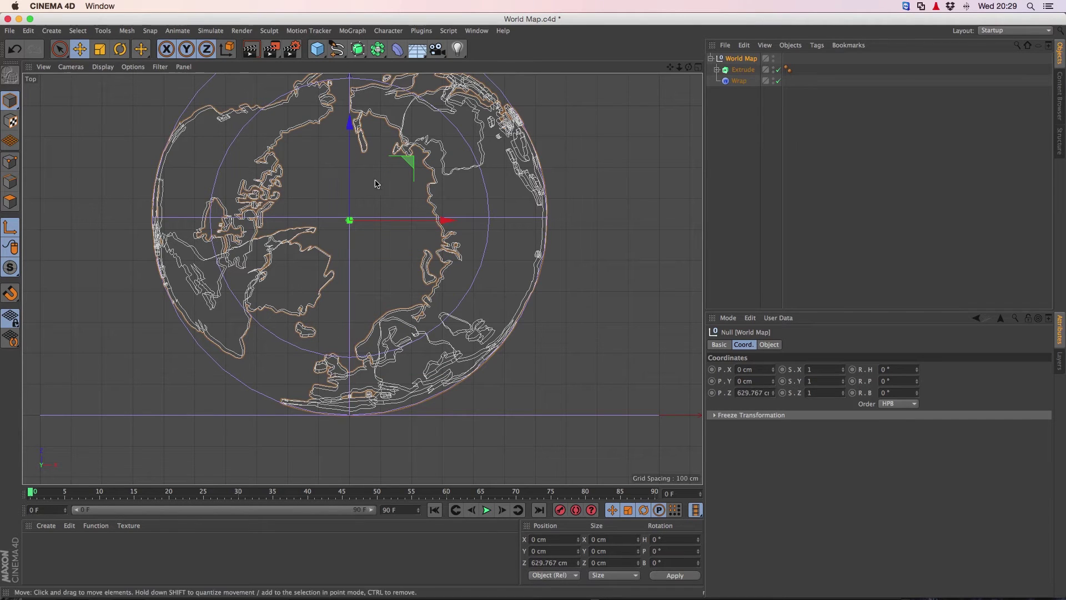
Step: Switch the coordinates to World, set the World Map axis's Z position to 638 cm and leave axis modification
left_click(549, 576)
left_click(547, 562)
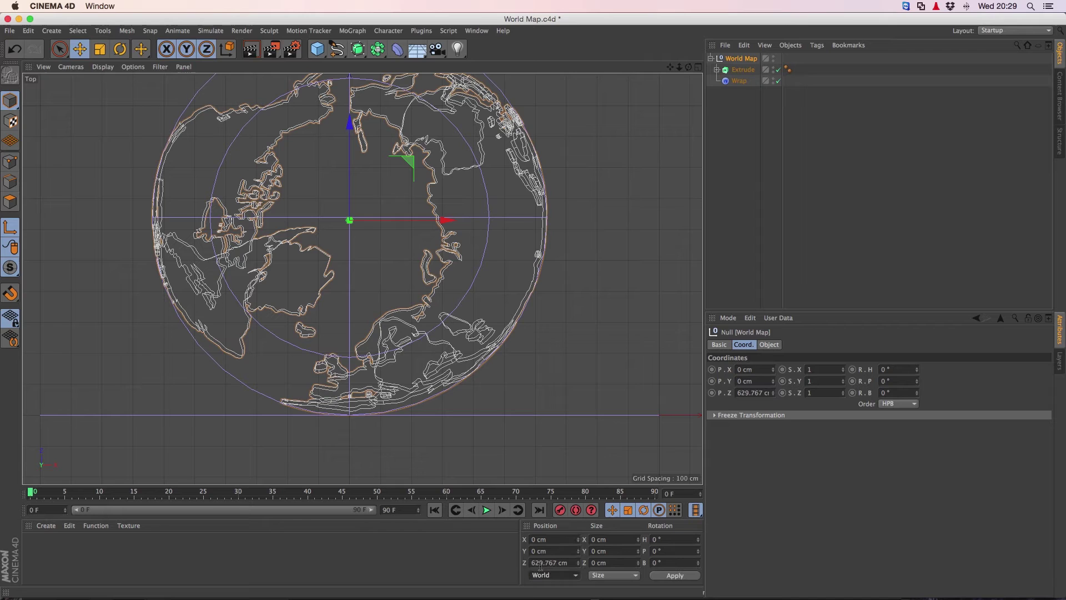
left_click_drag(555, 563, 530, 562)
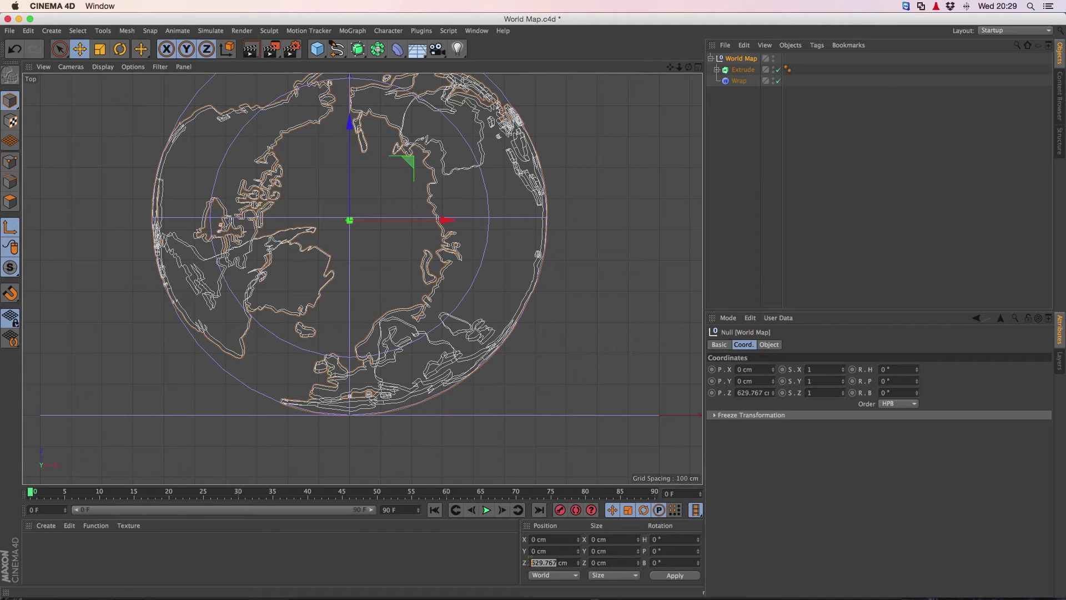
type("0")
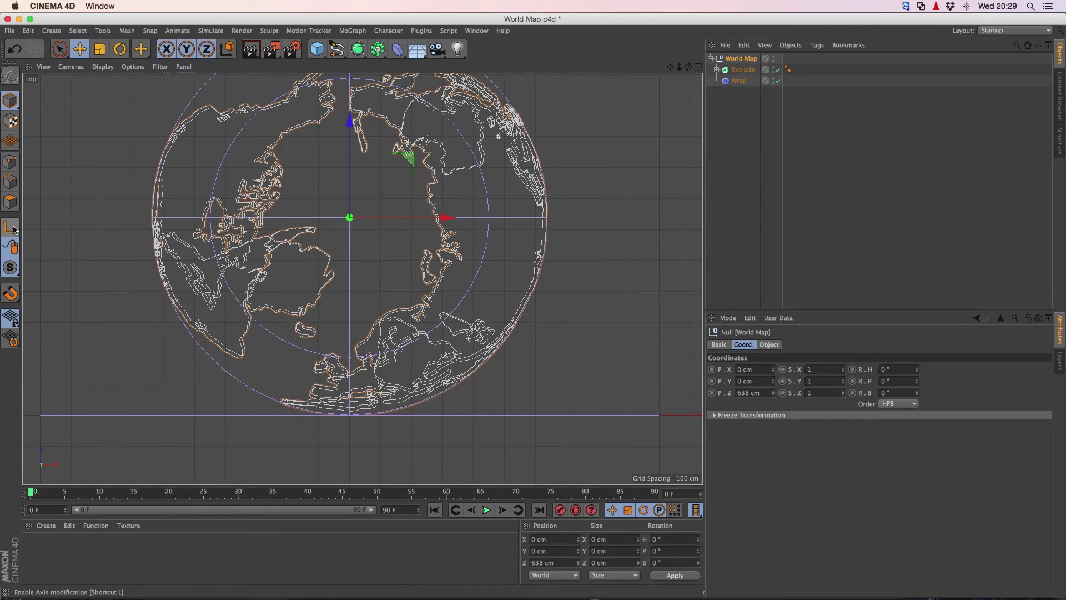
Step: Return to the Perspective view, test-rotate the World Map null's heading around its centred axis and undo the rotation
left_click(698, 67)
left_click(357, 66)
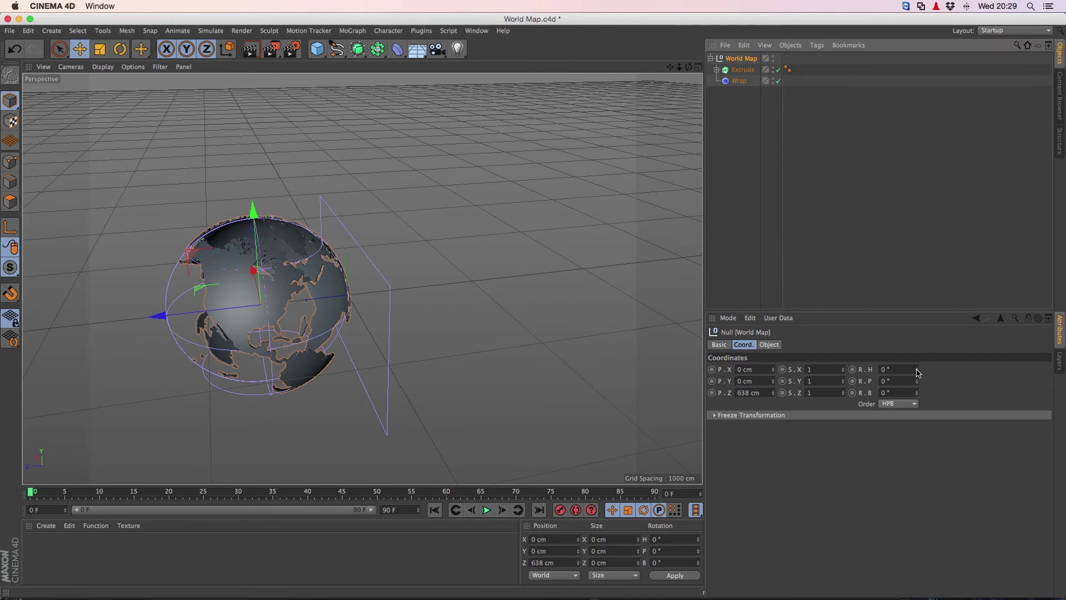
mouse_move(917, 373)
left_mouse_down()
mouse_move(994, 373)
mouse_move(883, 373)
mouse_move(917, 373)
left_mouse_up()
key("super+z")
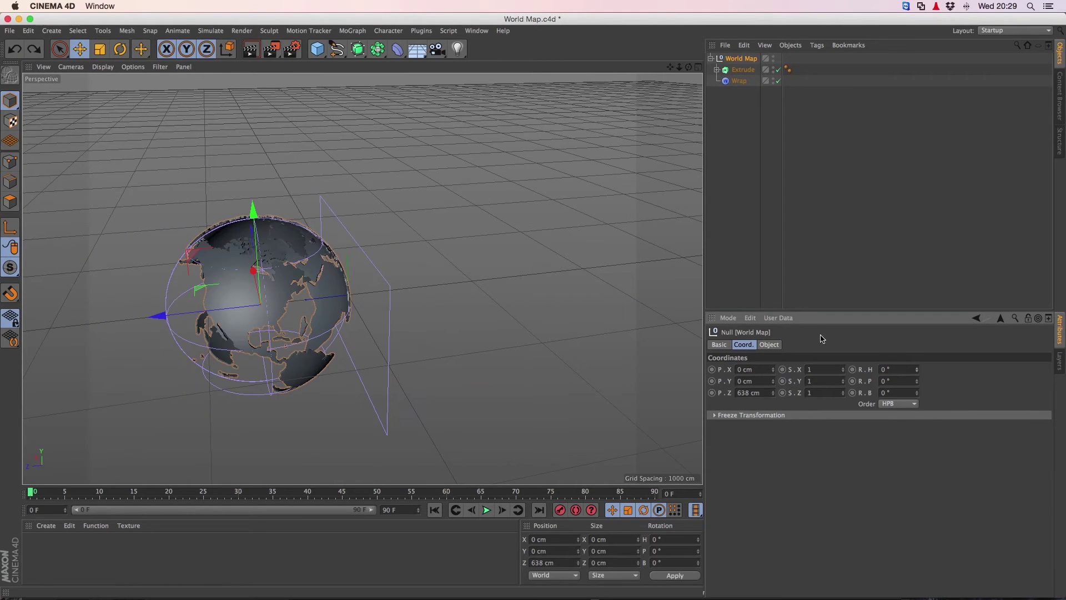
Step: Add a Target Camera to the scene and check its target null
left_click(437, 50)
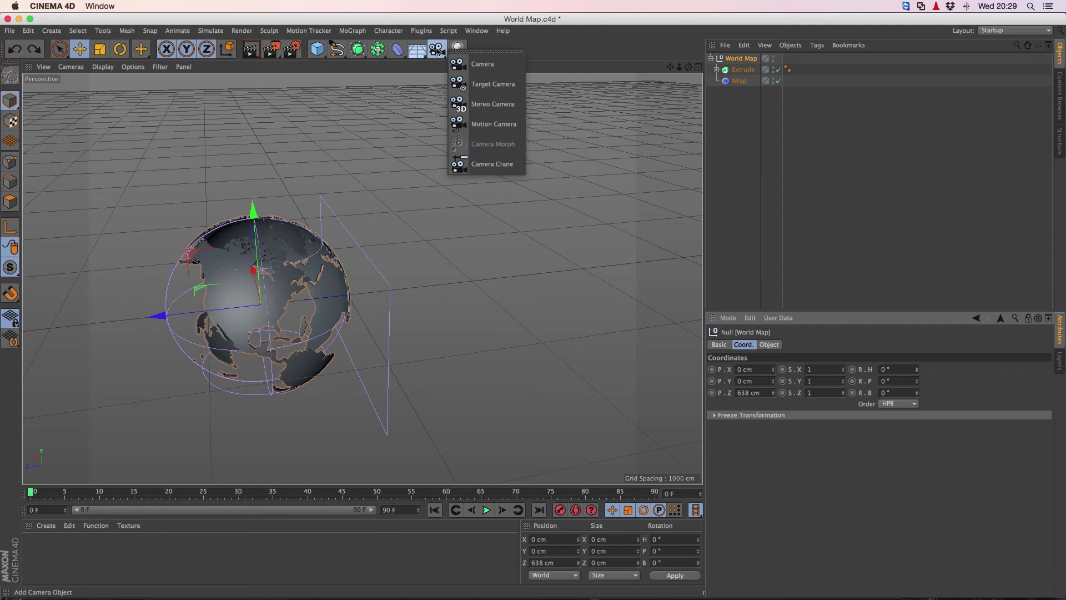
left_click(477, 84)
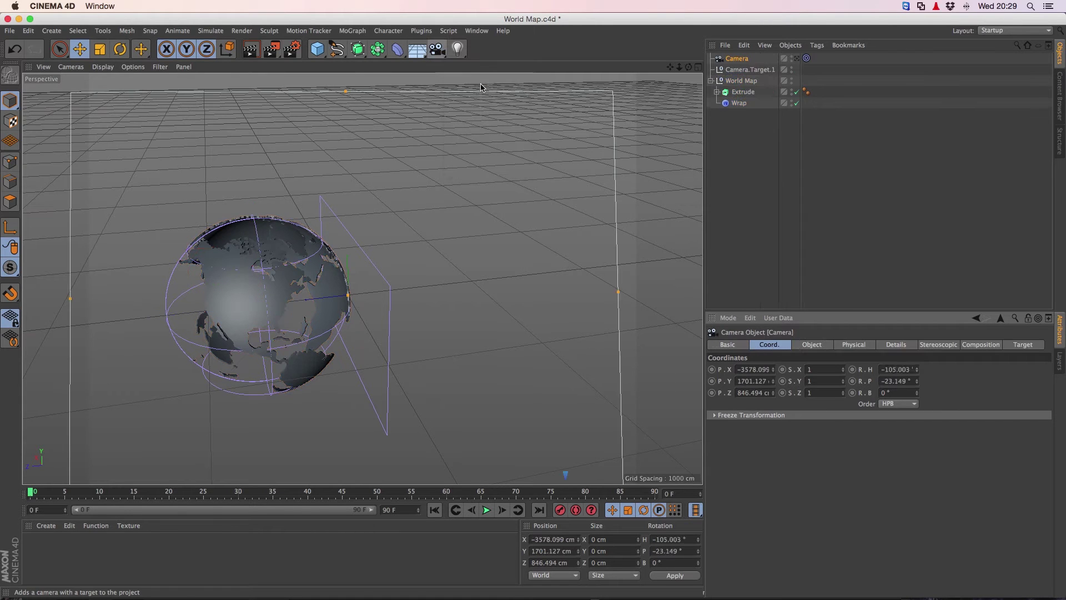
left_click(723, 70)
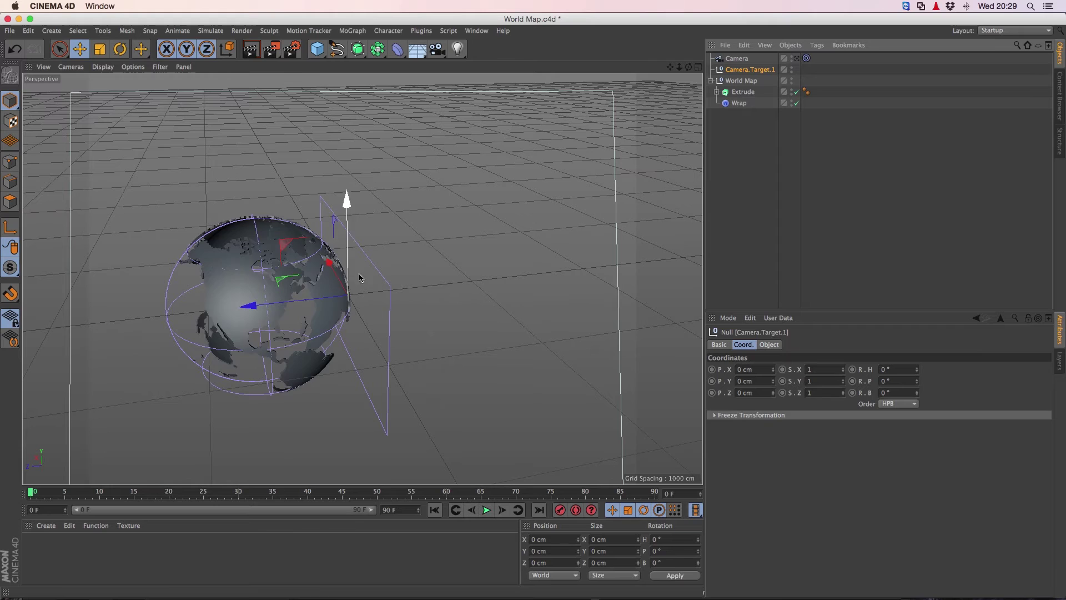
Step: Set the camera's position to X 0, Y 0 and Z -4500 cm, and look through the camera
left_click(738, 59)
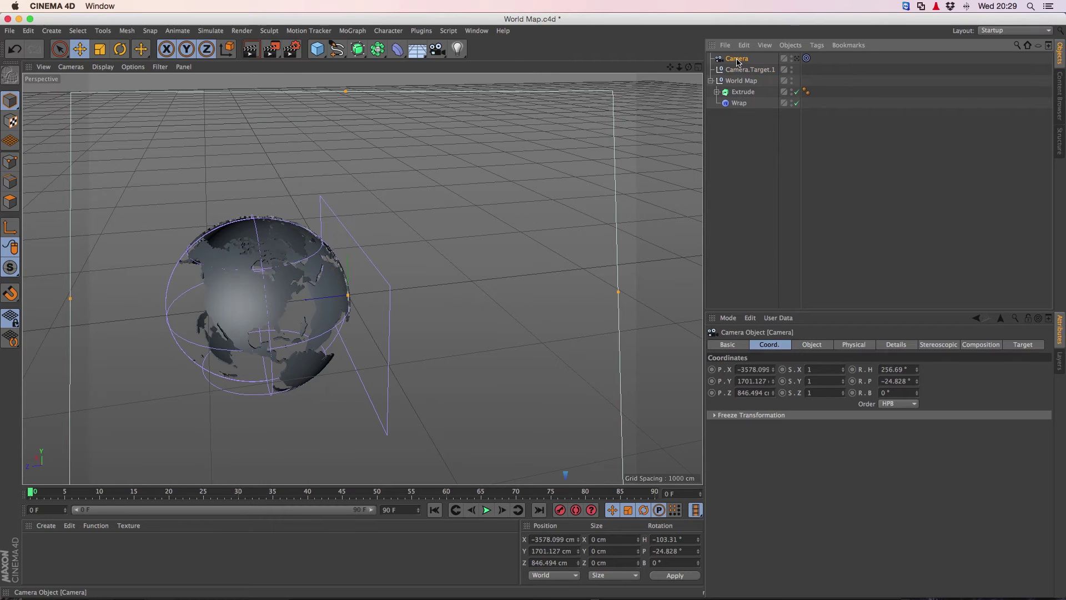
double_click(742, 369)
type("0")
key("Tab")
type("0")
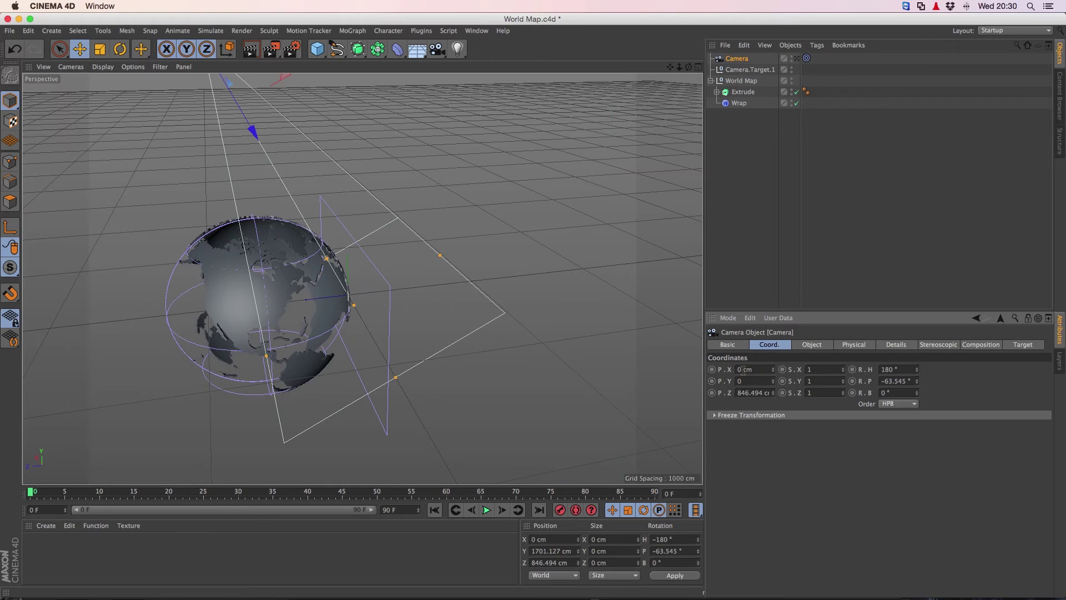
key("Tab")
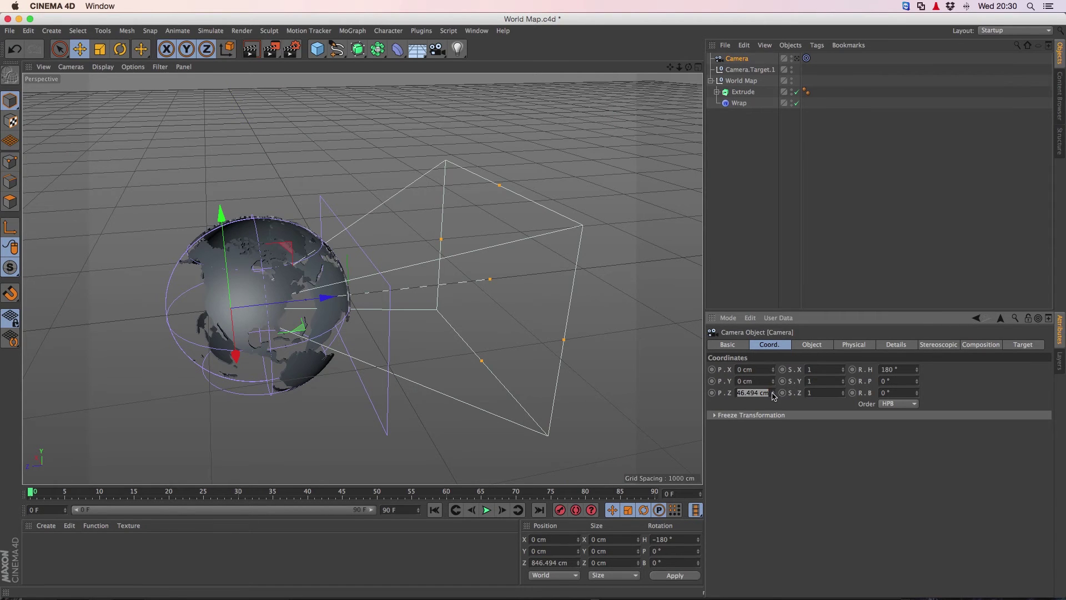
left_click_drag(774, 396, 774, 470)
left_click_drag(742, 392, 767, 393)
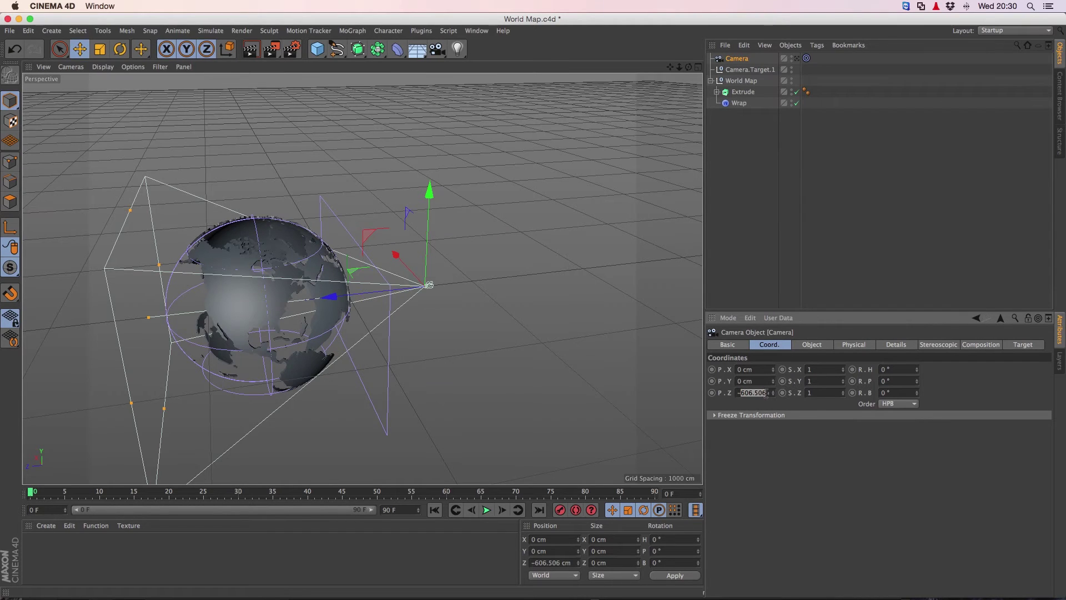
type("-4500")
key("Return")
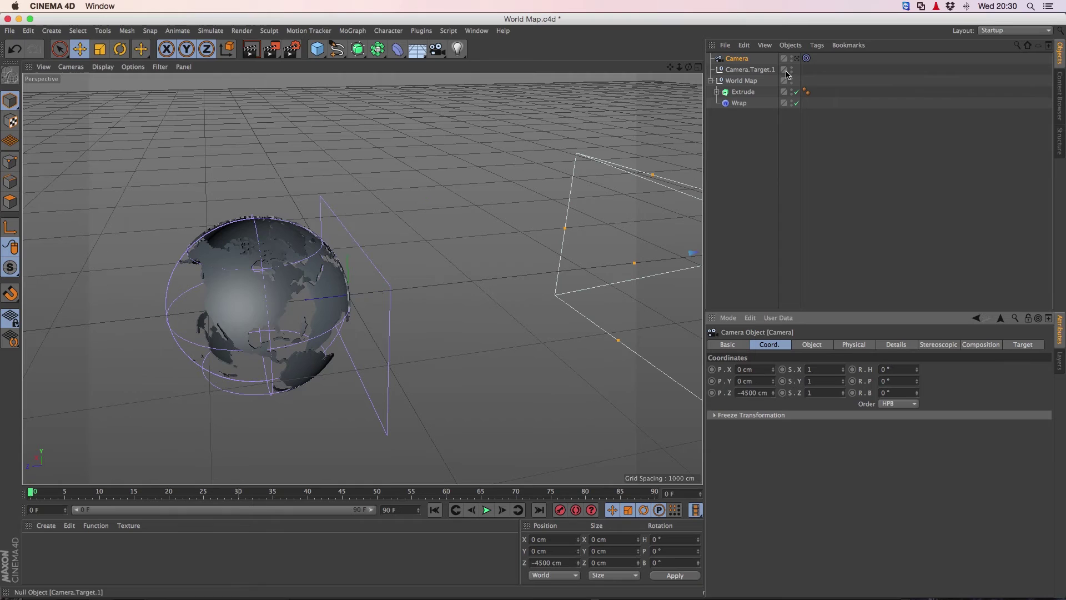
left_click(798, 58)
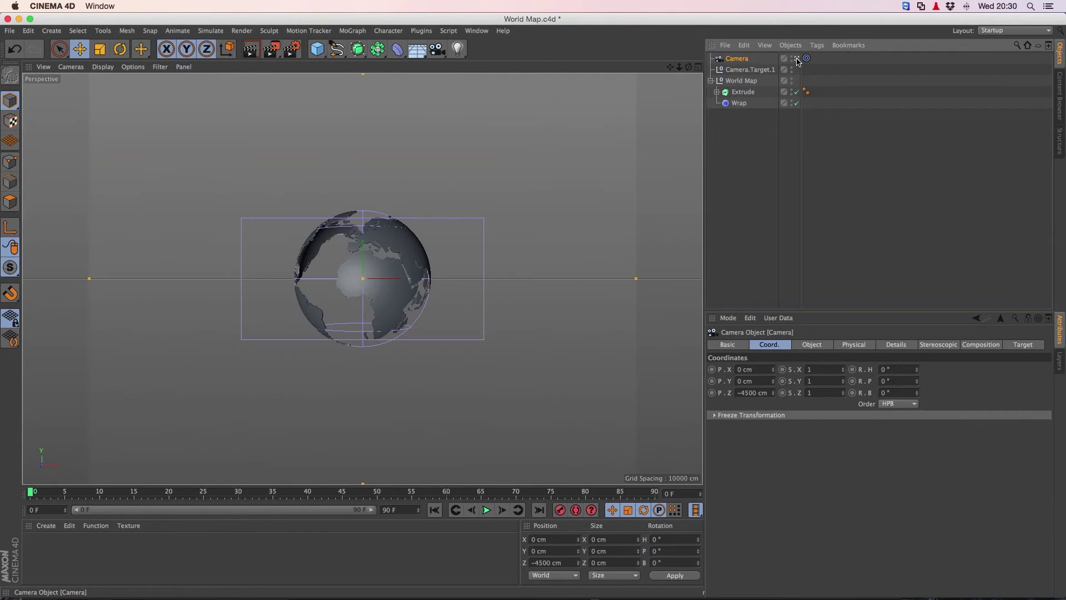
Step: Flatten the globe into a map by setting the Wrap's Tension to 0 %
left_click(739, 103)
left_click(770, 345)
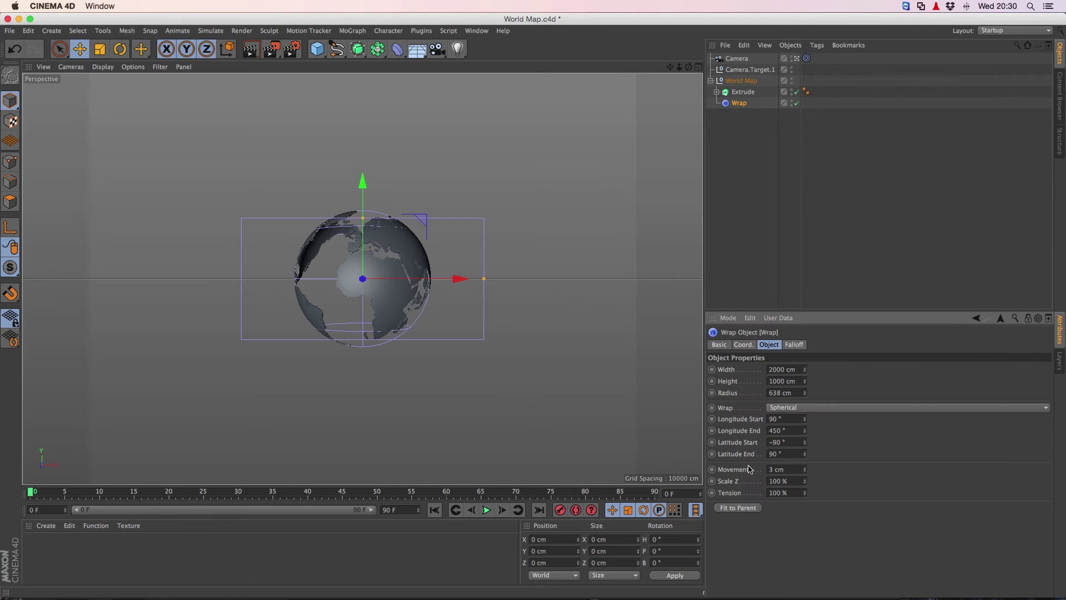
left_click_drag(805, 495, 750, 495)
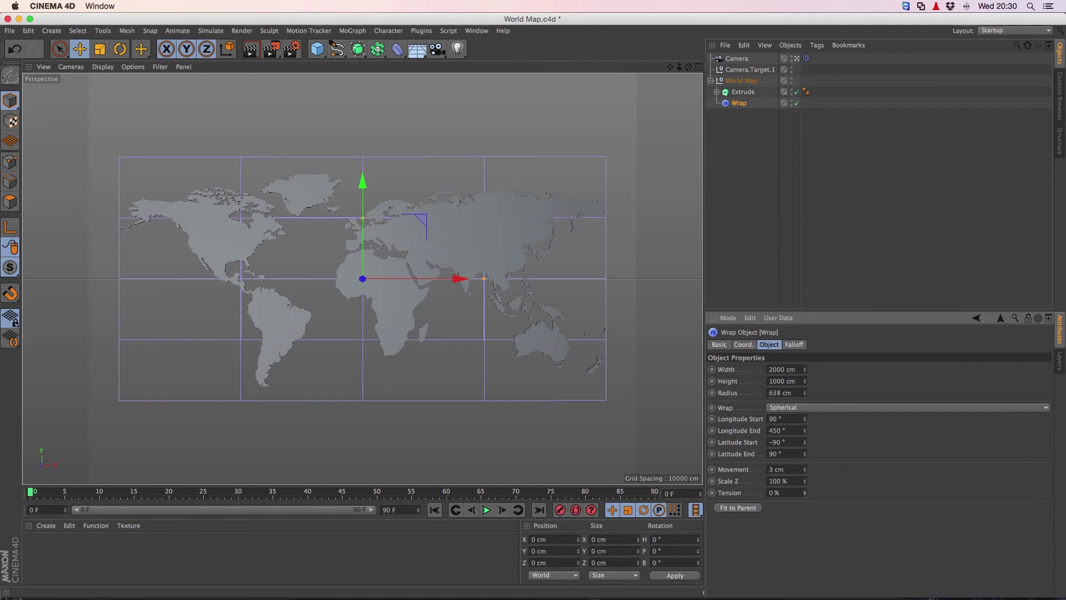
Step: Render the camera view of the flat map, deselect all objects and save the project
left_click(251, 50)
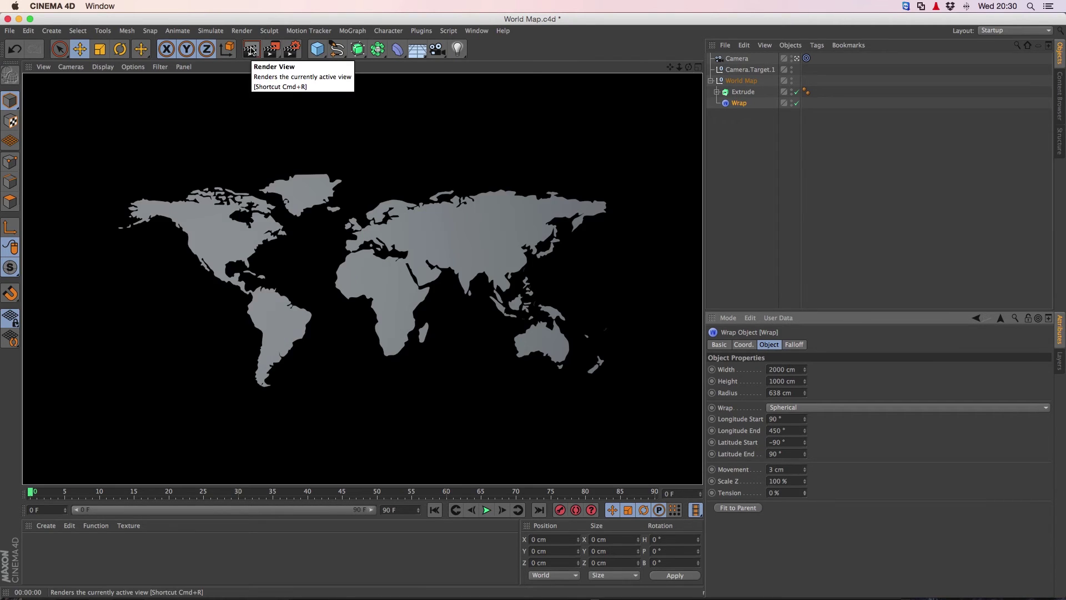
left_click(754, 234)
key("super+s")
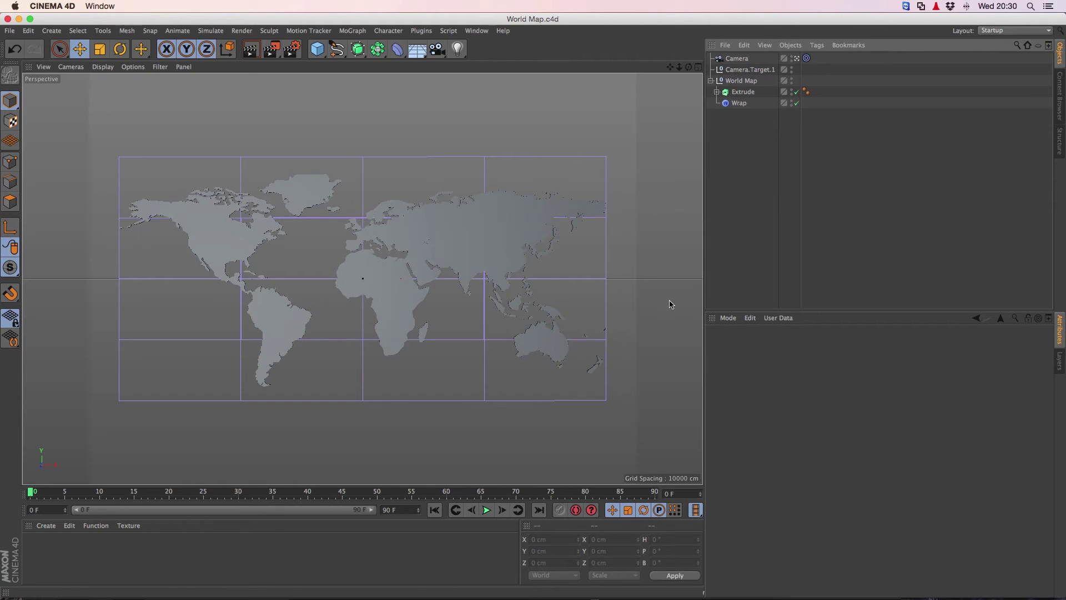
Step: In the project settings, set FPS to 24 and both Maximum Time and Preview Max Time to 192 F
key("super+d")
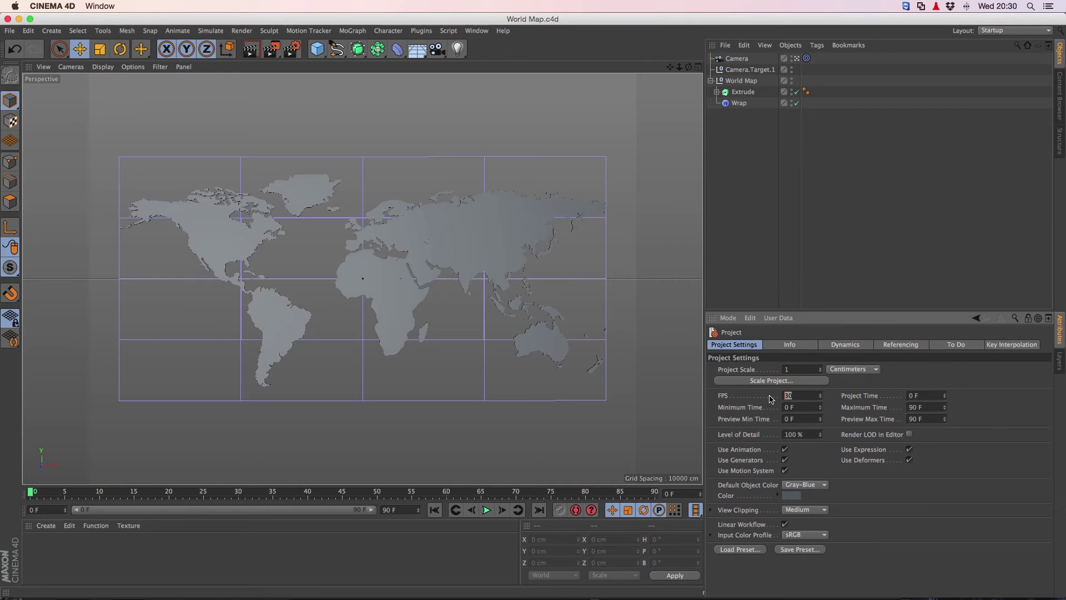
type("24")
key("Tab")
left_click_drag(930, 407, 908, 408)
key("Tab")
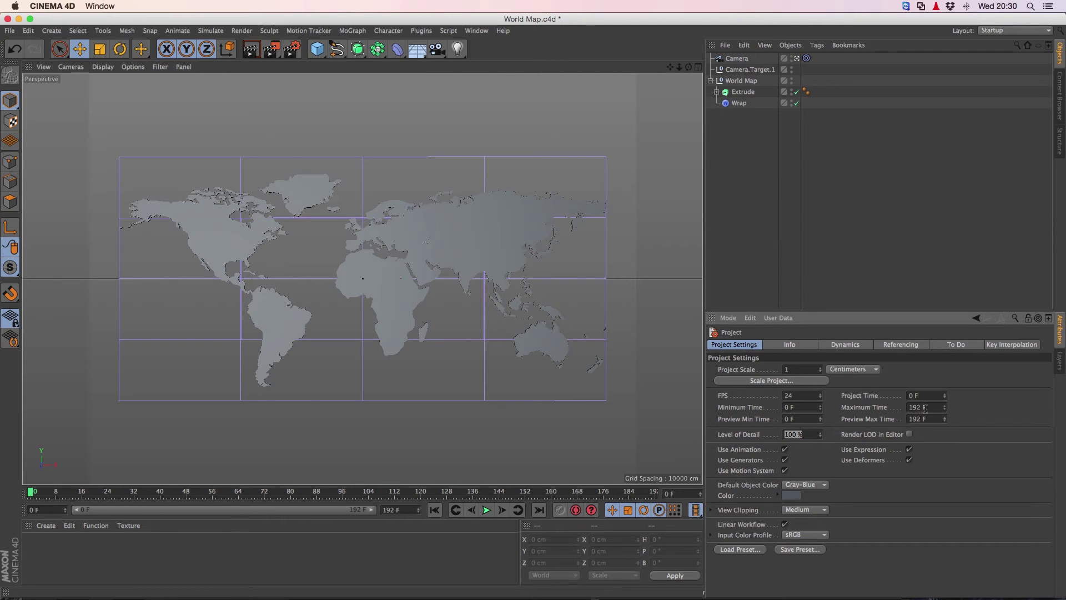
Step: Keyframe the World Map's X position at 0 cm on frame 30, and on frame 0 move it out of view to about X -5093 cm
key("super+s")
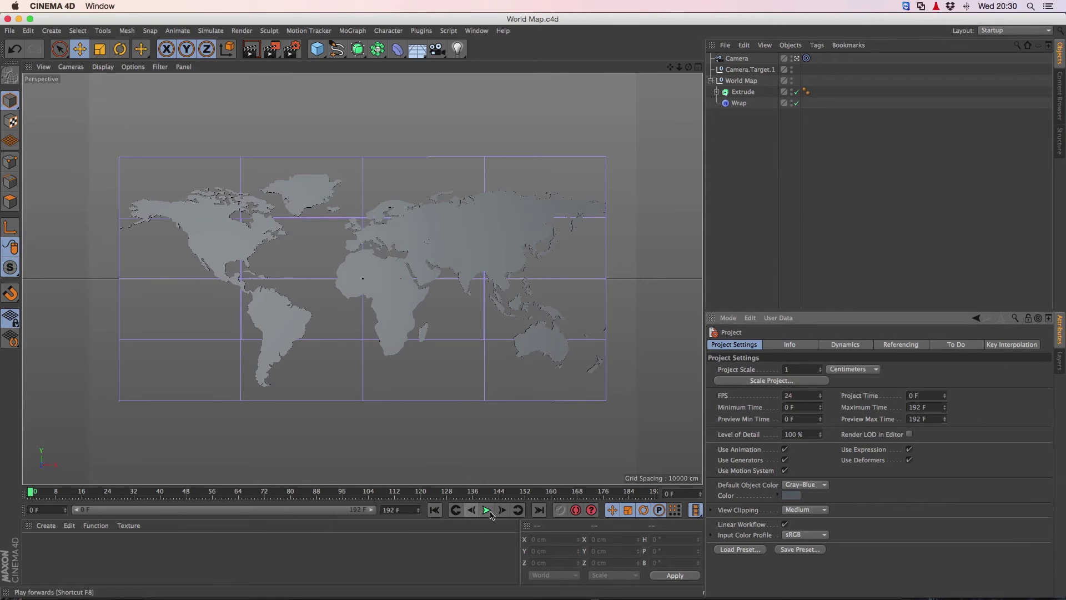
left_click(678, 493)
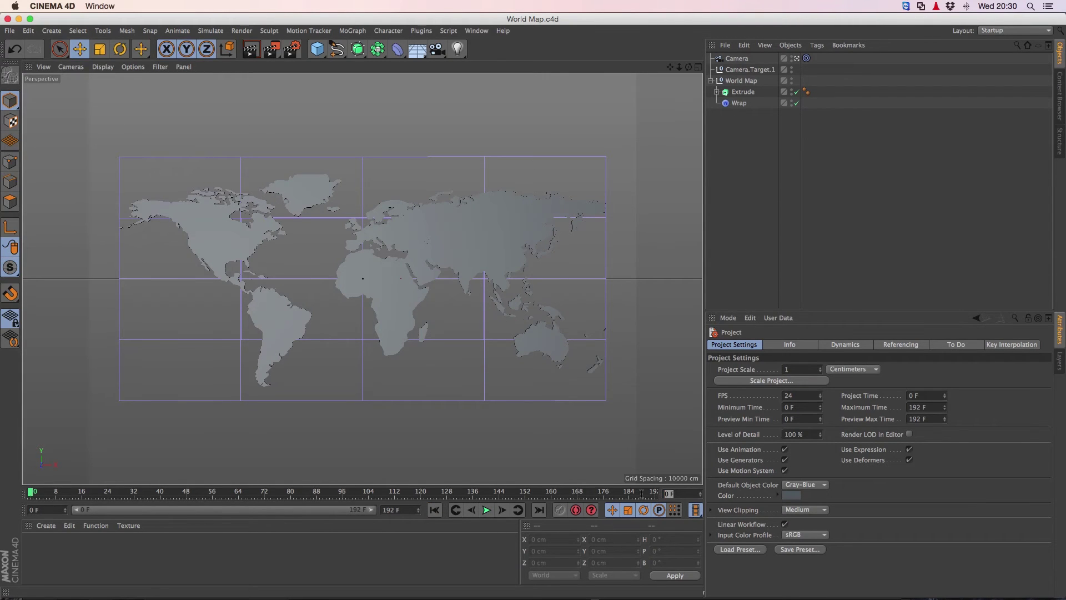
key("Return")
left_click(711, 81)
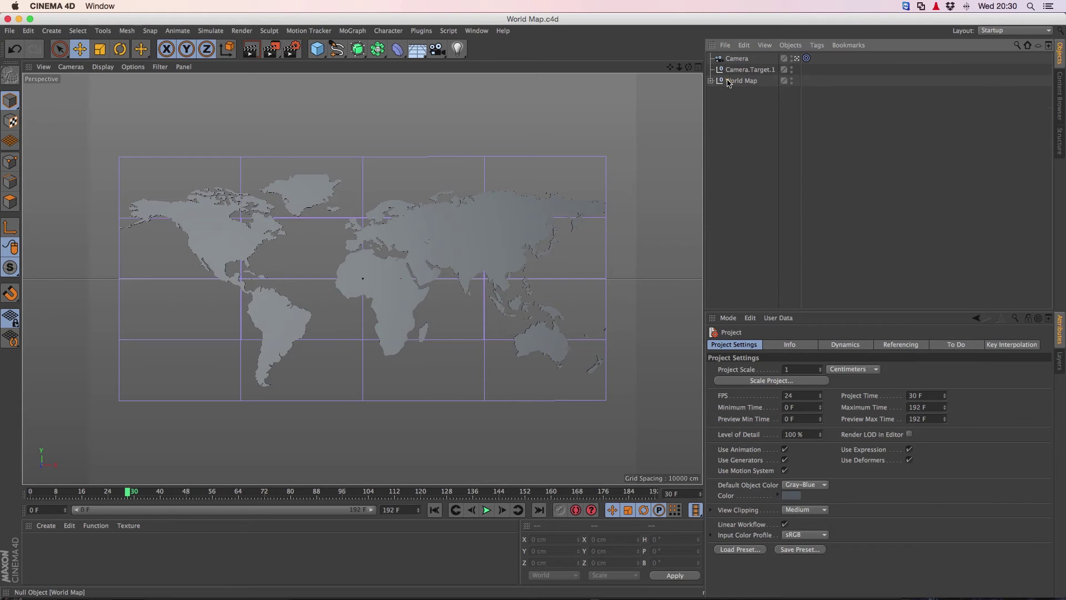
left_click(740, 81)
left_click(744, 345)
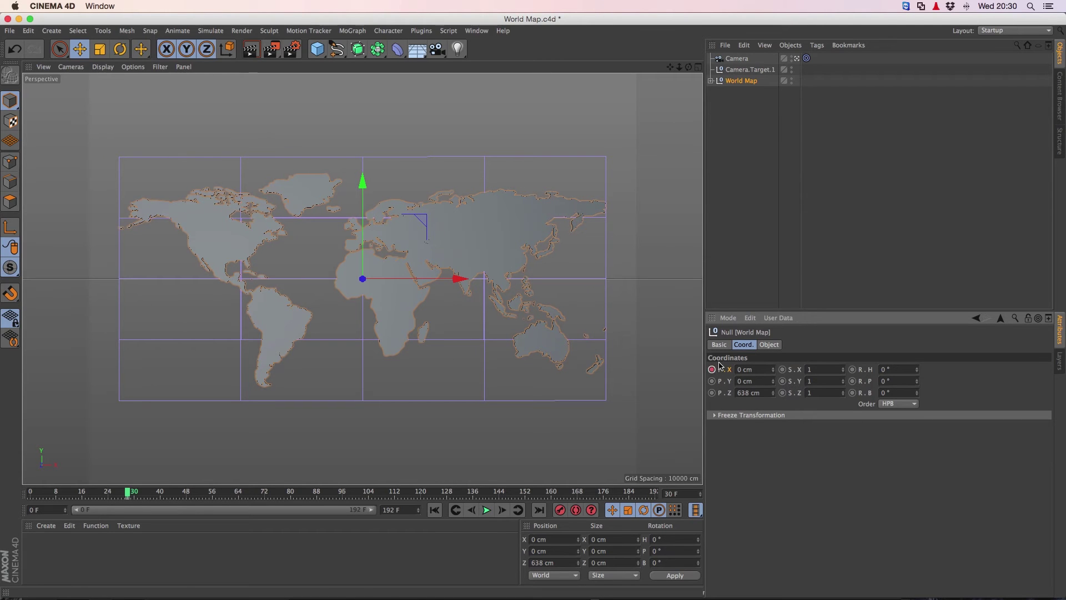
left_click(436, 510)
left_click_drag(464, 281, 64, 282)
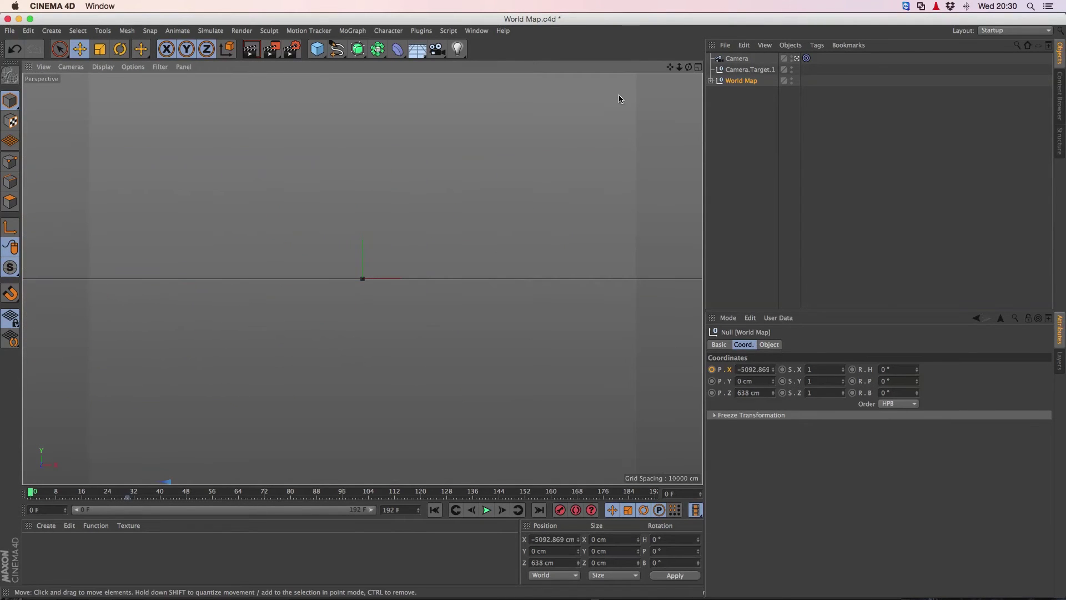
Step: Configure the render output to 1920 x 1080 pixels with a frame rate of 24
left_click(291, 51)
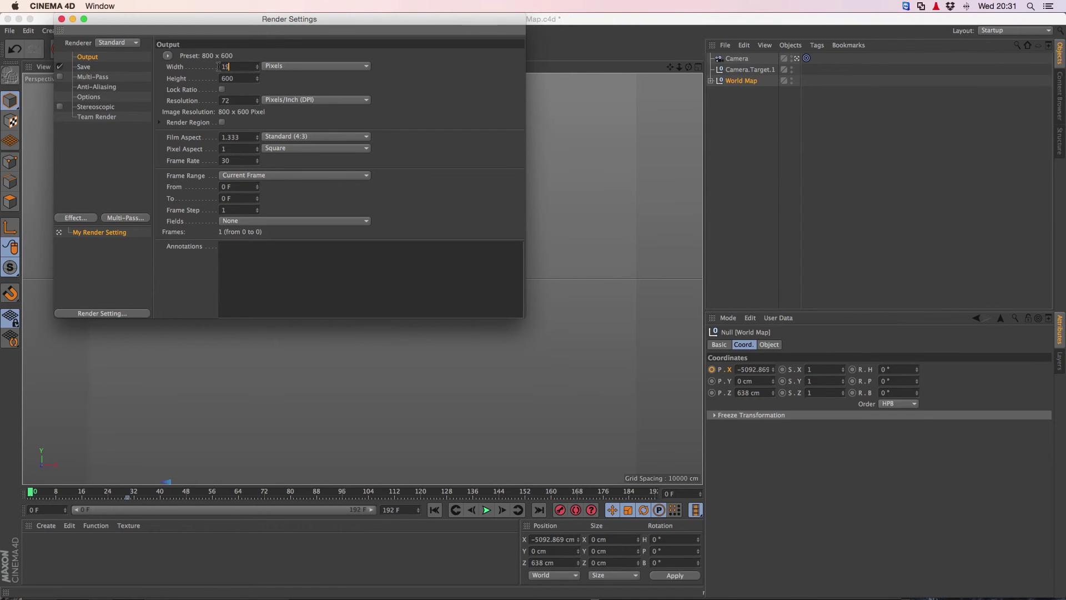
key("Tab")
type("1080")
key("Return")
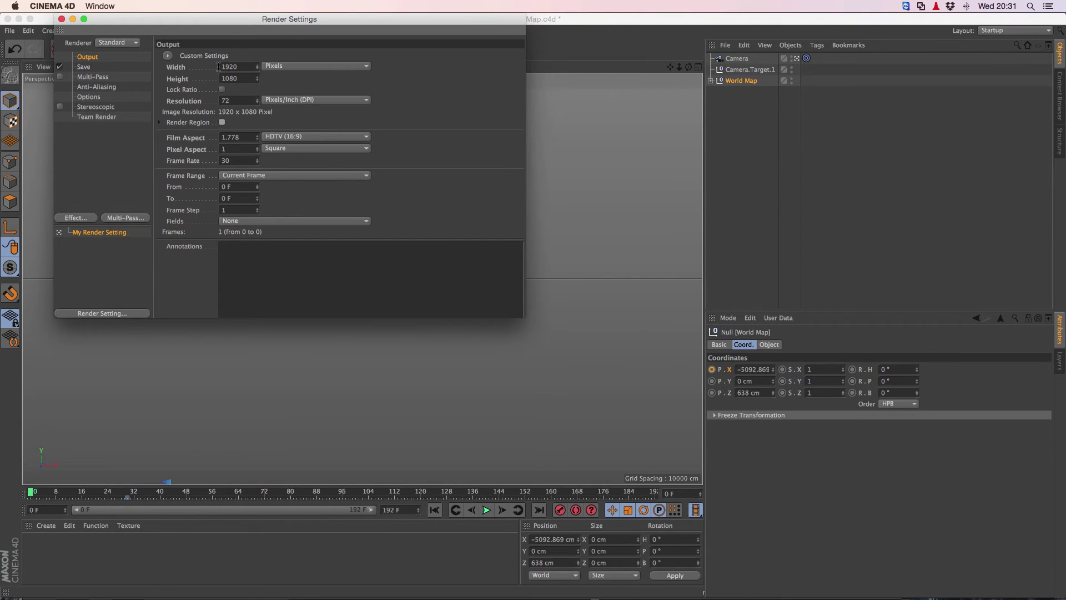
key("Tab")
key("Tab")
key("Tab")
key("Tab")
key("Tab")
type("24")
key("Return")
left_click(62, 19)
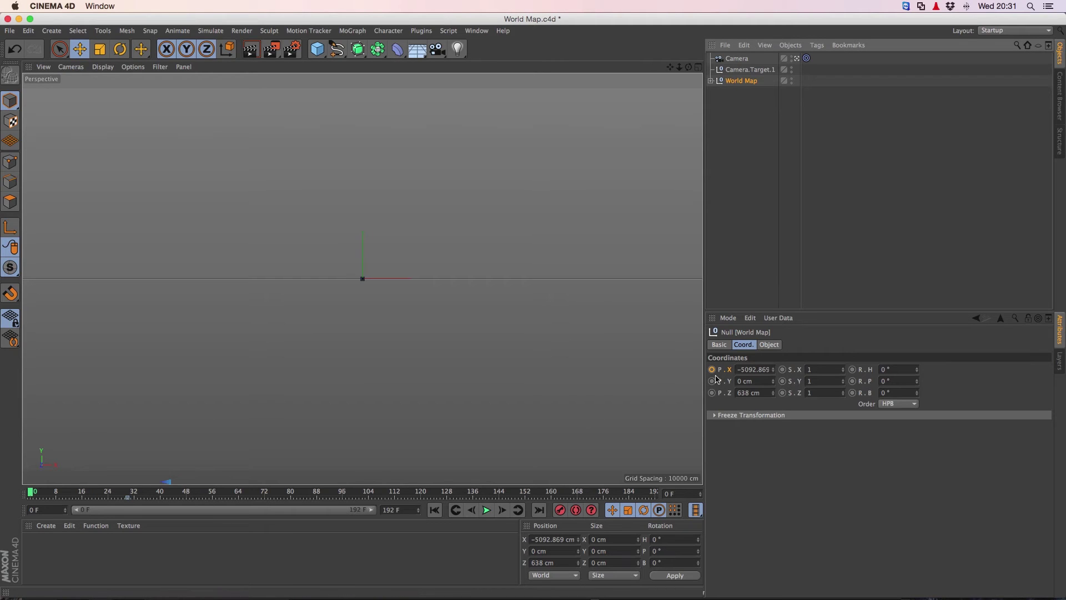
Step: Set the World Map's X position to -5000 cm, keyframe it on frame 0 and preview the slide-in
left_click(739, 371)
type("-5000")
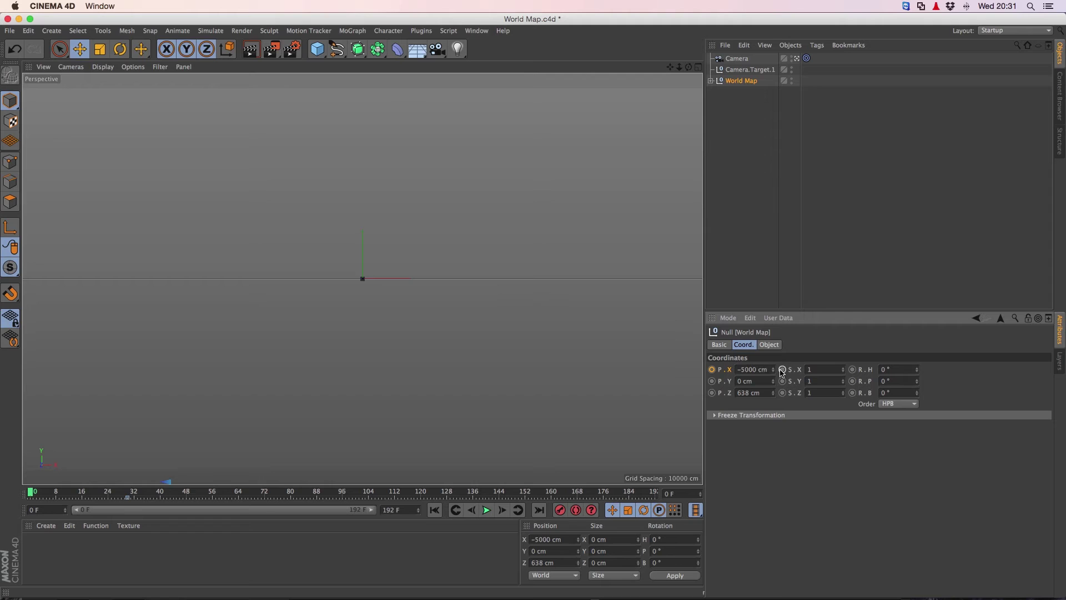
left_click(712, 369)
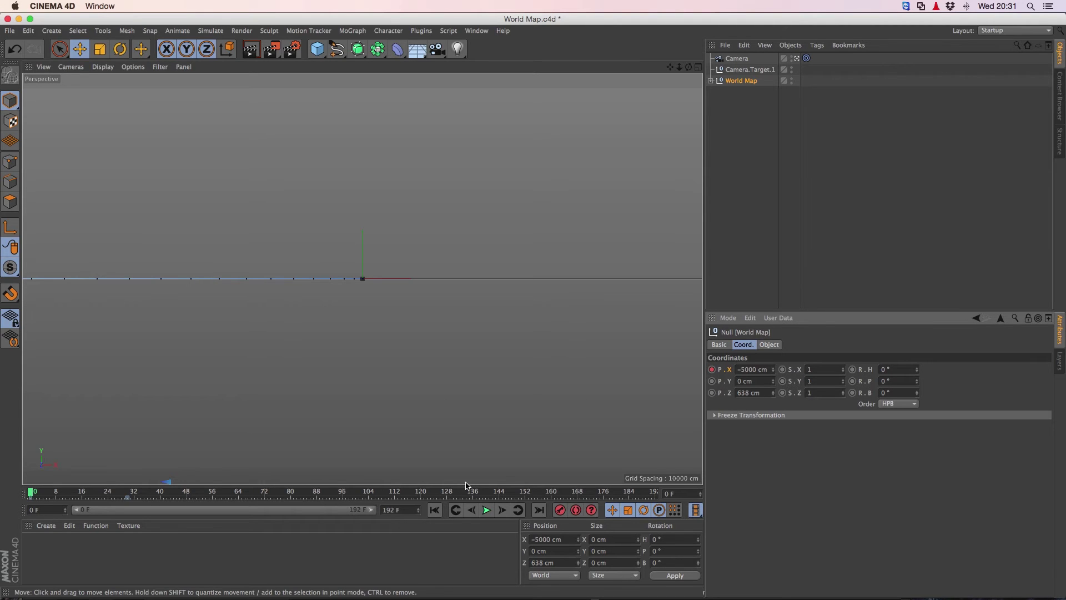
left_click(486, 509)
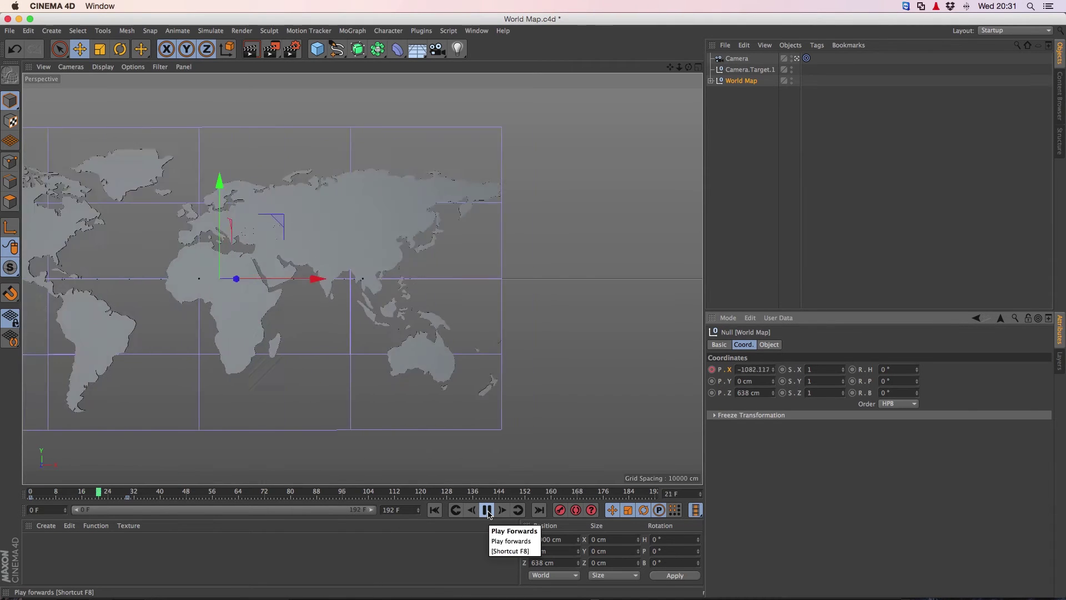
left_click(486, 510)
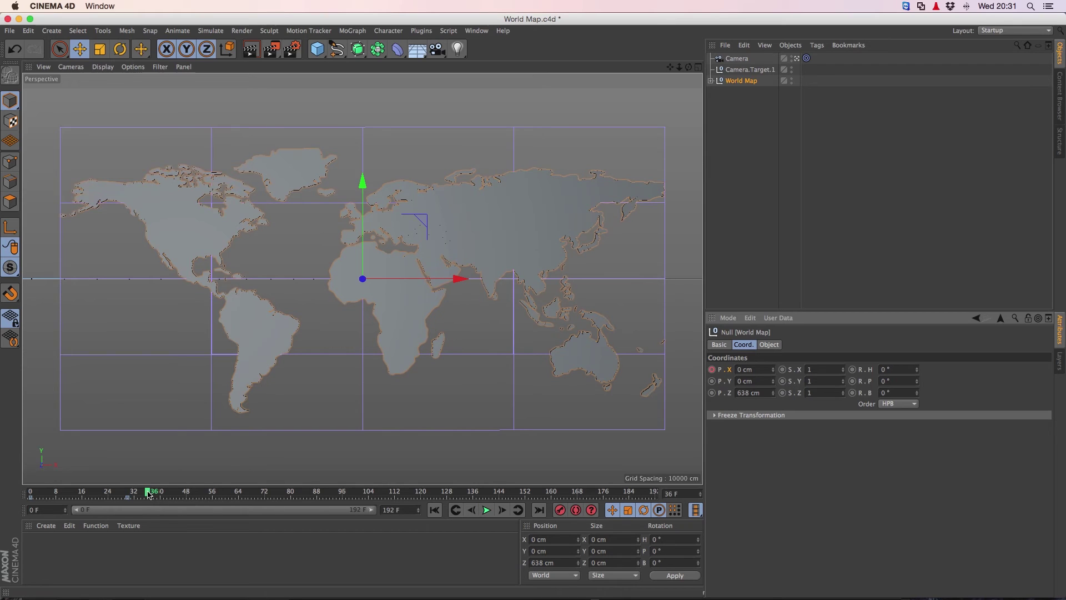
Step: On frame 25, move the World Map to about X 204 cm, keyframe that overshoot and preview the animation from the start
left_click_drag(149, 493, 113, 493)
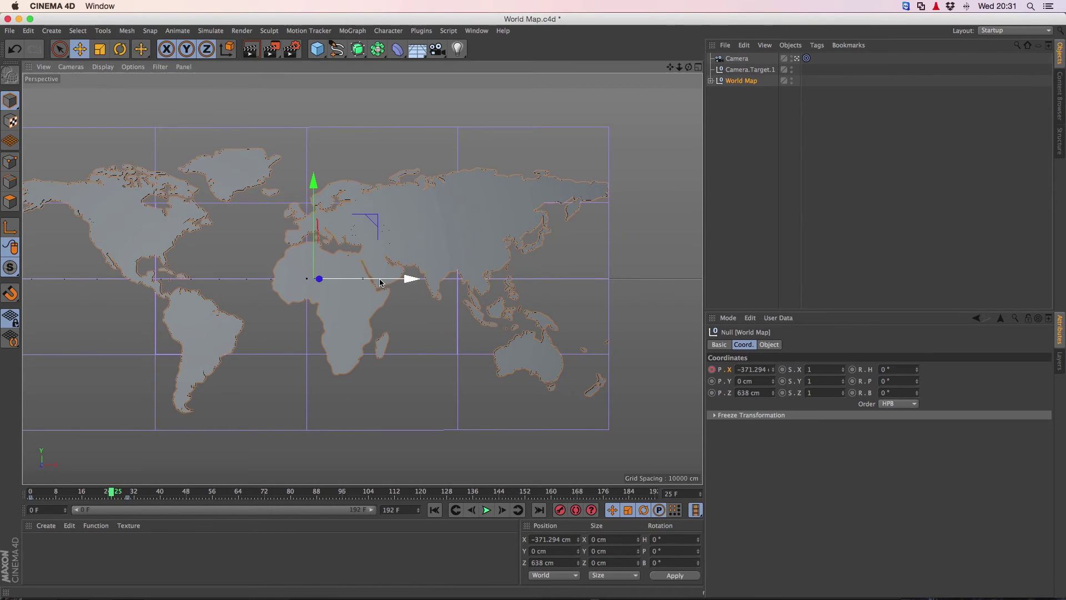
left_click_drag(379, 283, 457, 282)
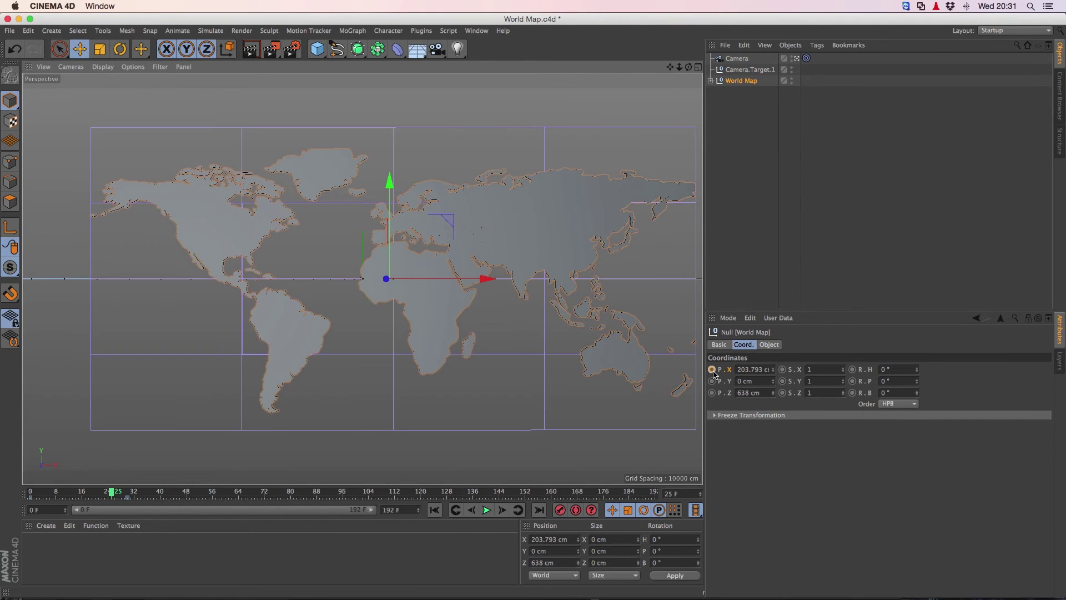
left_click(712, 369)
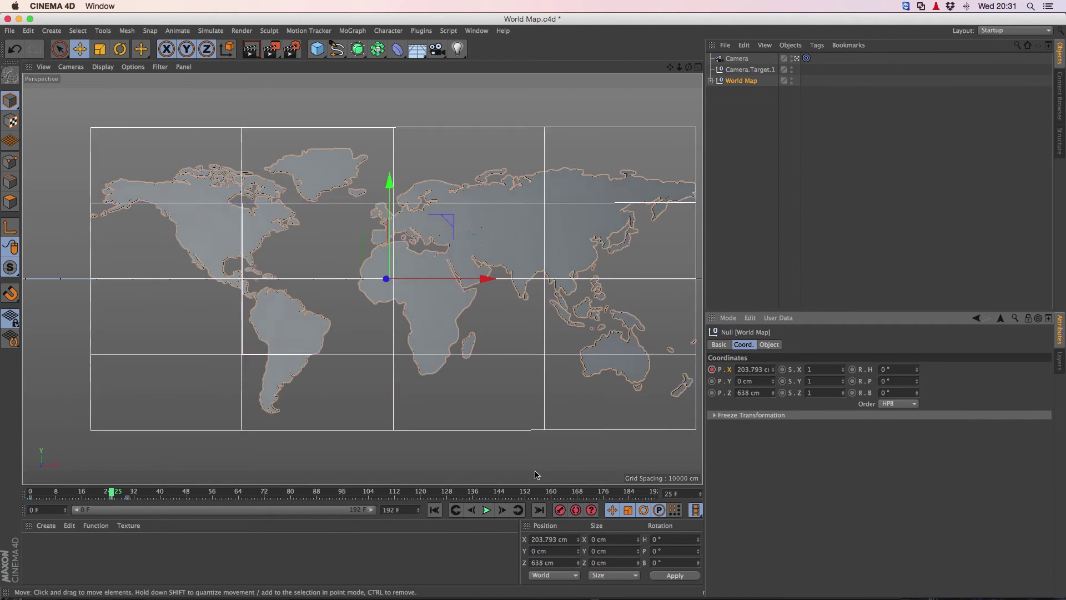
left_click(434, 510)
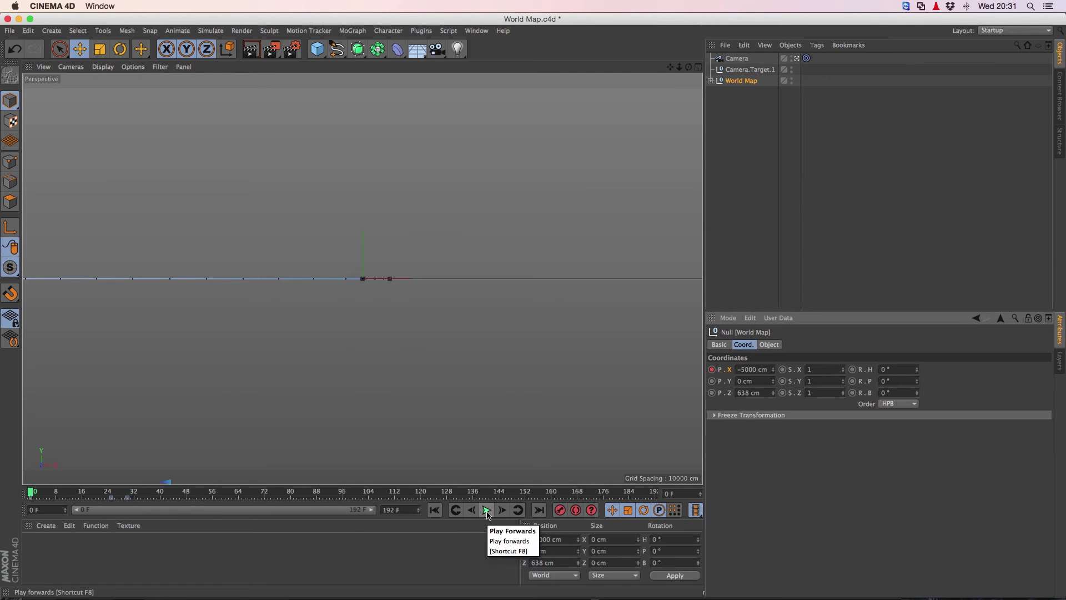
left_click(487, 513)
left_click(487, 511)
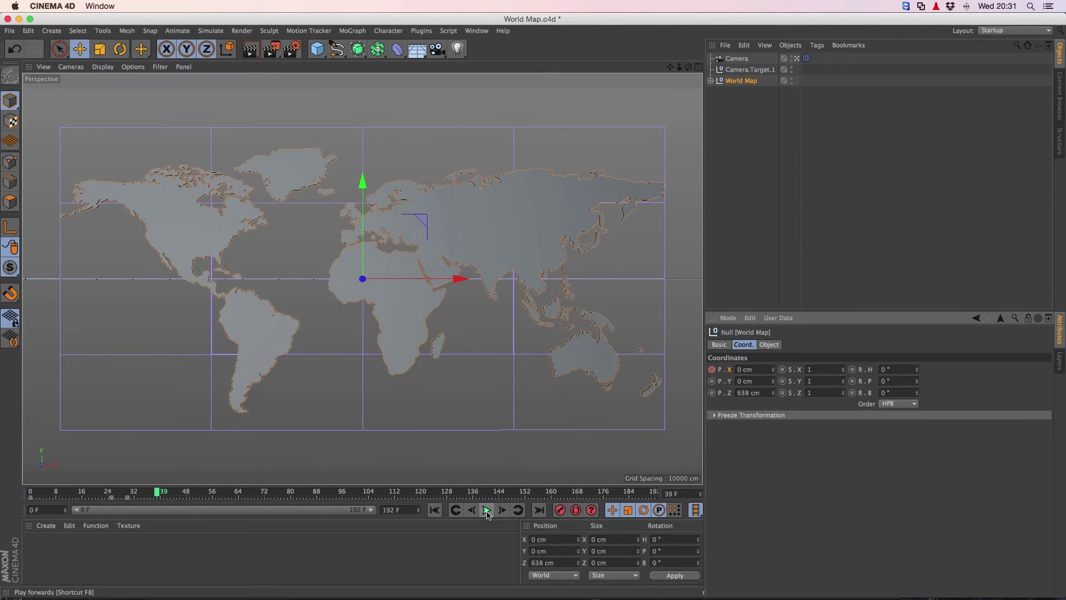
Step: Shift the World Map's overshoot keyframe from frame 25 to frame 22 and preview the animation from the start
left_click(107, 498)
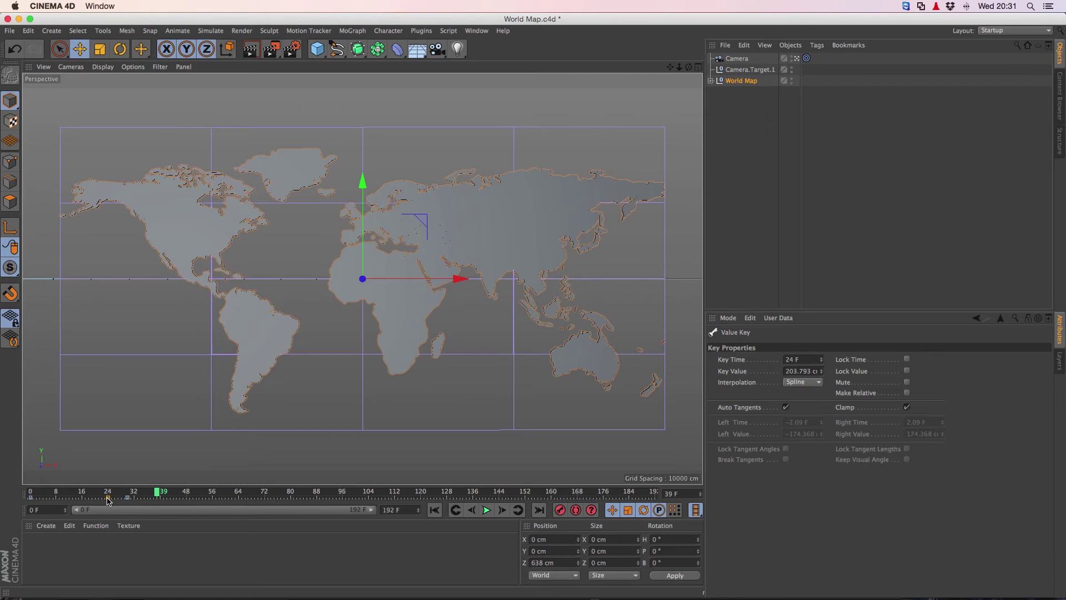
left_click(434, 509)
left_click(487, 510)
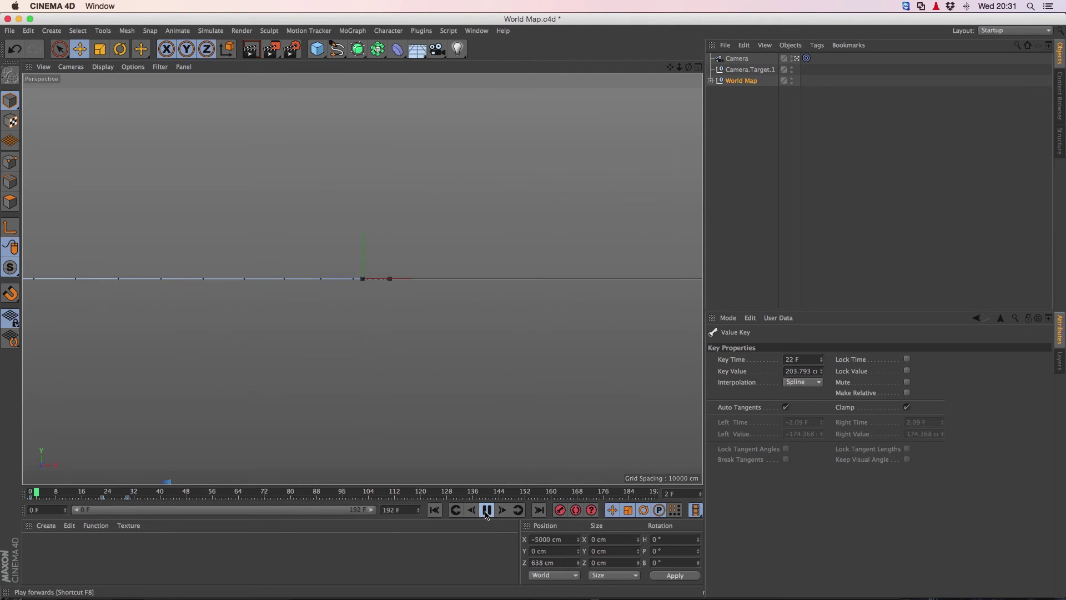
left_click(487, 511)
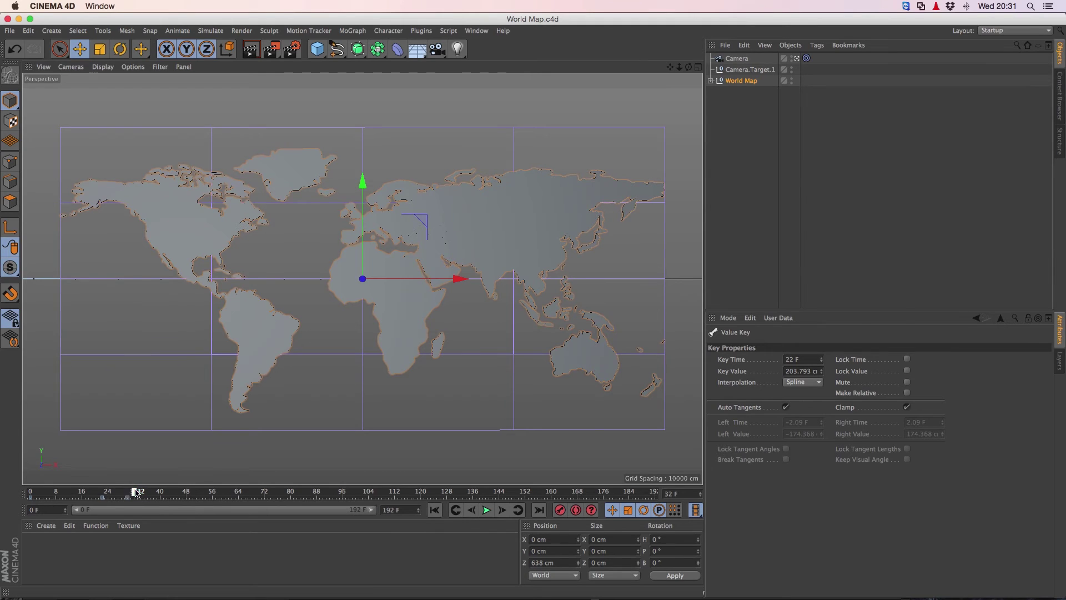
Step: Keyframe the Camera's Z position at -4500 cm on frame 0 and -1500 cm on frame 100, and preview the camera move
left_click_drag(135, 492, 30, 491)
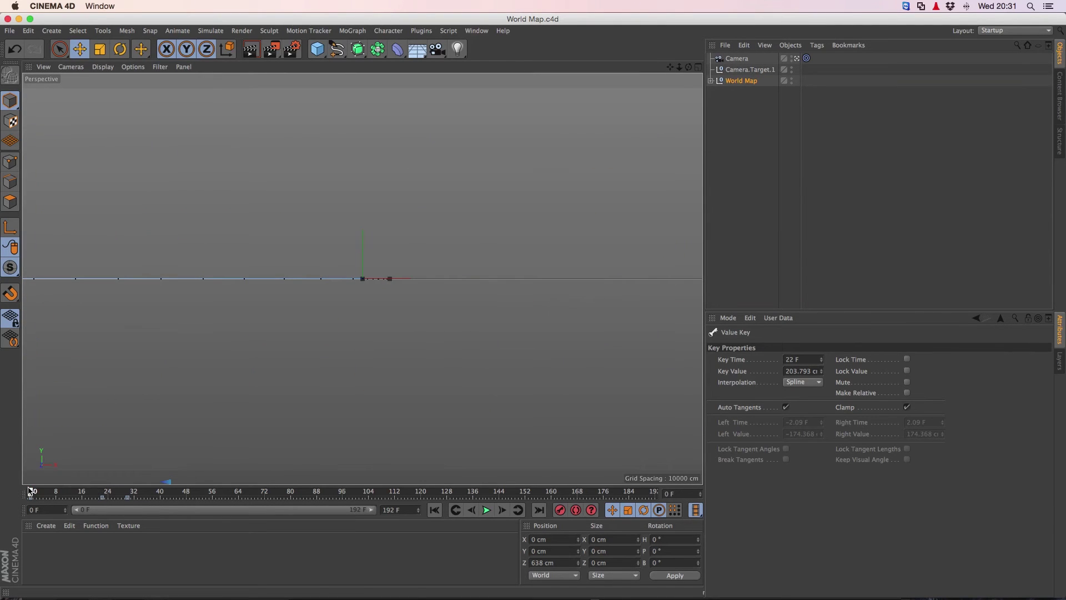
left_click(737, 58)
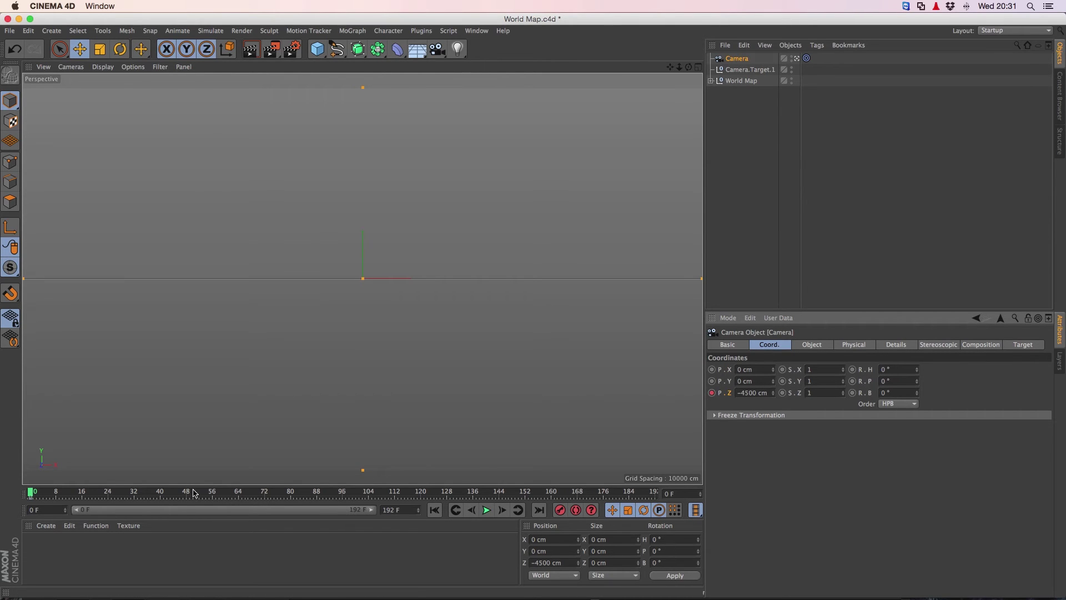
left_click_drag(193, 493, 359, 494)
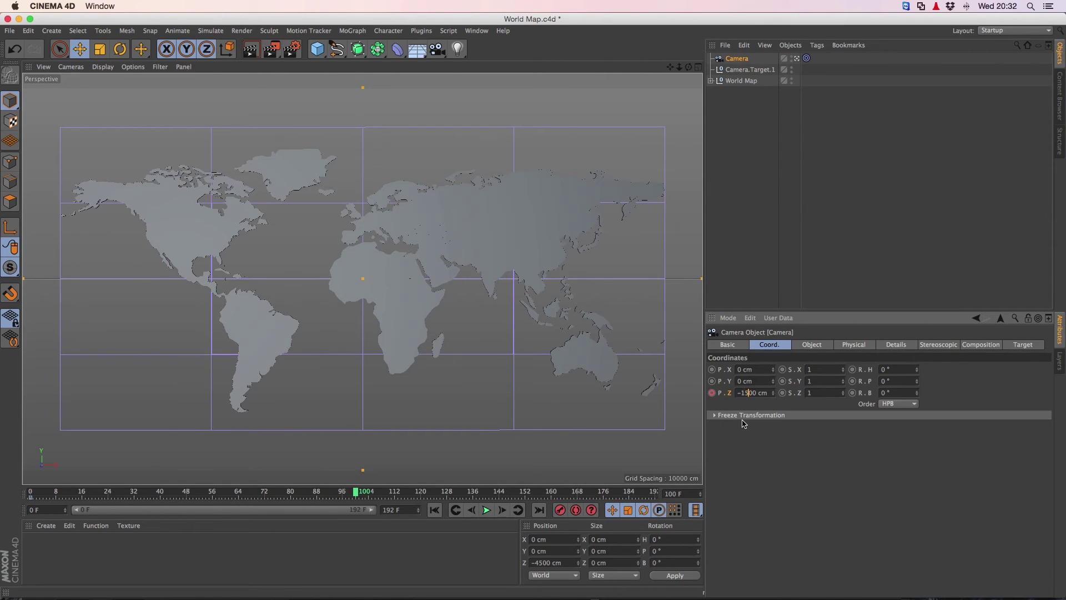
key("Tab")
left_click(712, 393)
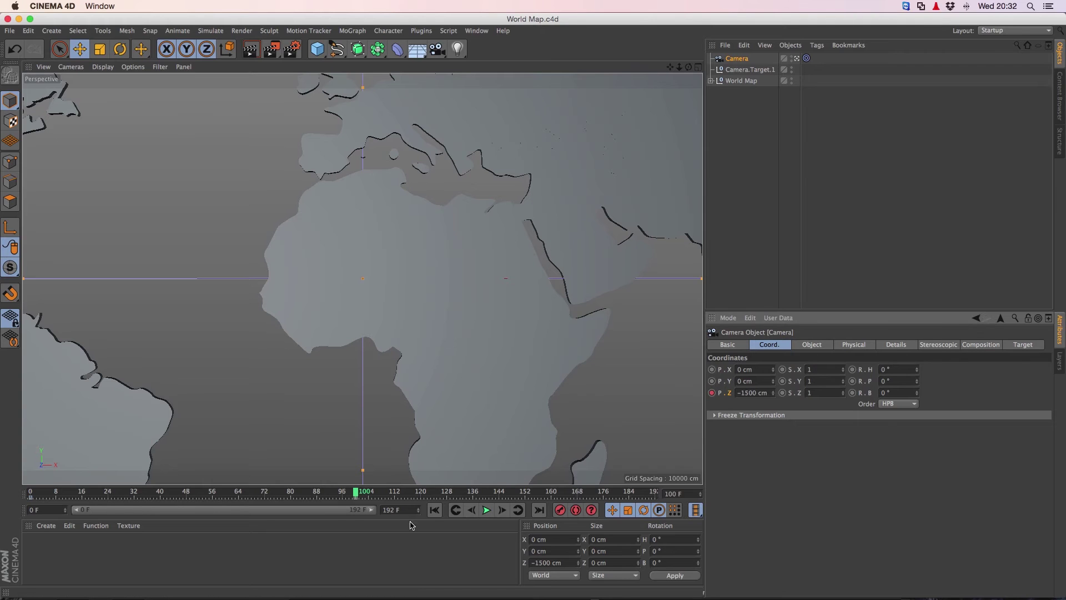
left_click(434, 510)
left_click(485, 512)
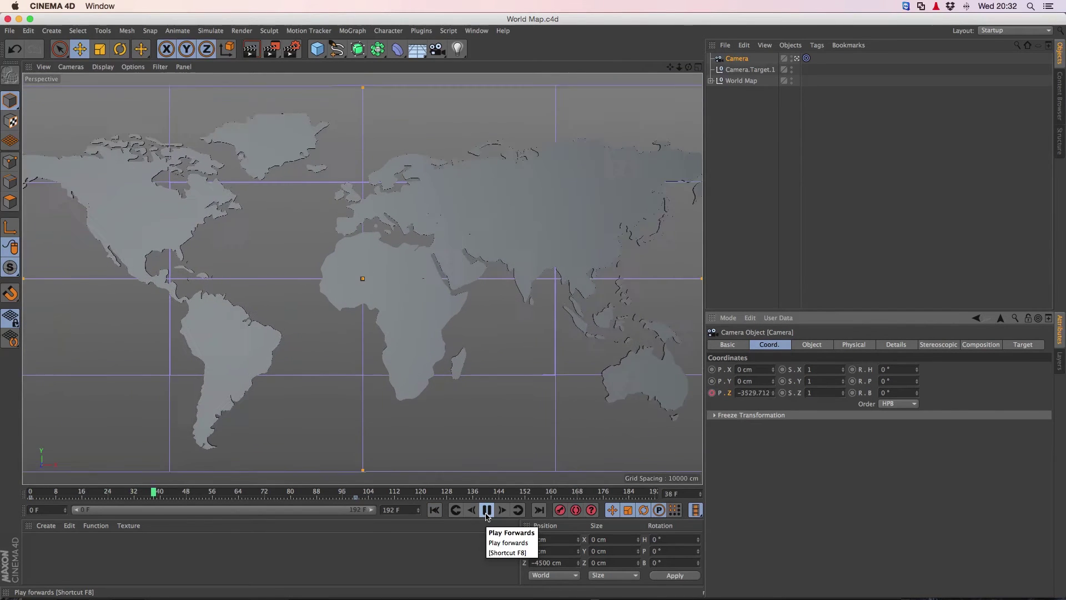
left_click(486, 512)
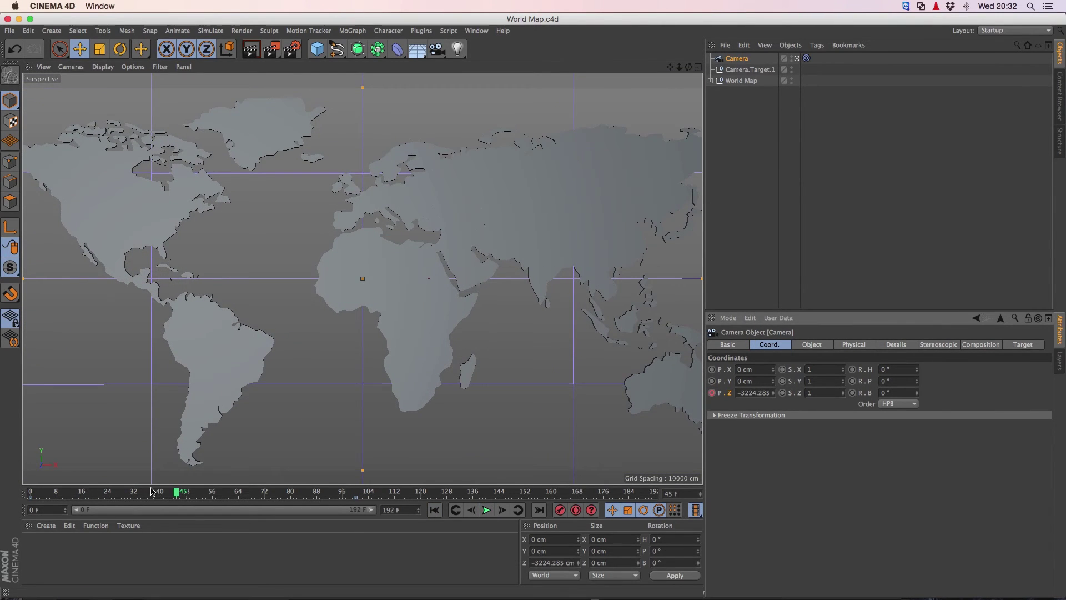
Step: Keyframe the Wrap's Tension at 0 % on frame 30 and 100 % on frame 60
left_click(742, 81)
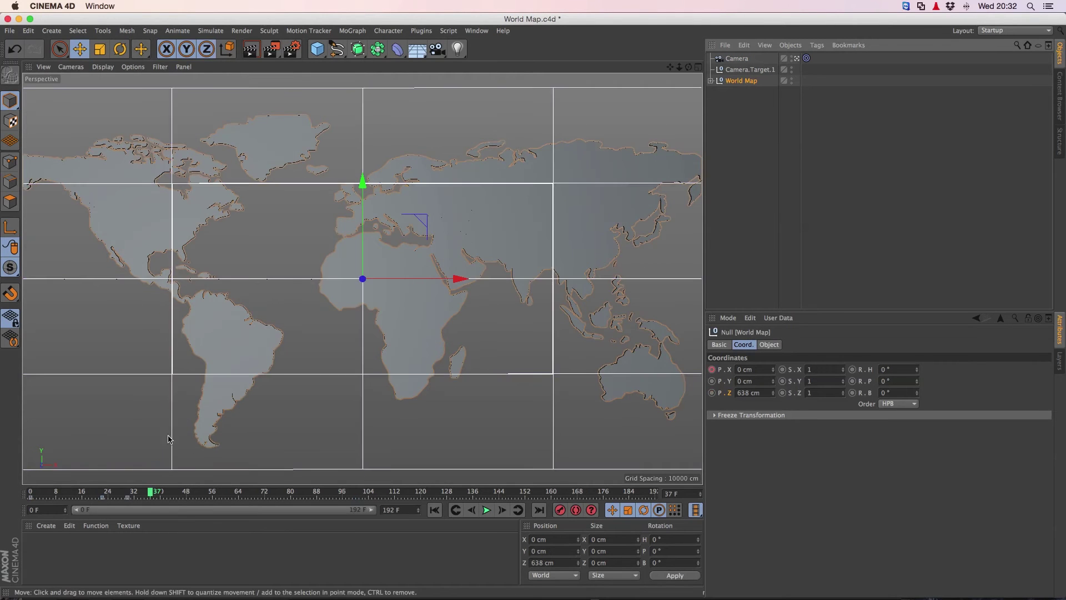
left_click_drag(105, 491, 129, 491)
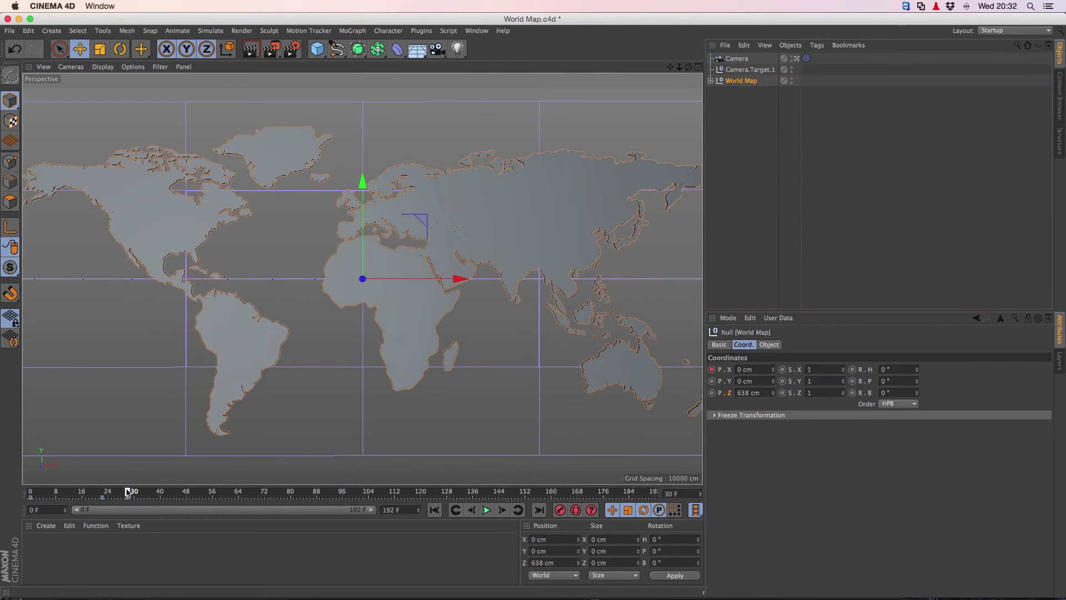
left_click(711, 81)
left_click(731, 105)
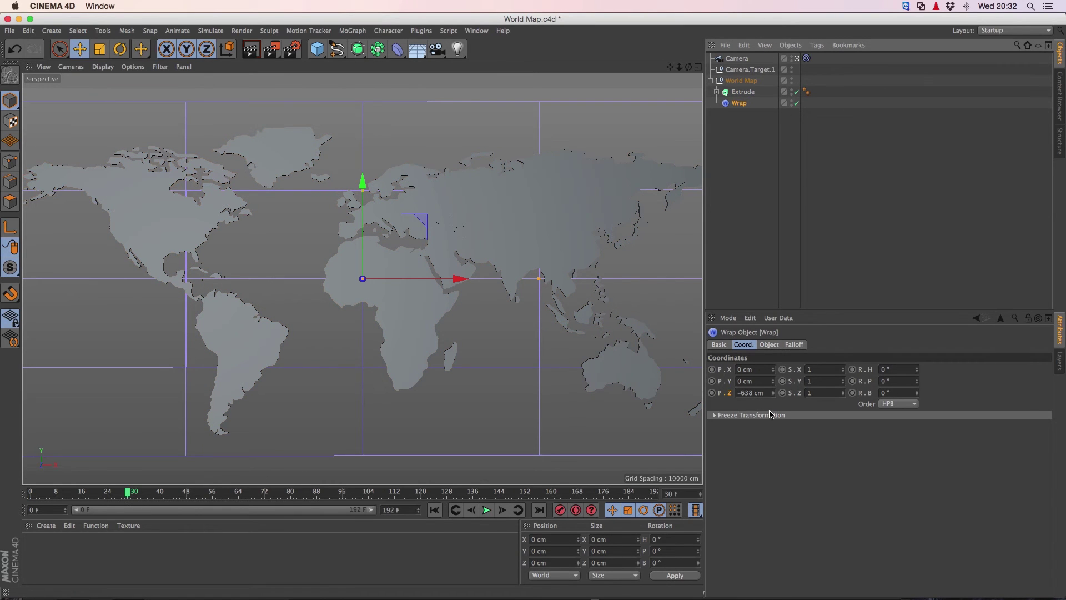
left_click(770, 345)
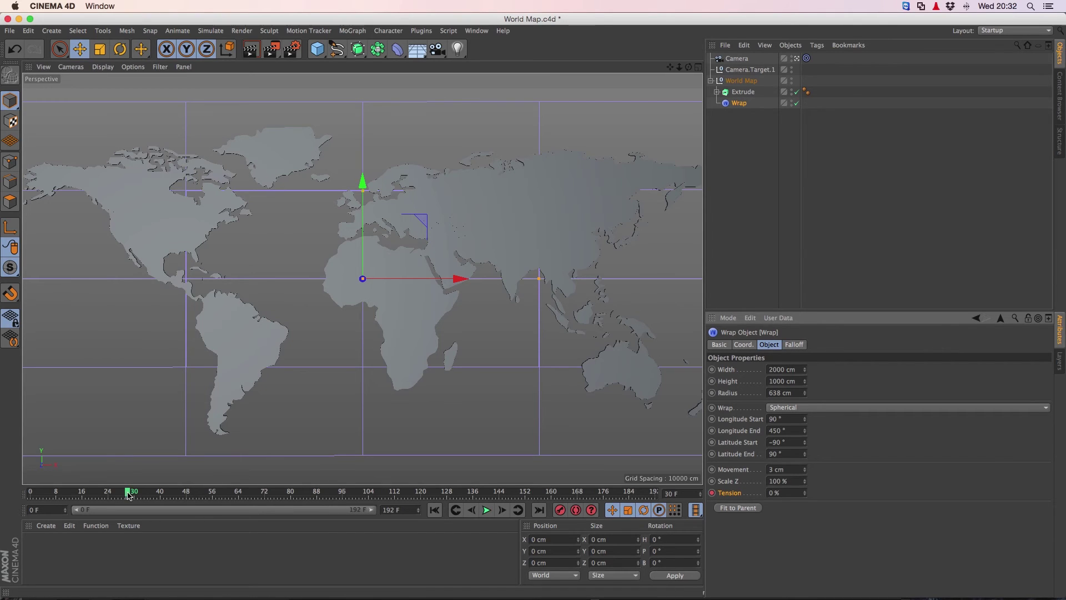
left_click_drag(128, 495, 227, 498)
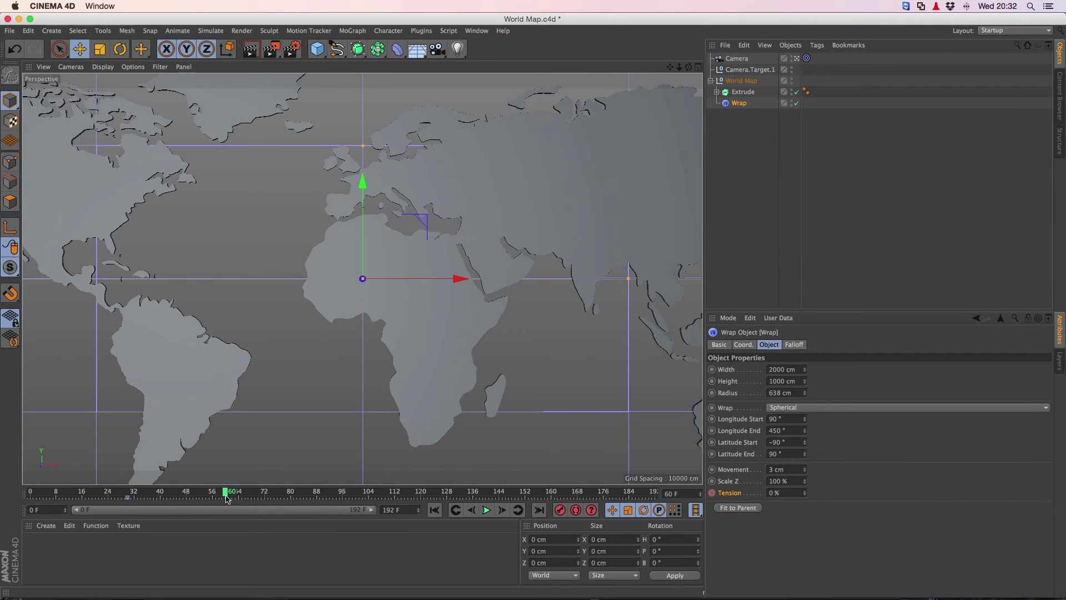
left_click_drag(805, 494, 806, 461)
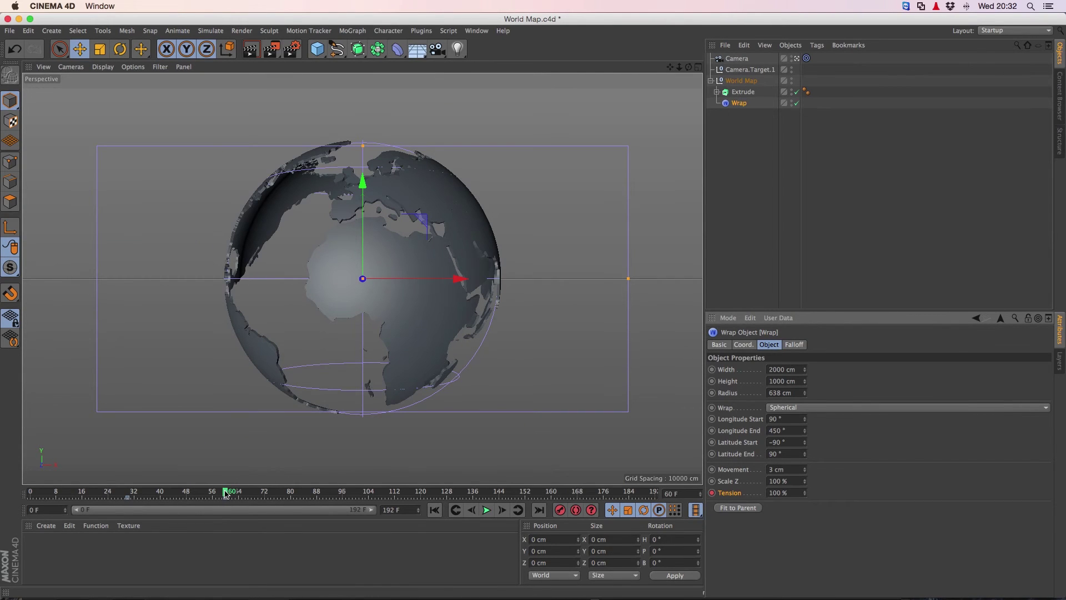
Step: Keyframe the World Map's heading rotation at 0° on frame 55
left_click_drag(226, 493, 210, 493)
left_click(738, 81)
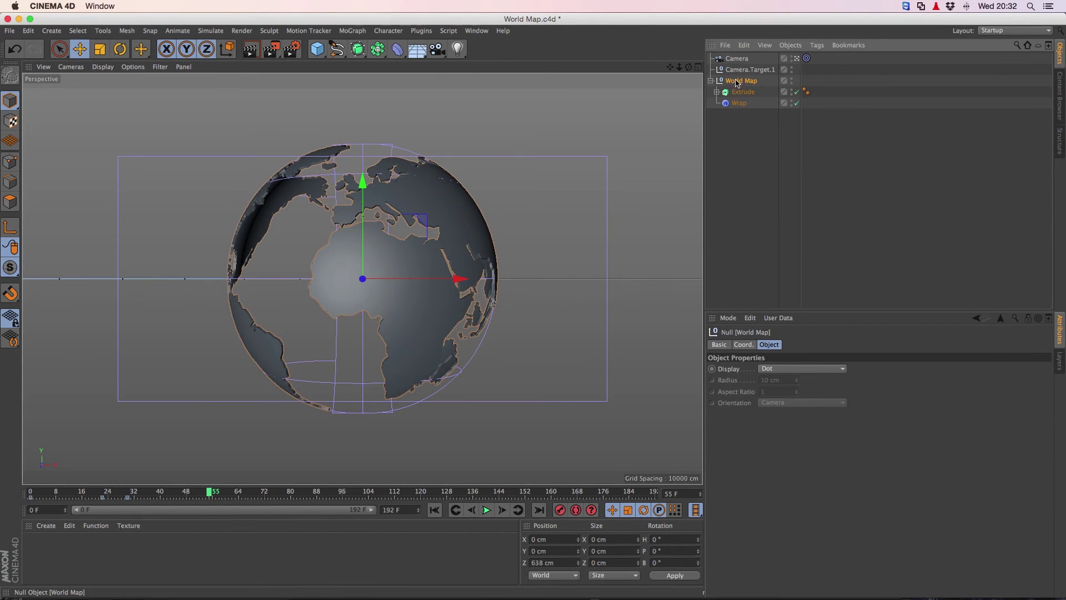
left_click(746, 346)
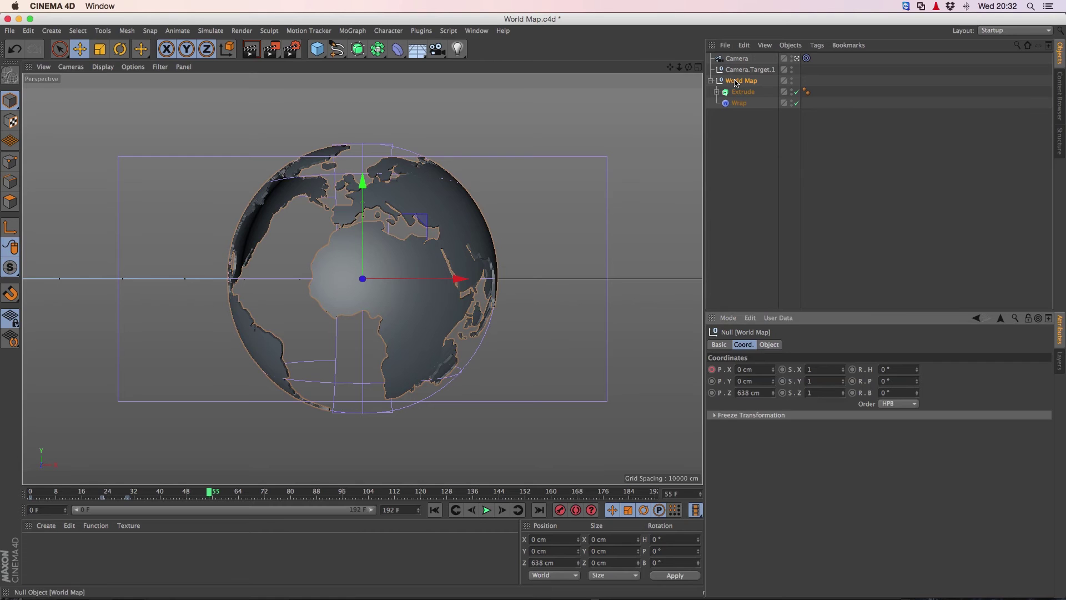
left_click(852, 369)
Step: Keyframe the World Map's heading rotation at 720° on frame 120 and preview the spin
left_click_drag(210, 494, 390, 496)
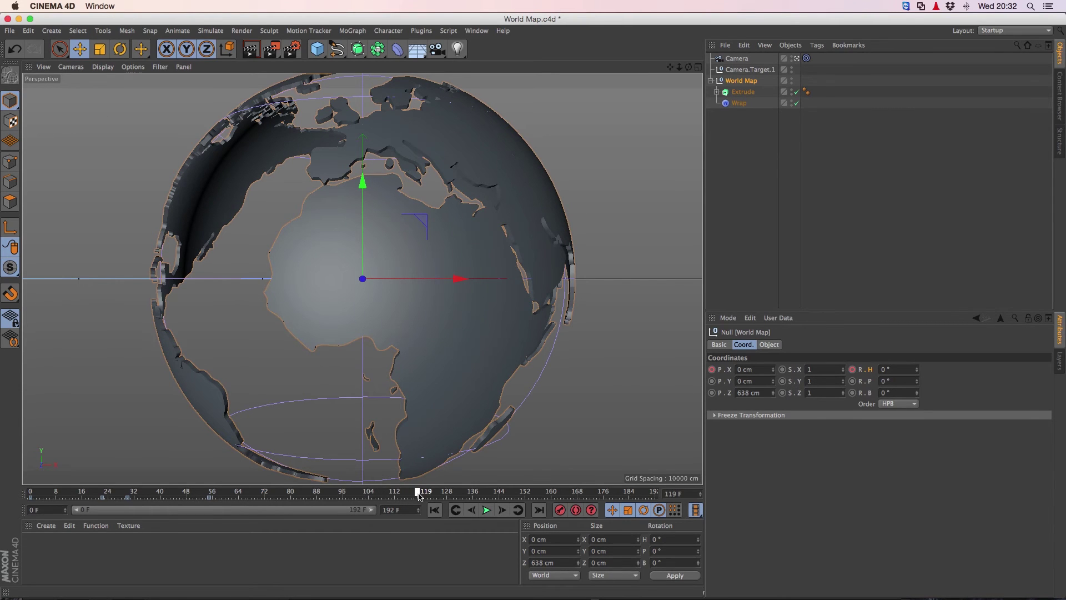
left_click_drag(421, 495, 421, 496)
mouse_move(917, 371)
left_mouse_down()
mouse_move(899, 371)
mouse_move(972, 371)
mouse_move(908, 370)
left_mouse_up()
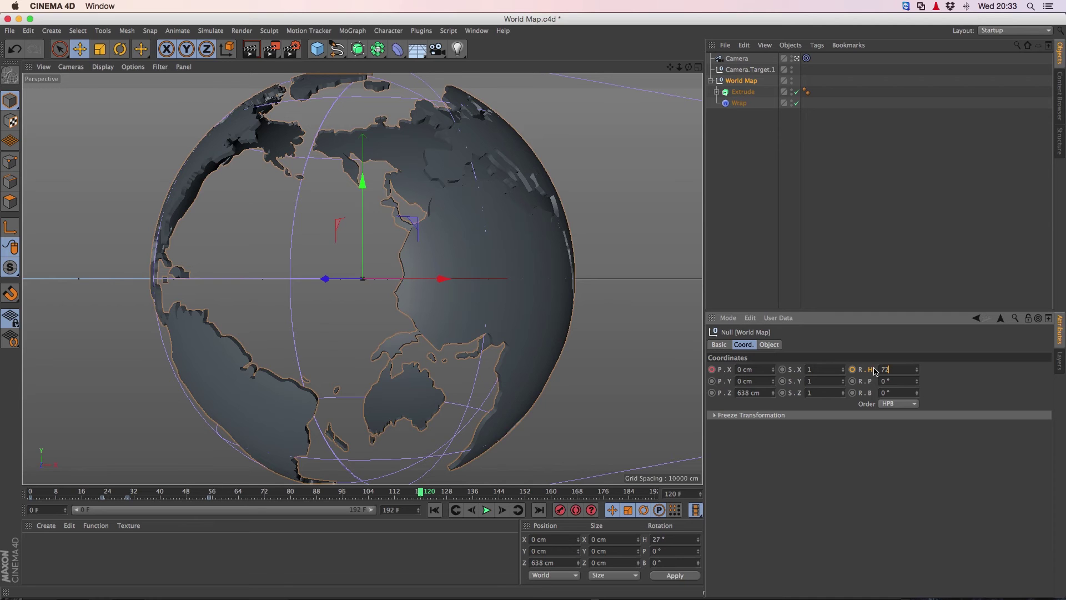
key("Return")
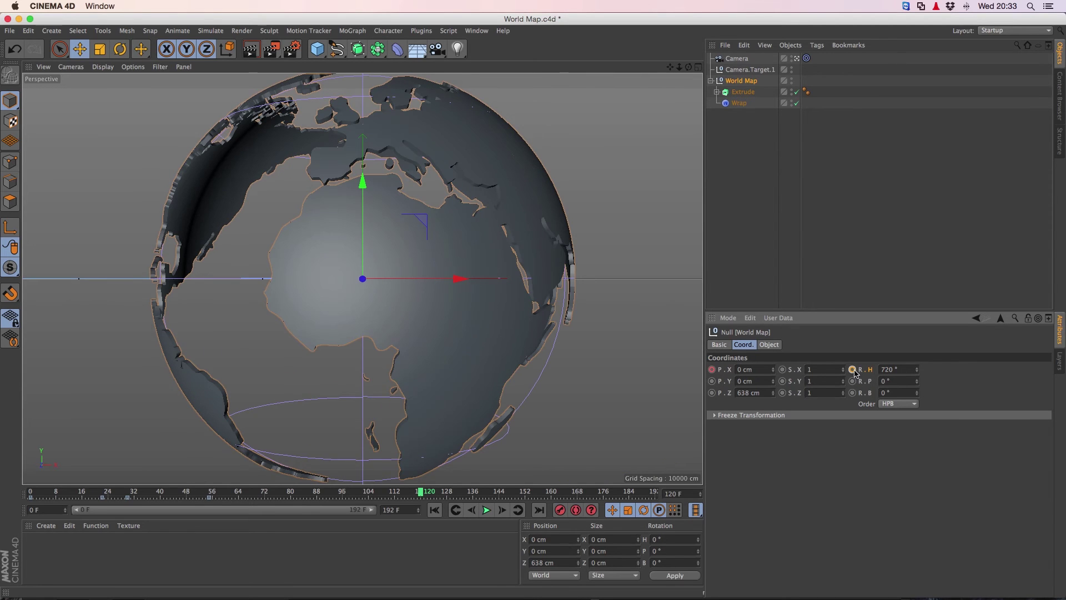
left_click(853, 370)
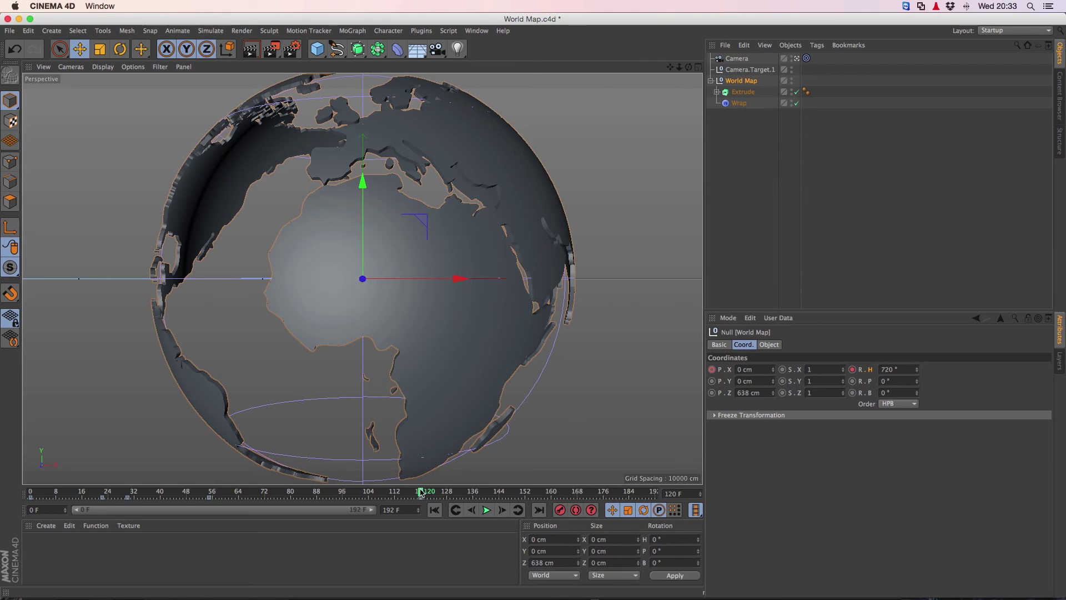
mouse_move(422, 492)
left_mouse_down()
mouse_move(303, 492)
mouse_move(422, 491)
left_mouse_up()
left_click_drag(448, 493, 369, 492)
Step: Keyframe the Camera's Z position at -1500 cm on frame 110 to hold the close view
left_click(736, 59)
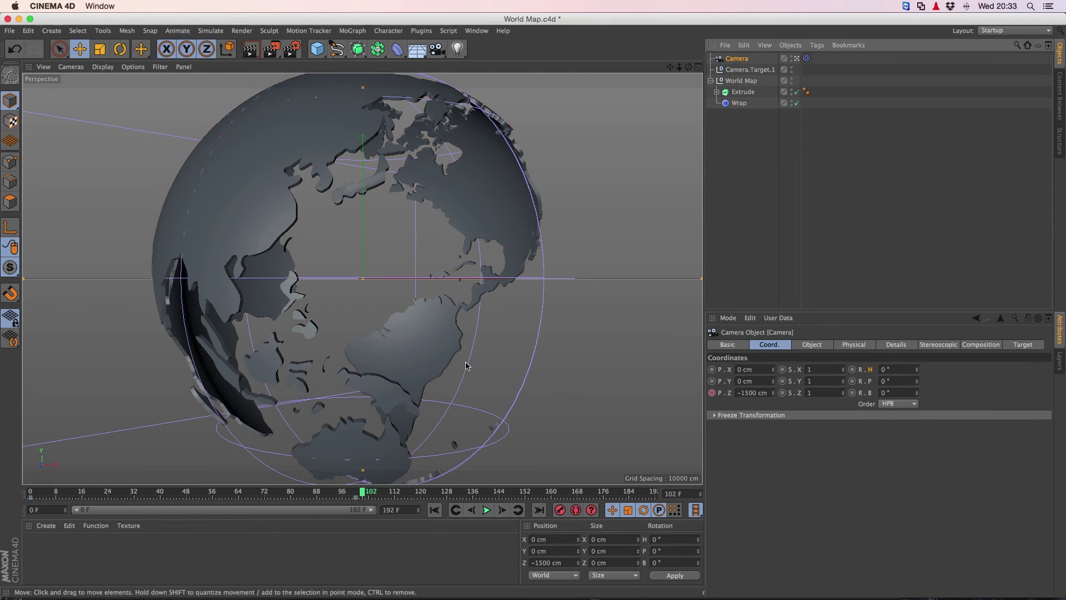
mouse_move(369, 492)
left_mouse_down()
mouse_move(559, 496)
mouse_move(388, 496)
left_mouse_up()
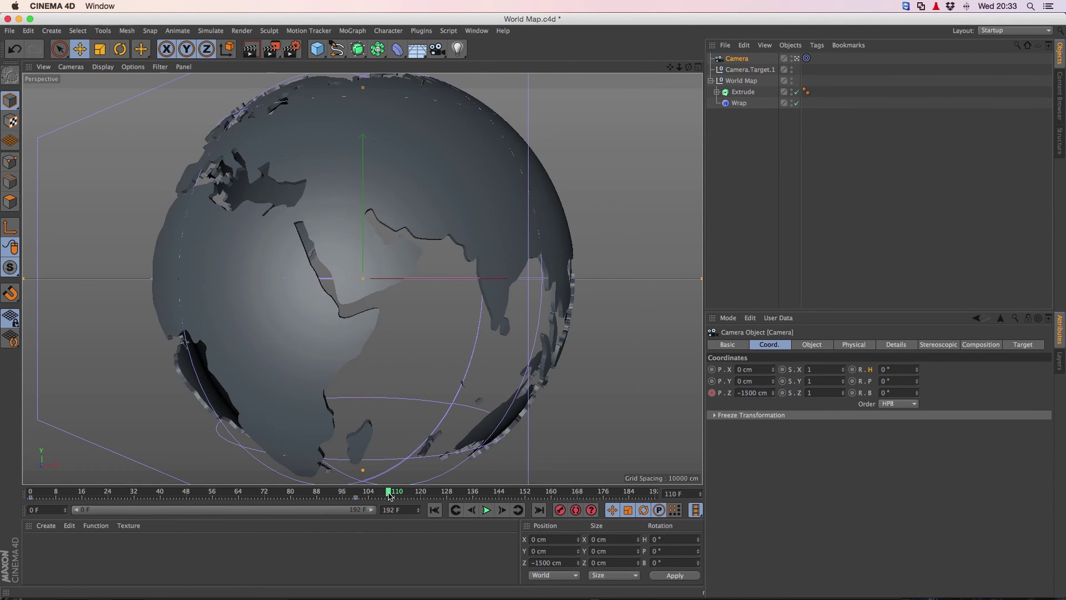
left_click(712, 392)
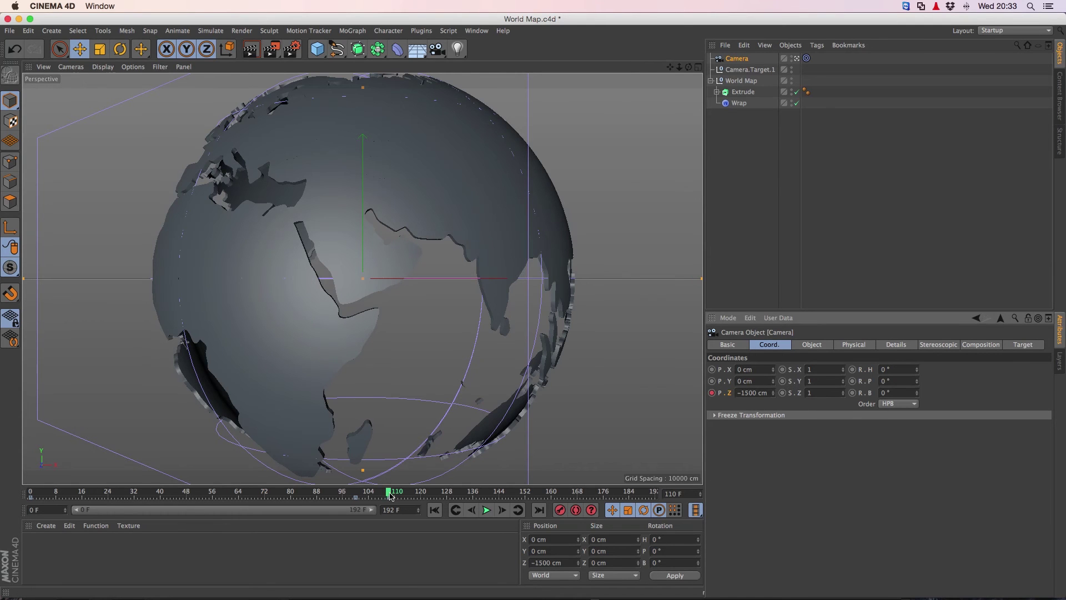
Step: Keyframe the Camera's Z position at -4500 cm on frame 160 to pull the view back out
left_click_drag(390, 495, 431, 496)
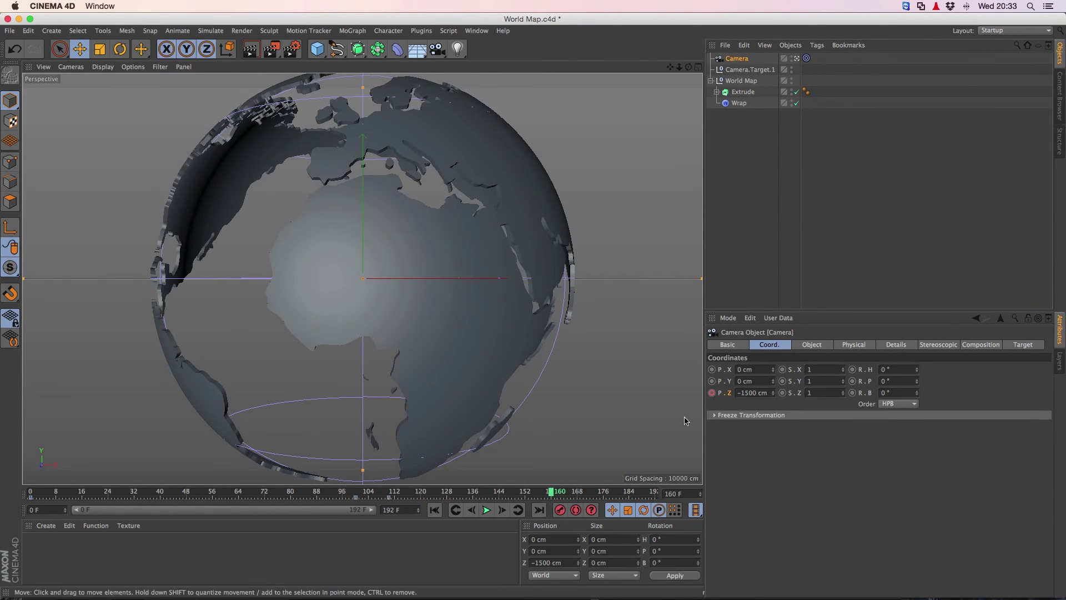
left_click(746, 392)
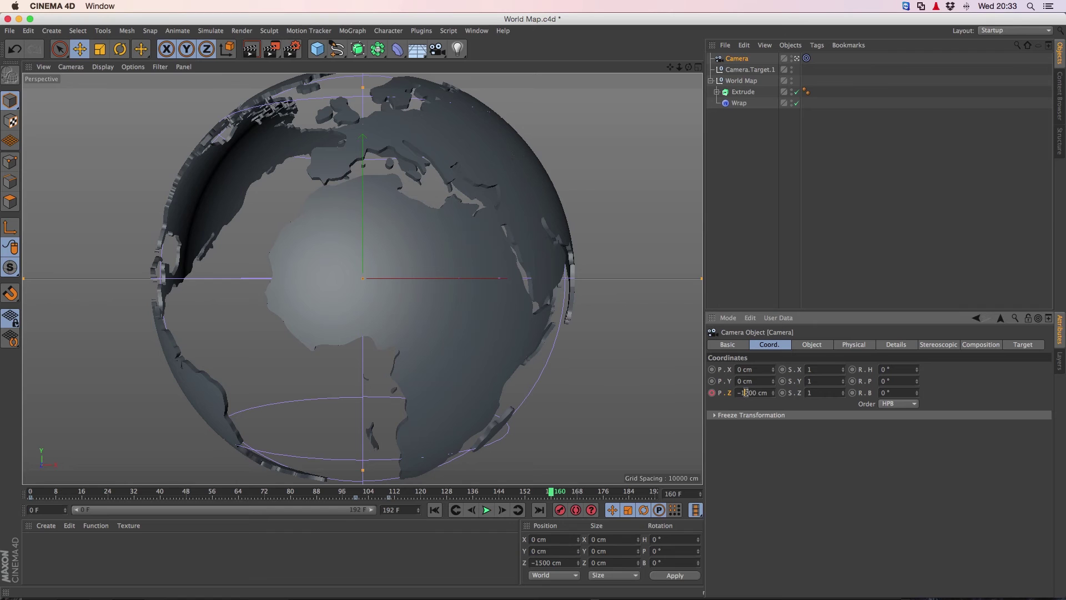
key("BackSpace")
type("4")
key("Return")
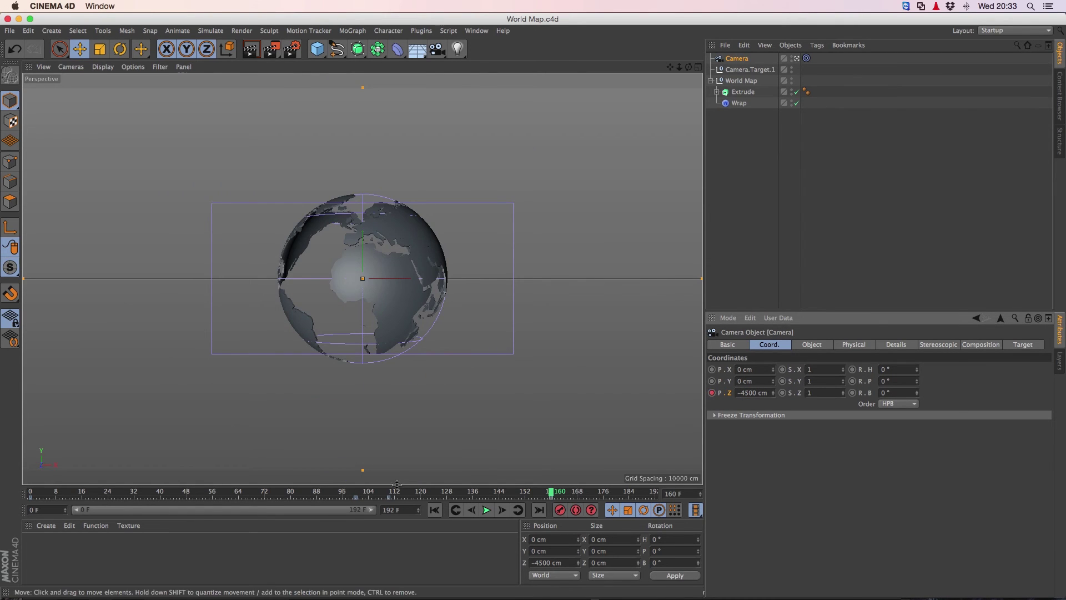
Step: Keyframe the Wrap's Tension at 100 % on frame 113 and 0 % on frame 158, and preview the unwrapping
mouse_move(397, 492)
left_mouse_down()
mouse_move(374, 492)
mouse_move(488, 493)
mouse_move(390, 493)
mouse_move(399, 494)
left_mouse_up()
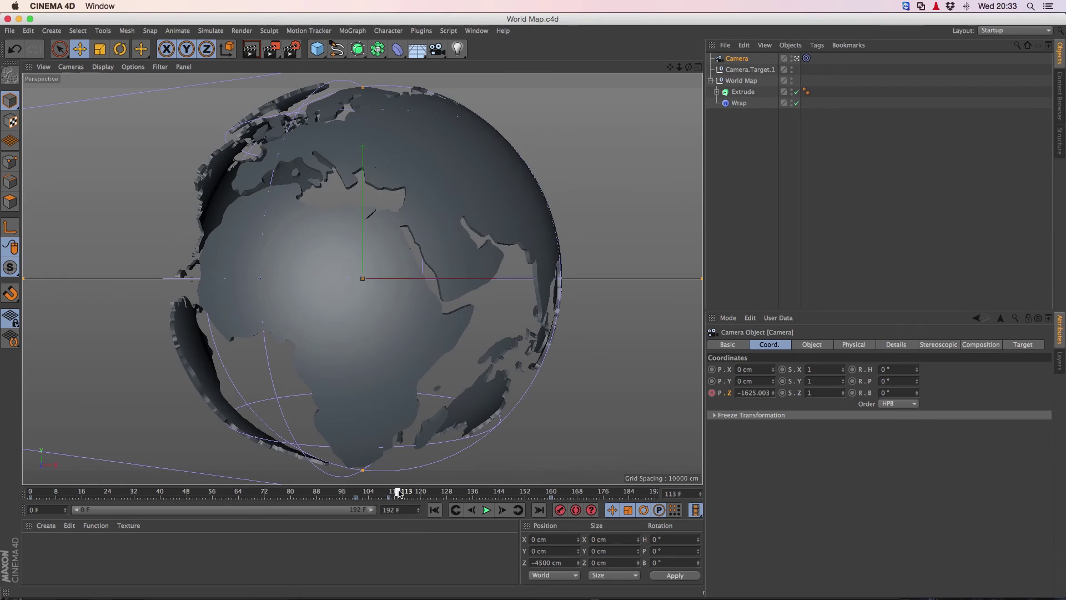
left_click(736, 104)
left_click(771, 345)
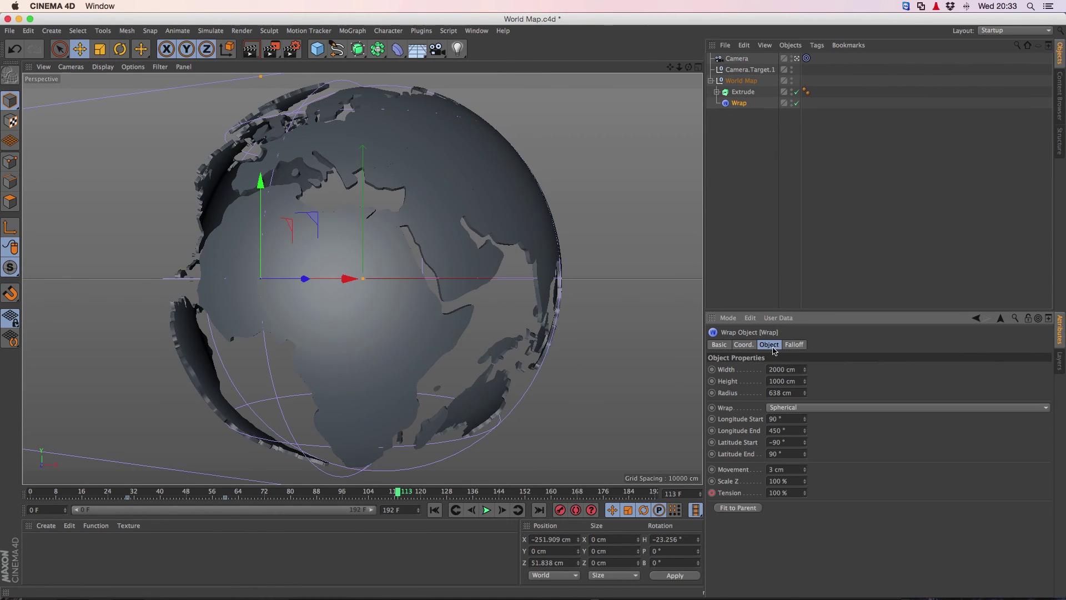
left_click_drag(473, 495, 546, 495)
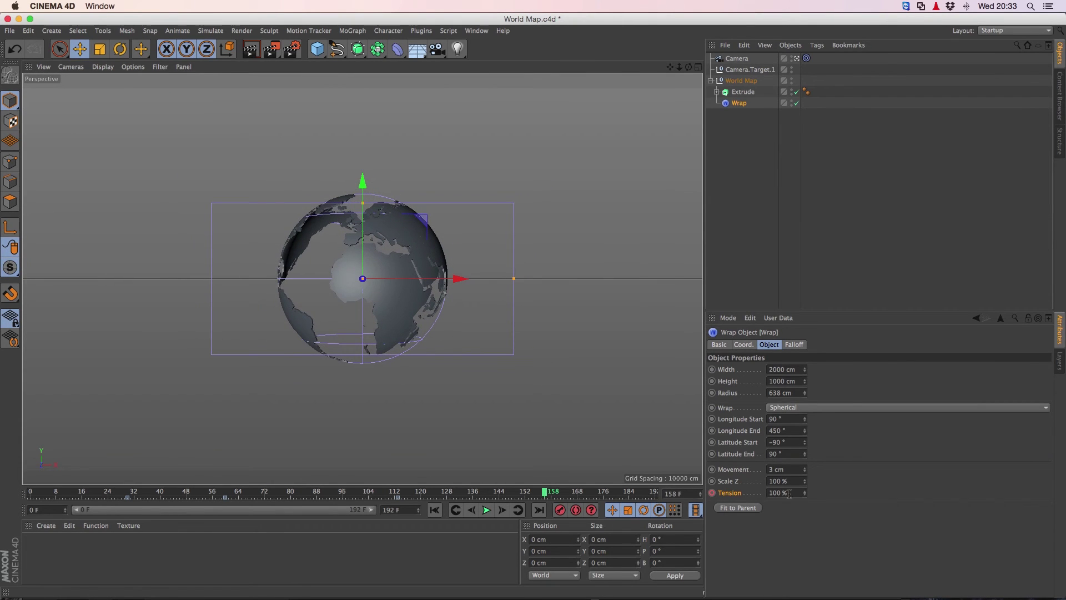
left_click_drag(805, 494, 761, 495)
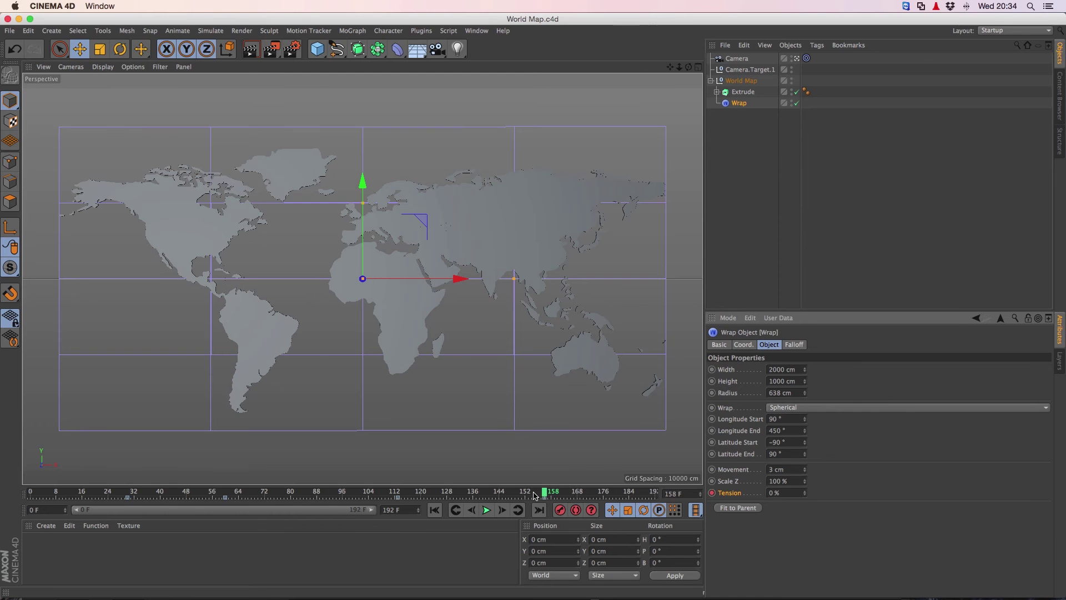
left_click_drag(534, 495, 456, 493)
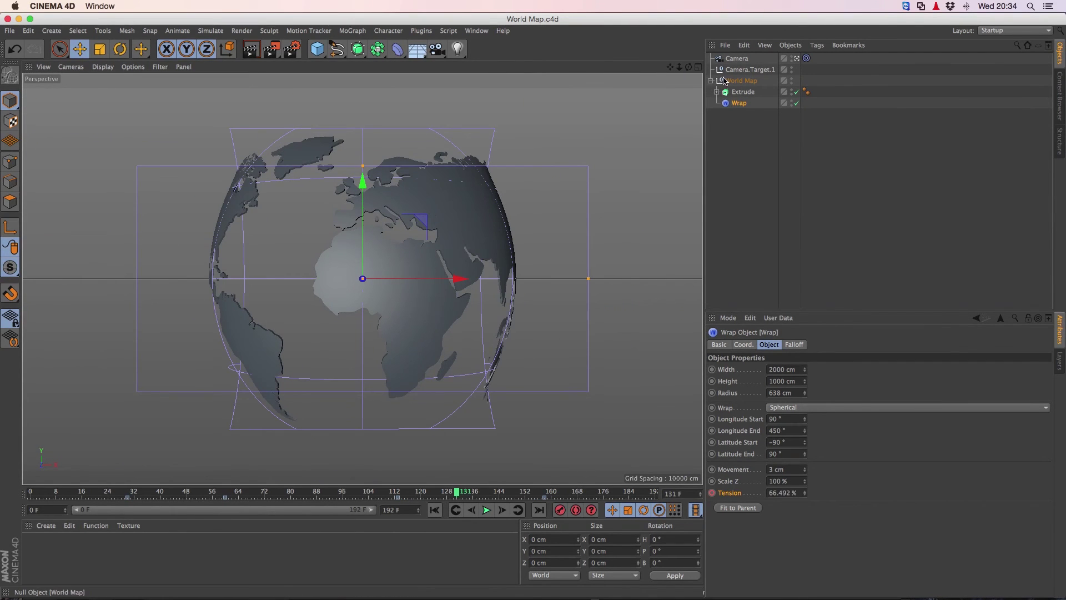
Step: Move the camera target back behind the map to about Z 1232 cm, return to the camera view and save the project
left_click(744, 70)
left_click(743, 344)
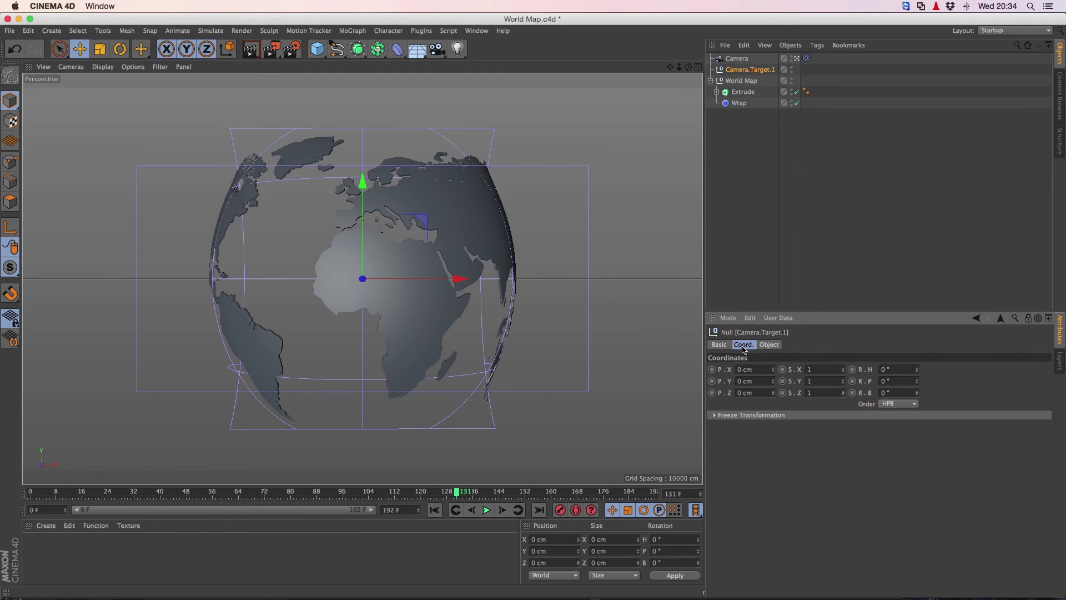
left_click(797, 58)
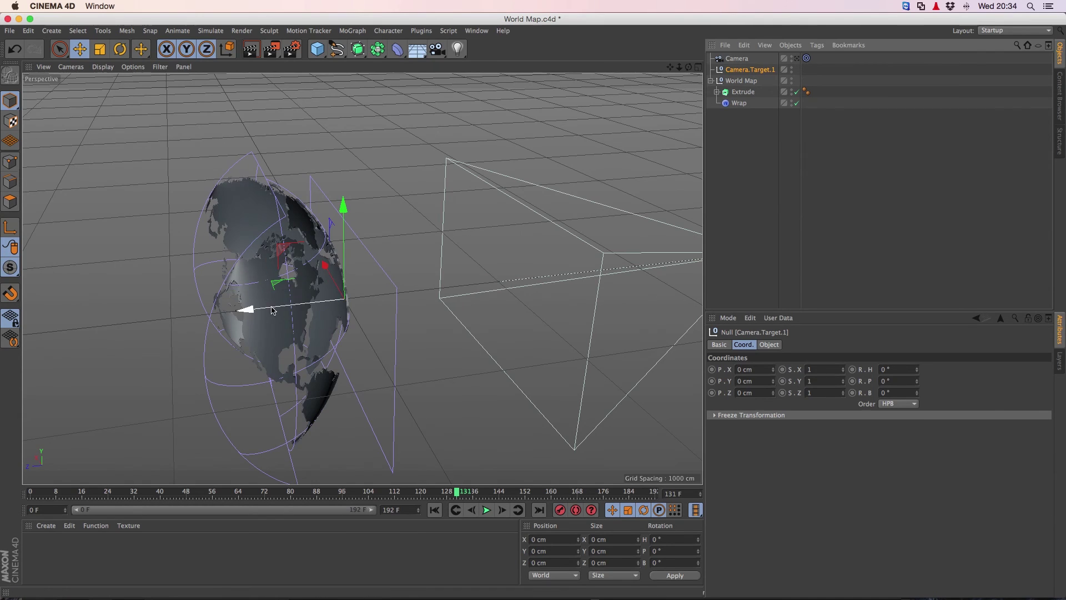
left_click_drag(247, 309, 47, 316)
key("super+s")
left_click(797, 58)
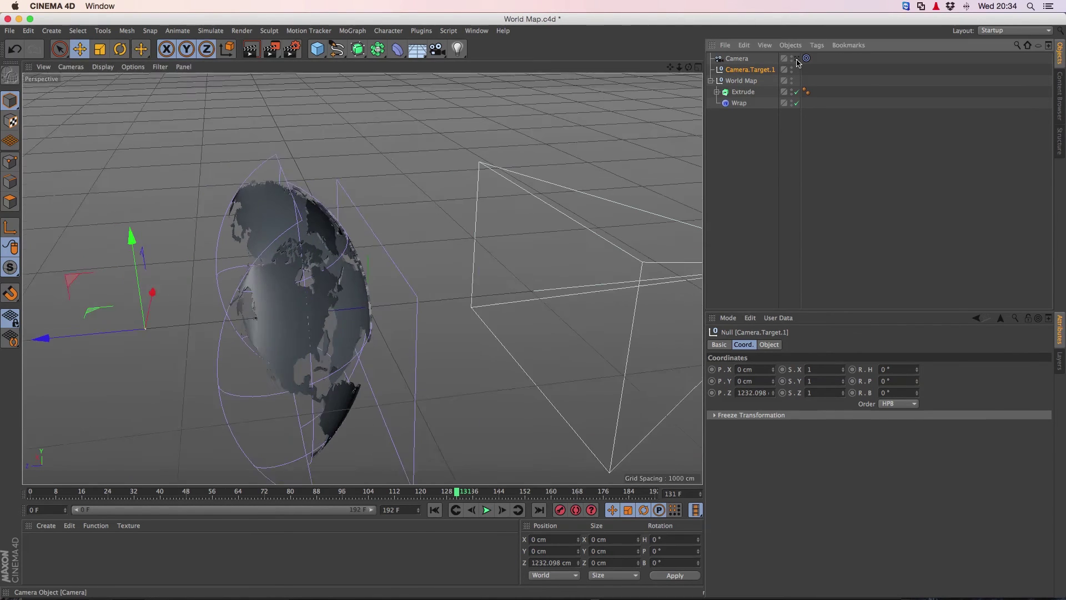
key("super+s")
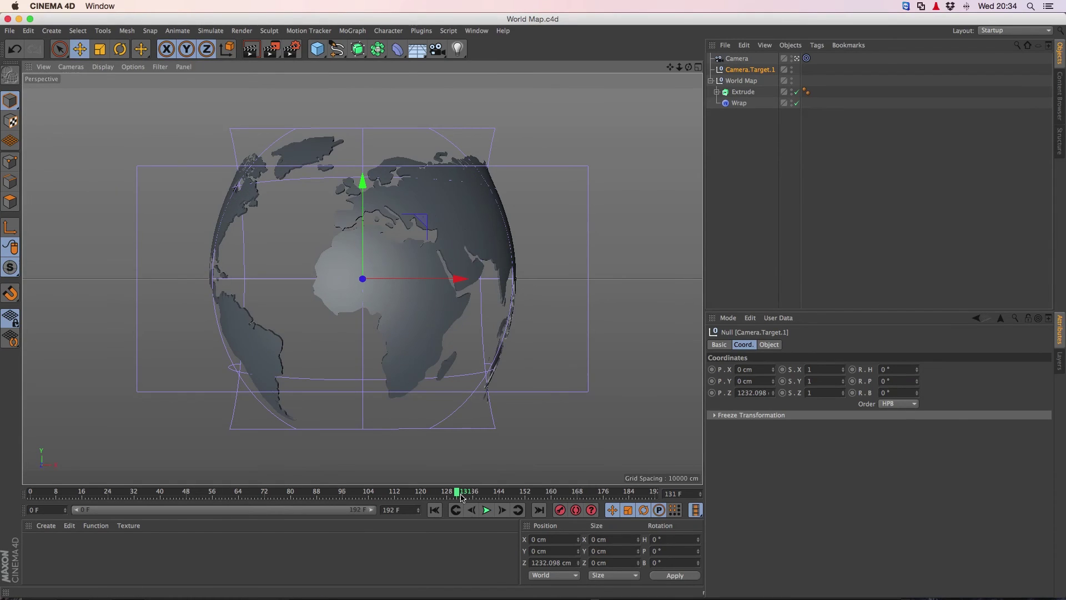
Step: Preview the end of the animation and shift the Camera's -4500 cm pull-back keyframe from frame 160 to frame 173
left_click(481, 492)
left_click_drag(481, 492, 593, 498)
left_click(737, 59)
left_click_drag(526, 492, 601, 494)
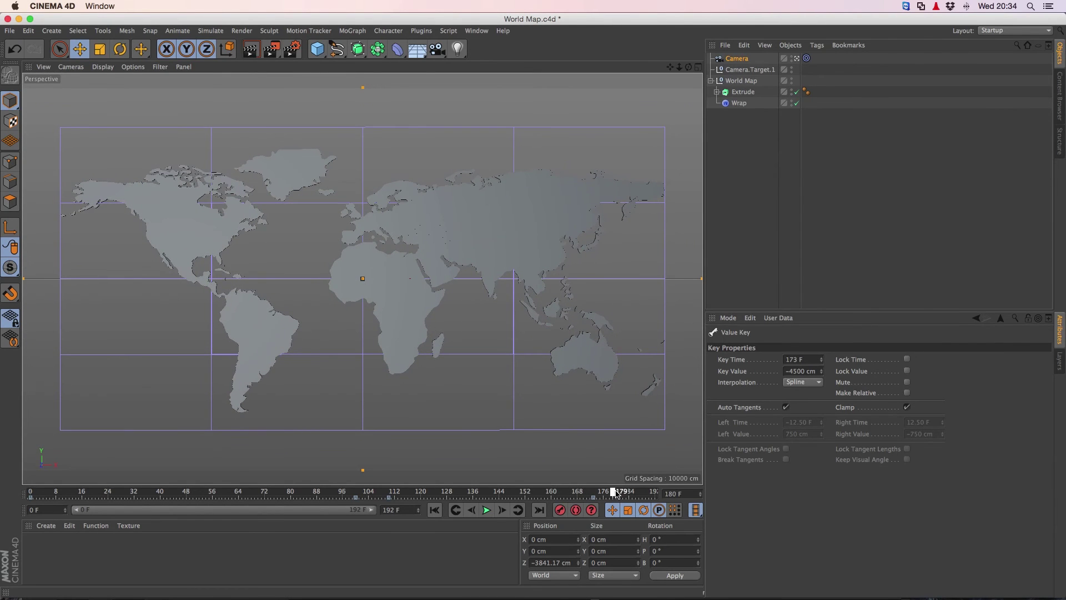
Step: Keyframe the Camera's Z position at 100 cm on frame 192 and preview the final push through the map
left_click(654, 493)
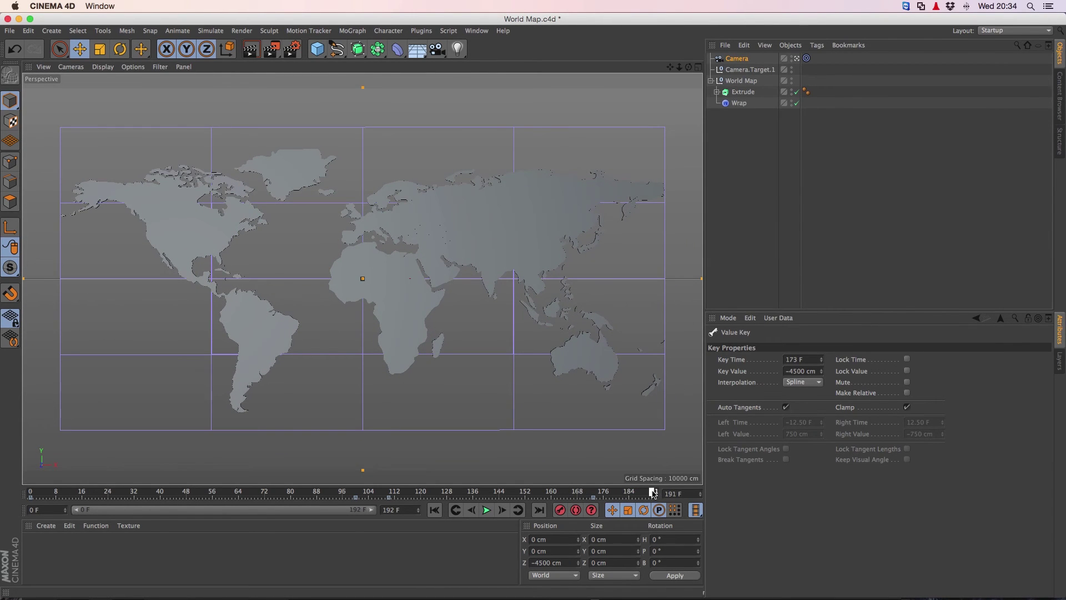
left_click(741, 60)
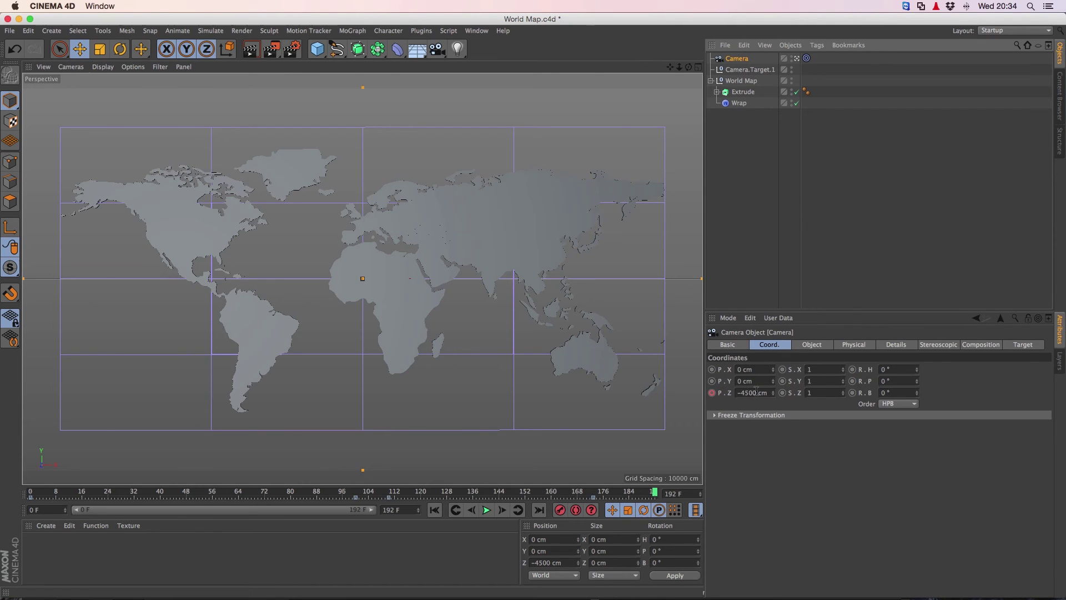
left_click_drag(757, 391, 718, 391)
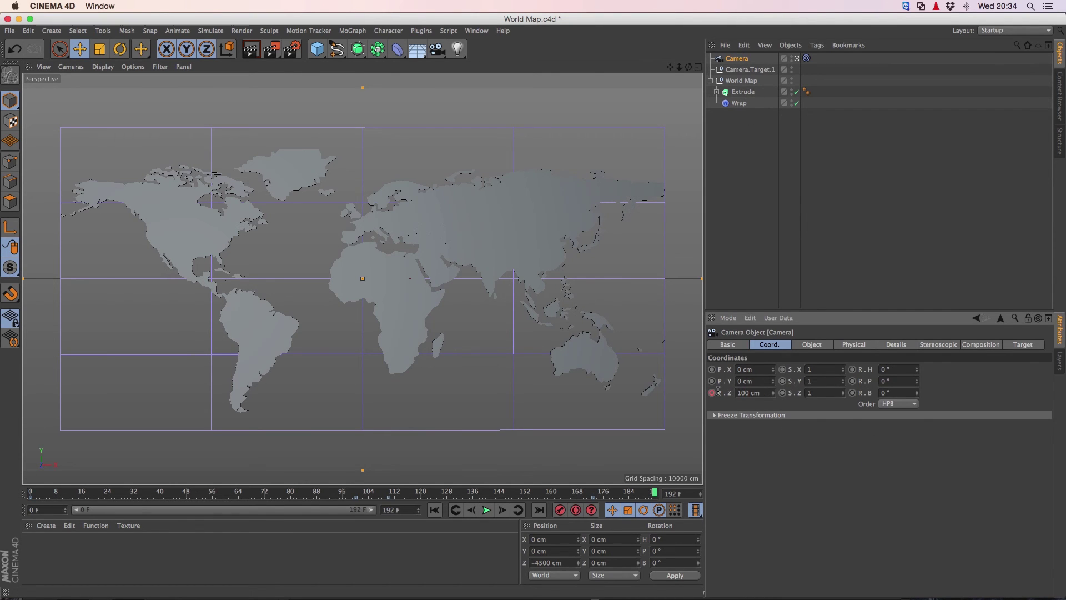
type("100")
key("Tab")
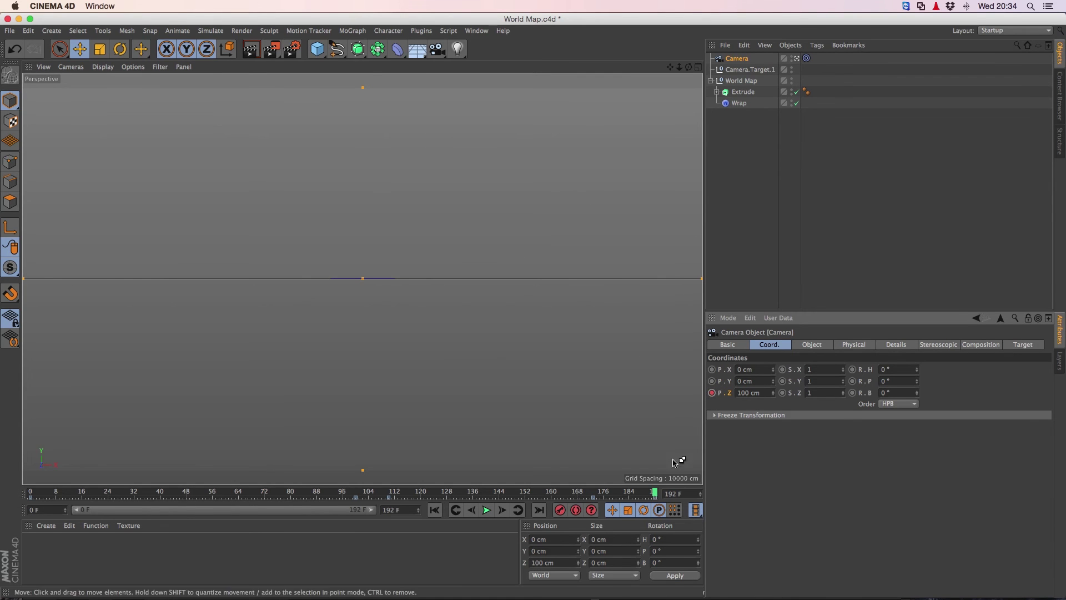
left_click_drag(654, 493, 530, 494)
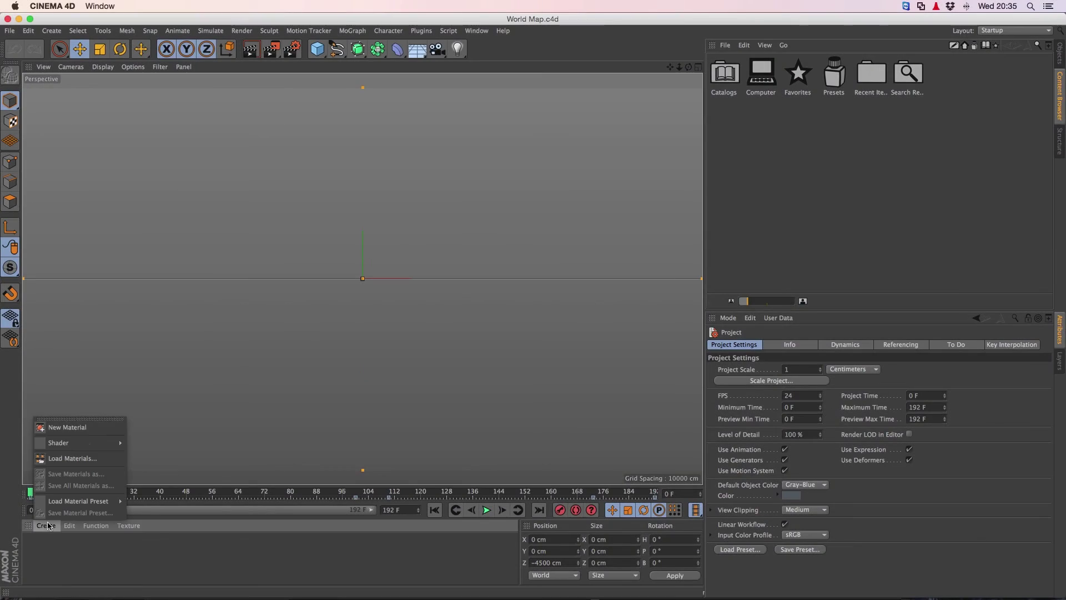
Step: Create a new material with only the Luminance channel enabled in white, turning off Color and Reflectance
left_click(69, 426)
double_click(35, 550)
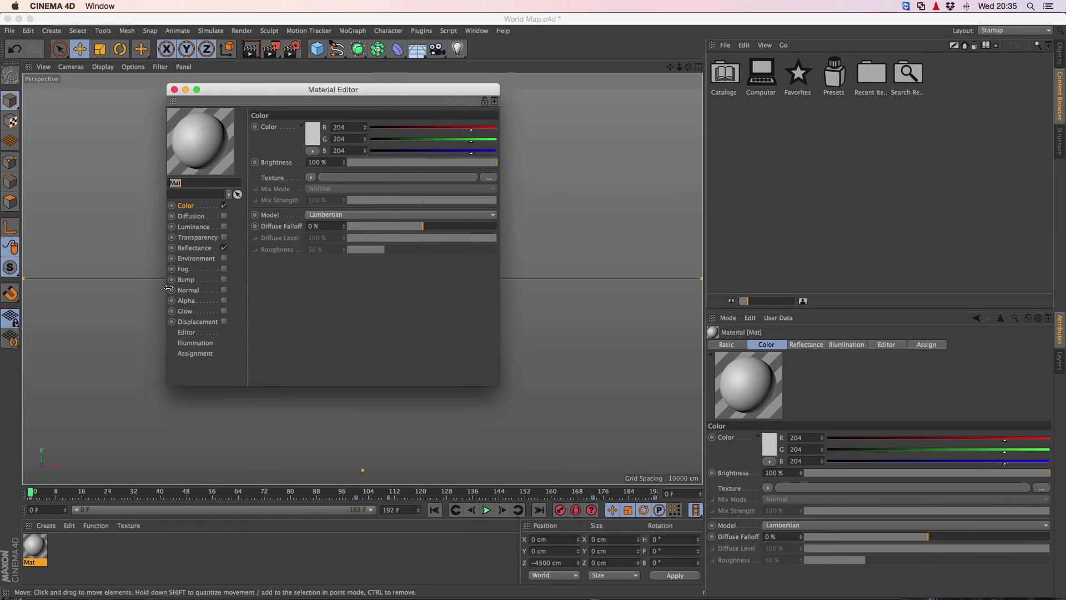
left_click(224, 227)
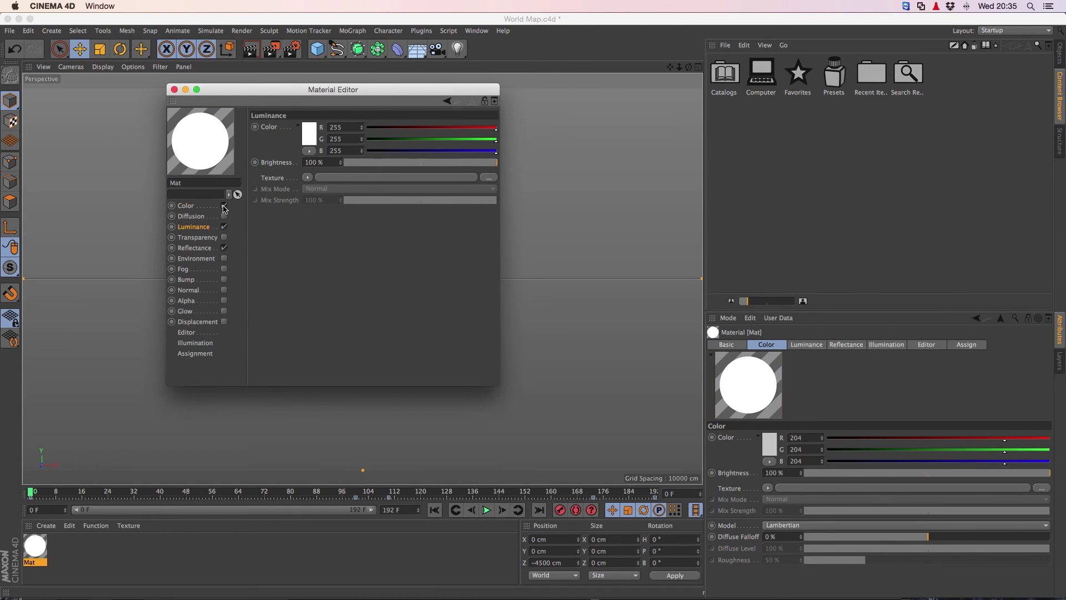
left_click(223, 248)
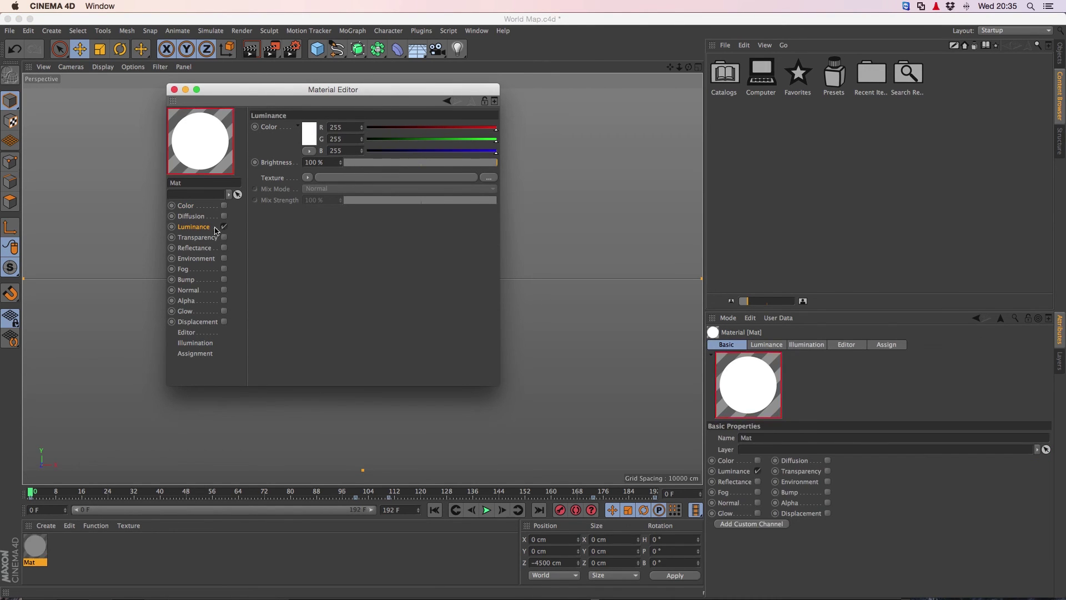
left_click(174, 89)
Step: Add a Background object to the scene and rename the white luminance material BG
left_click_drag(417, 49, 451, 143)
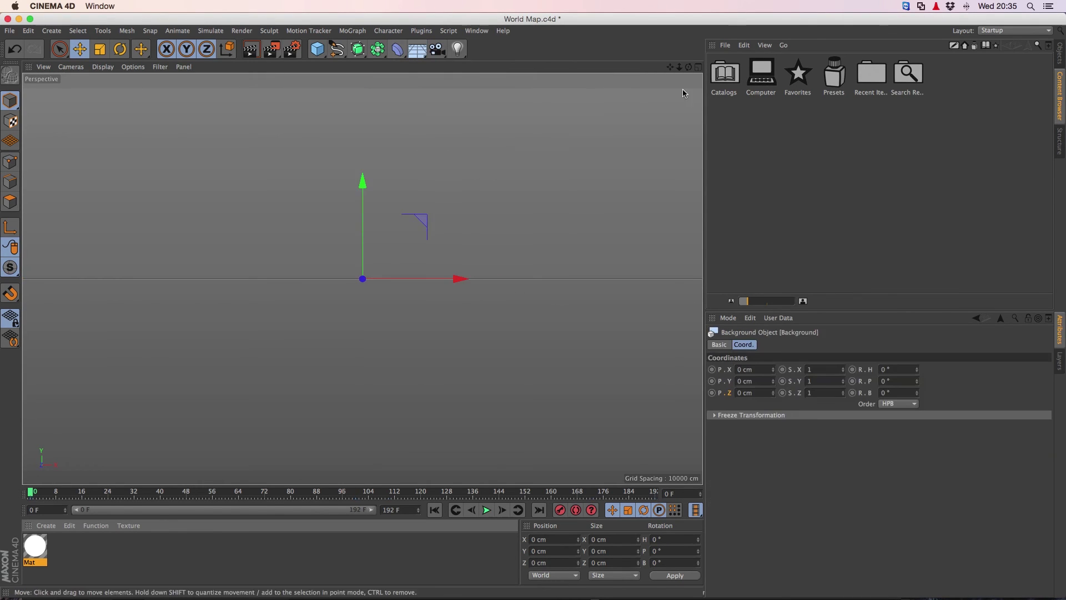
left_click(1061, 58)
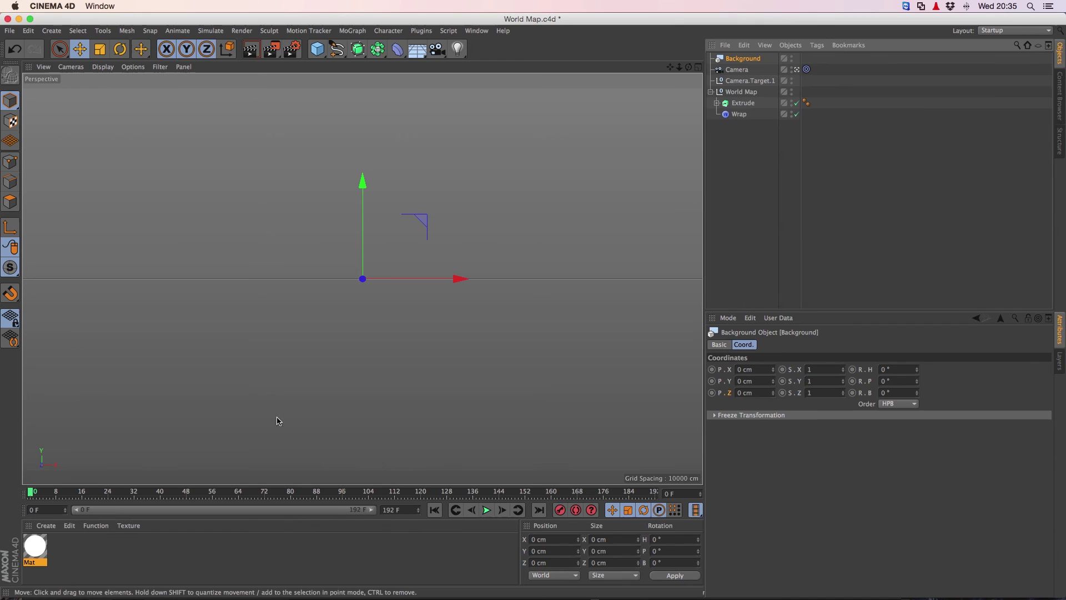
double_click(27, 563)
key("Return")
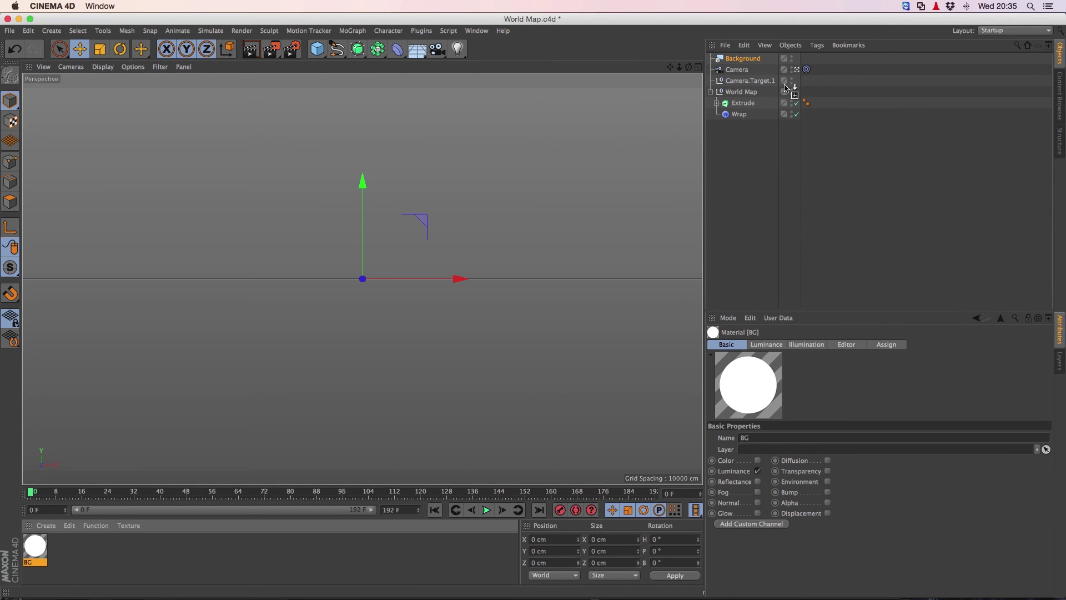
Step: Apply the BG material to the Background, place it below the collapsed World Map group and save the project
left_click_drag(738, 58, 722, 118)
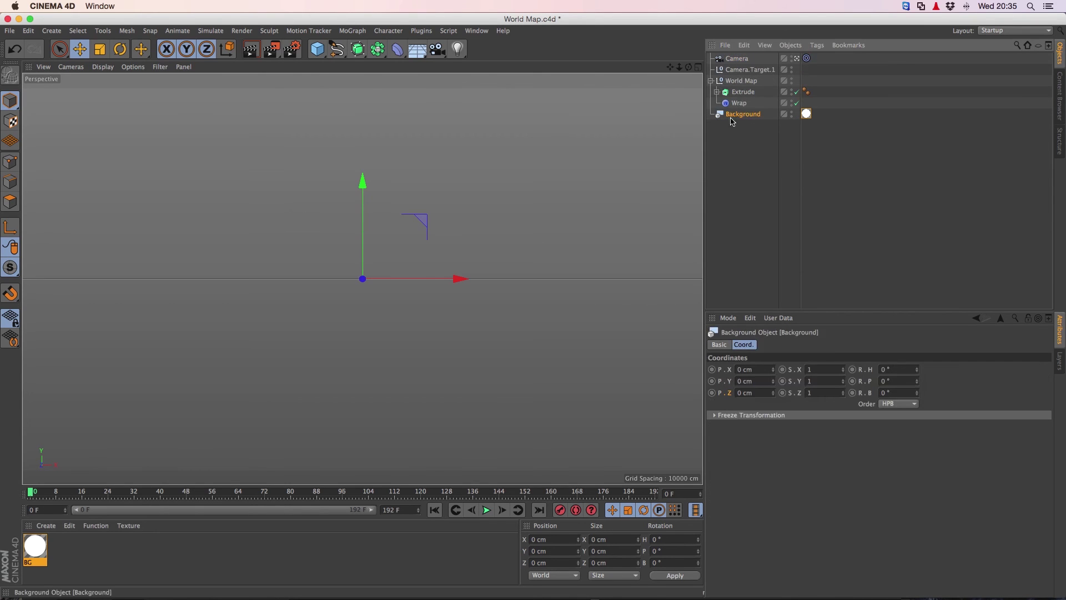
left_click(711, 81)
key("super+s")
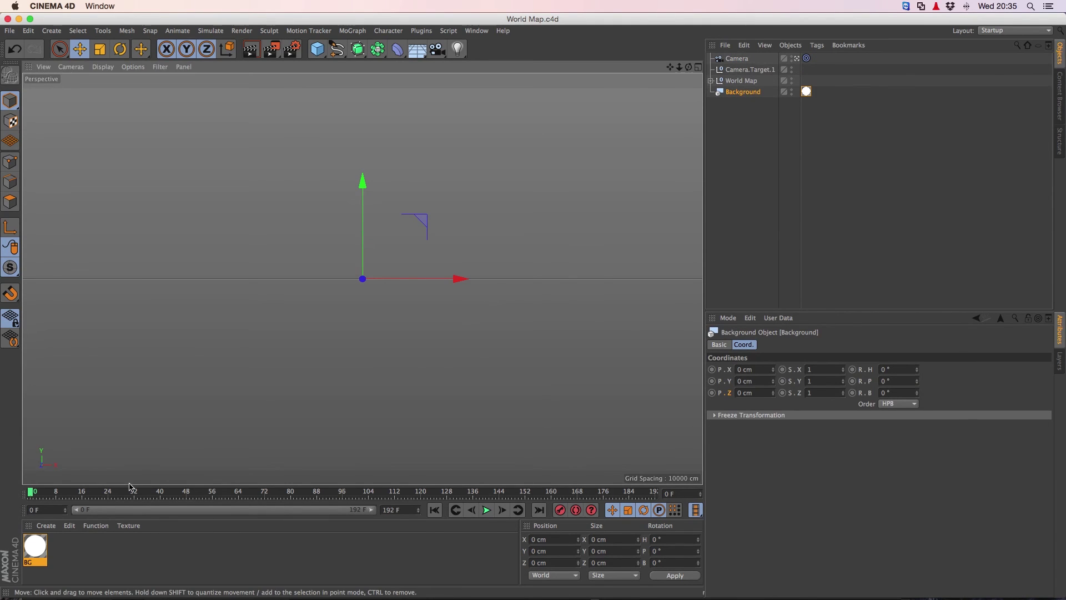
Step: Render the viewport at frame 32 to check the flat map against the white background
left_click(127, 493)
left_click_drag(135, 492, 138, 493)
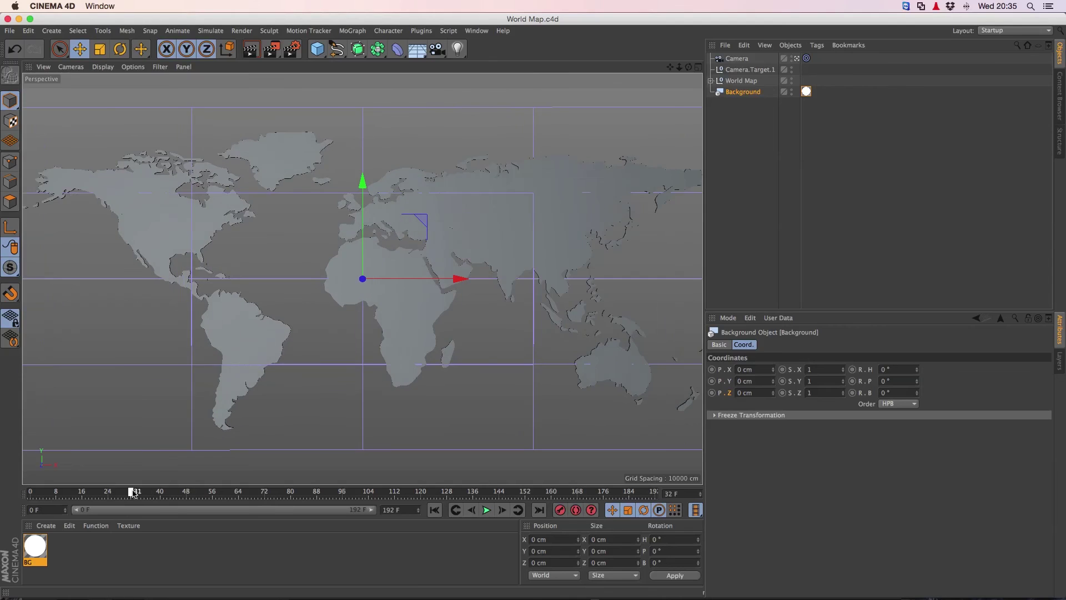
left_click(251, 49)
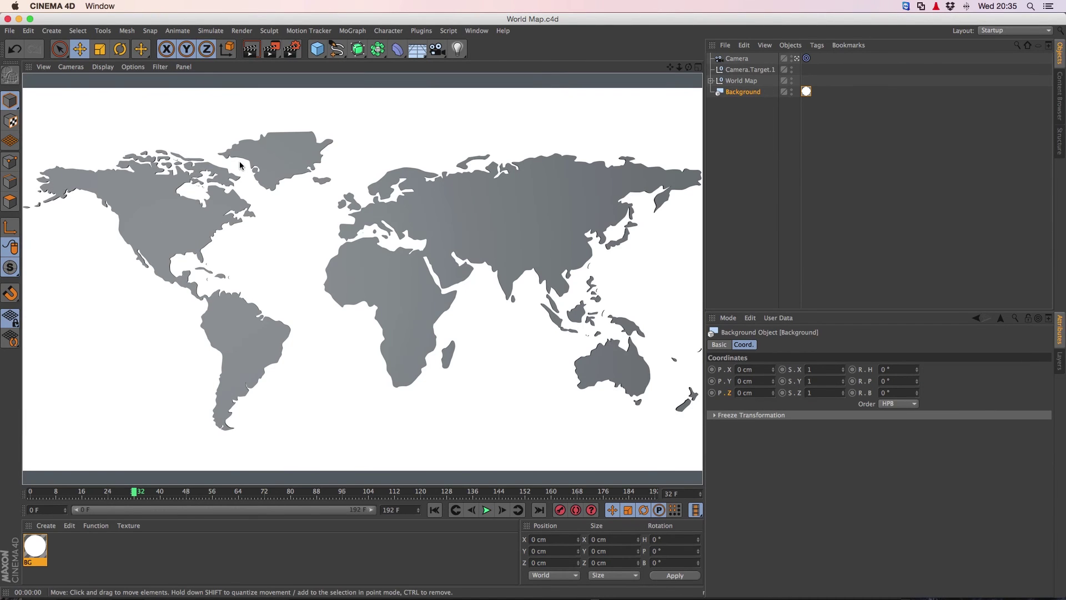
Step: Create a new material and set its Color channel to red with RGB 255, 27, 0
left_click(79, 562)
left_click(53, 529)
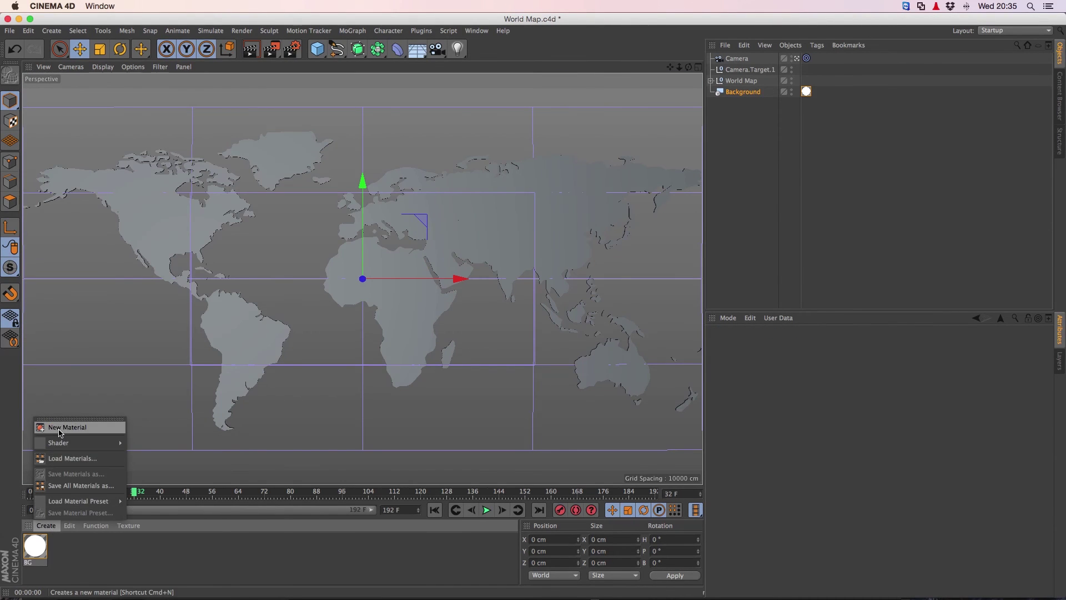
left_click(61, 433)
double_click(33, 555)
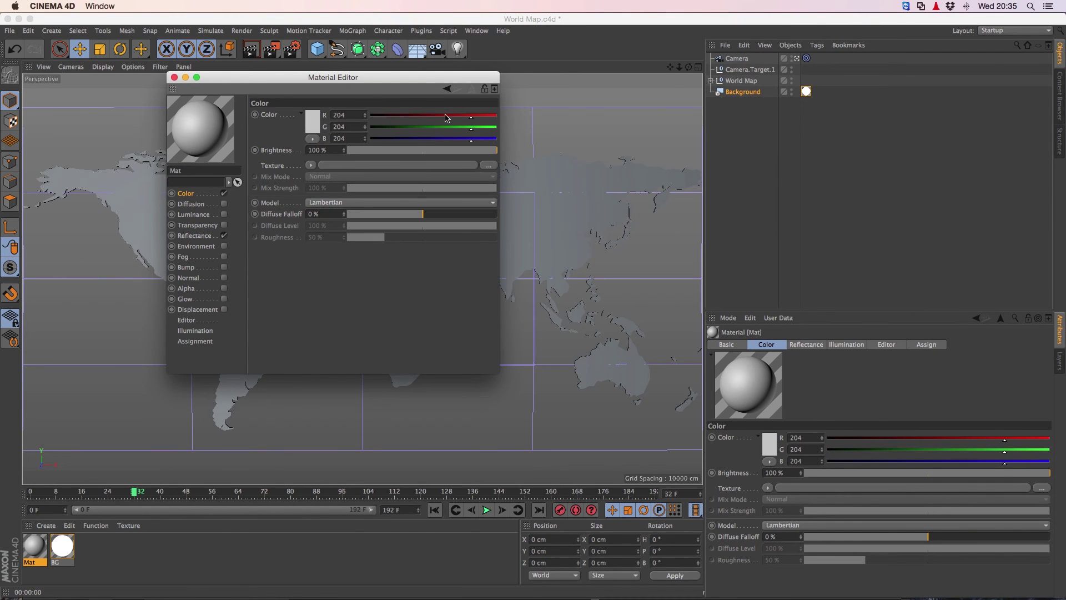
left_click_drag(471, 128, 384, 131)
Step: Enable the material's Luminance channel in red RGB 251, 19, 0 at 30% brightness and turn off Reflectance
left_click(207, 215)
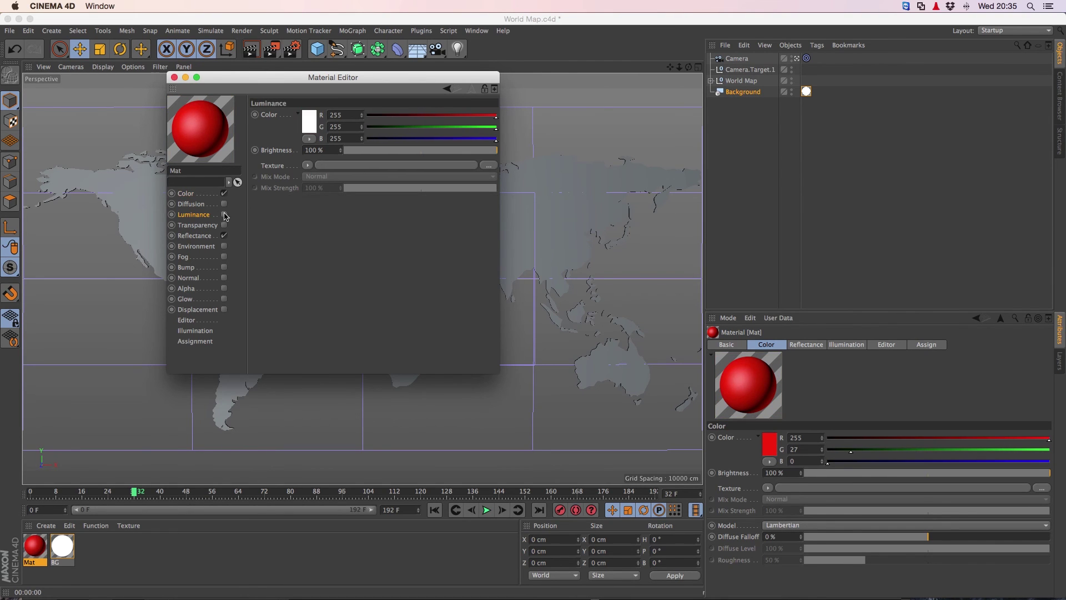
left_click(224, 215)
left_click(458, 117)
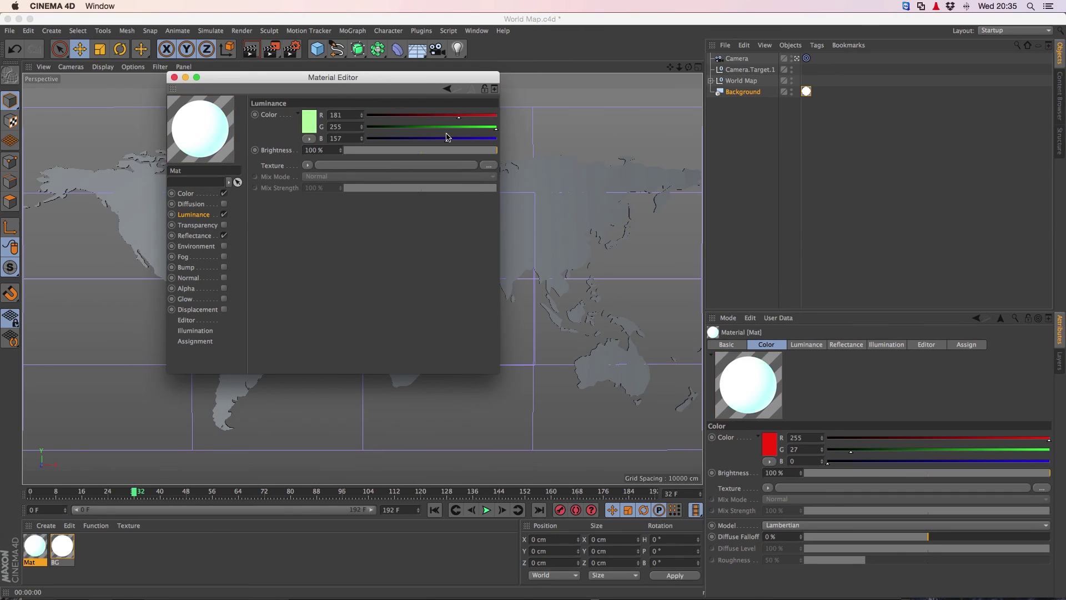
left_click(396, 126)
left_click_drag(396, 139, 364, 141)
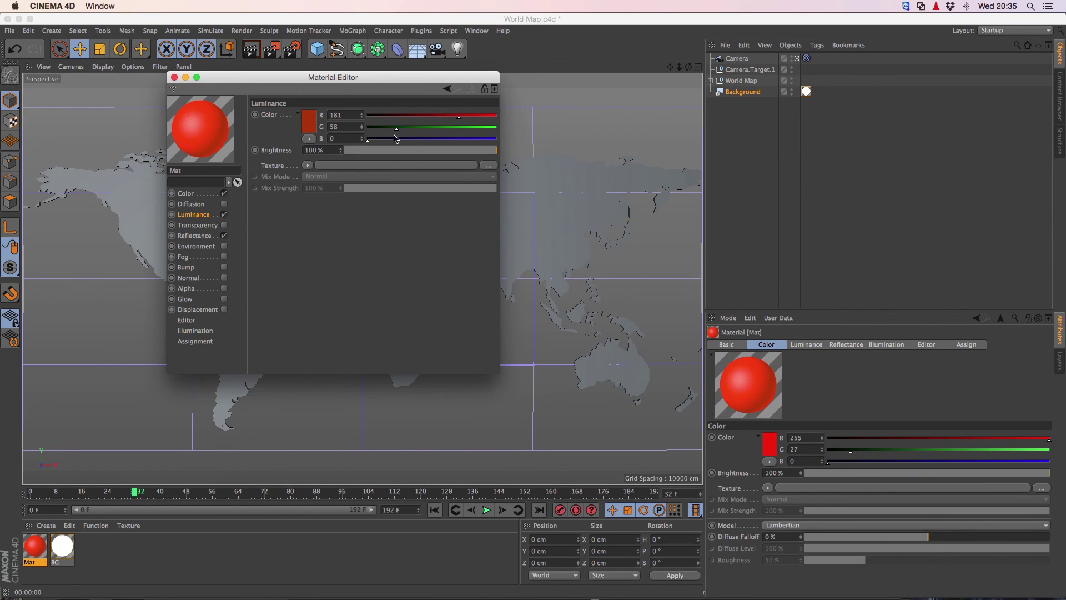
left_click(494, 116)
left_click(376, 128)
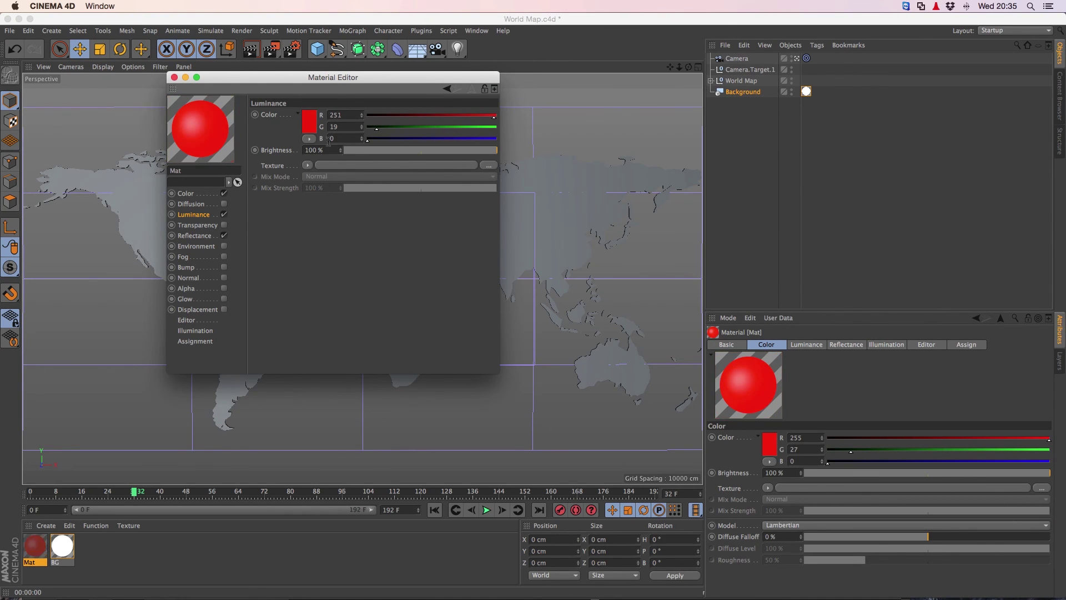
type("30")
key("Return")
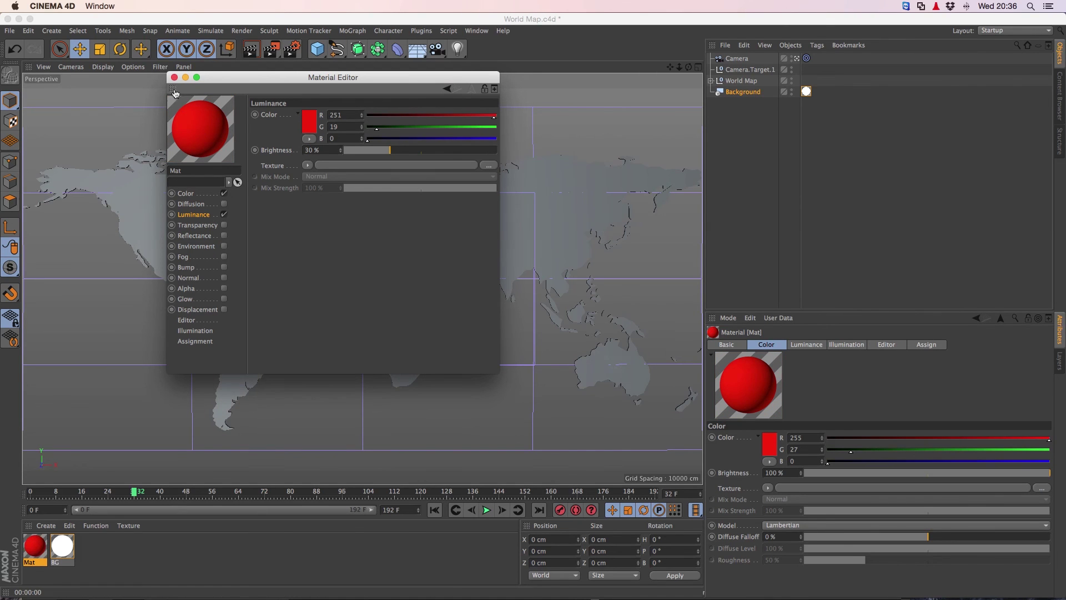
Step: Close the material's editor, apply the red material to the map's continents and save the project
key("super+w")
key("super+s")
left_click_drag(35, 545, 162, 233)
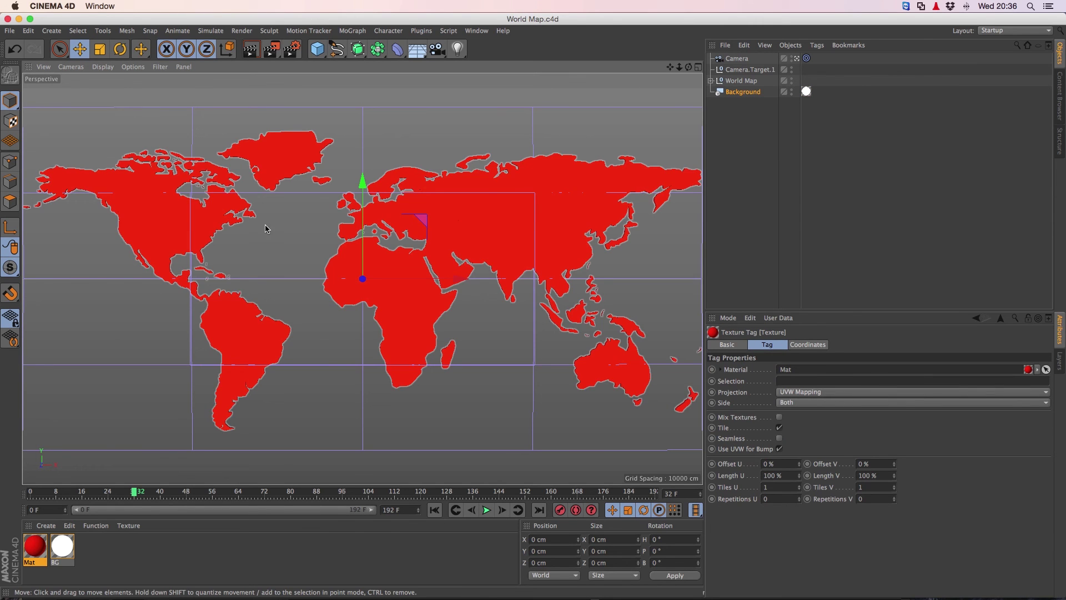
key("super+s")
Step: Add an Infinite Light to the scene and save the project
left_click(458, 49)
key("super+z")
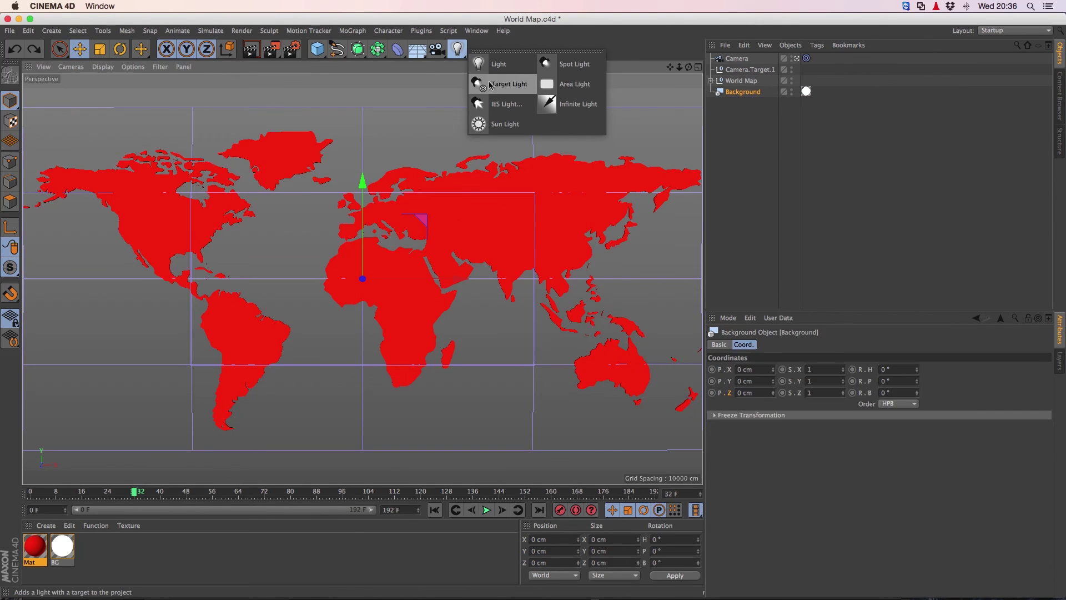
left_click(541, 110)
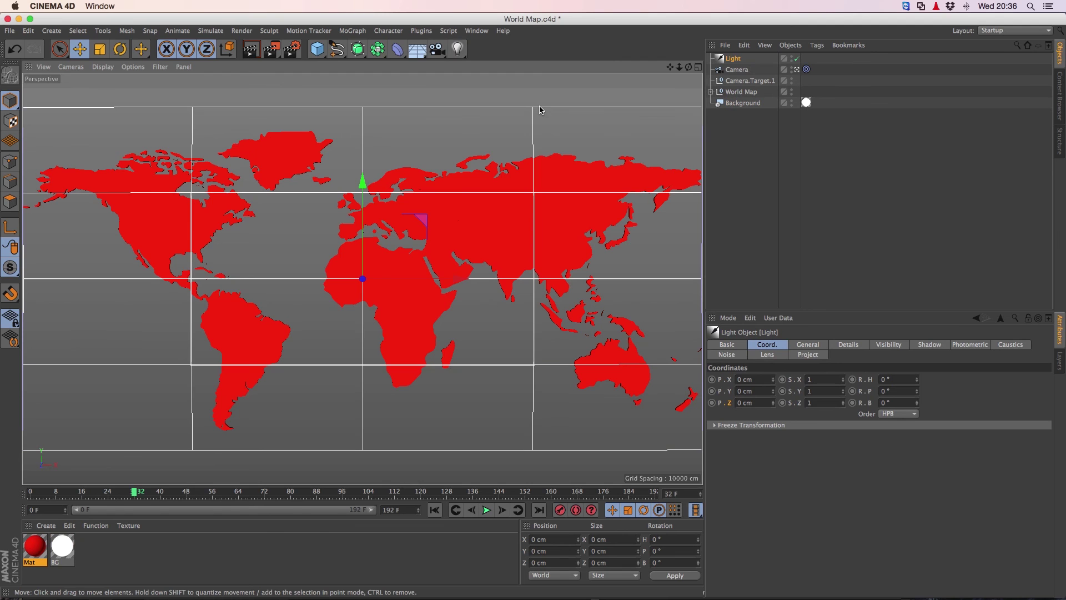
key("super+s")
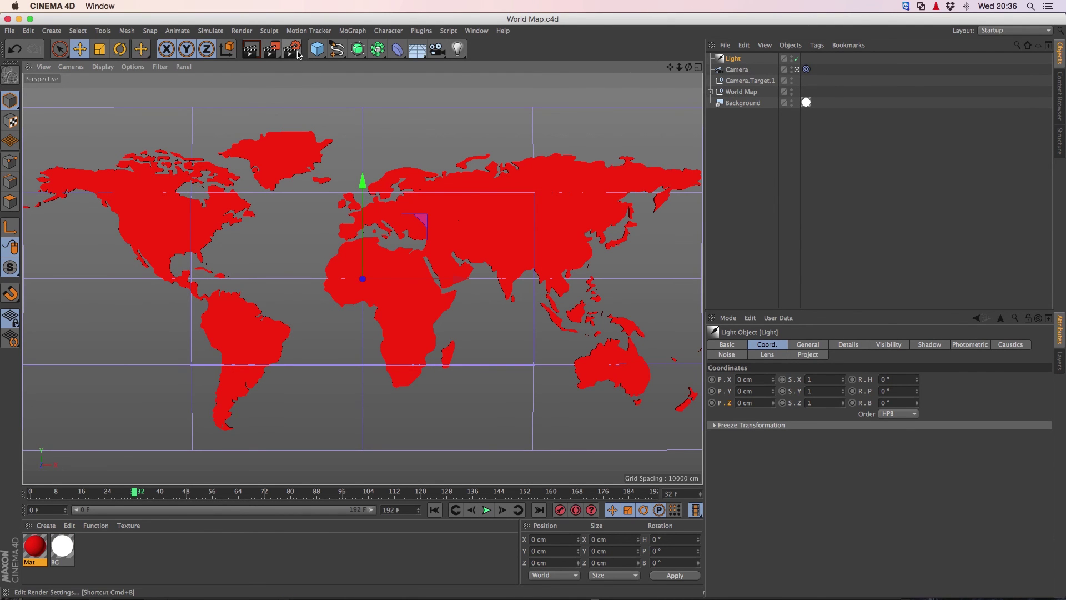
Step: Switch the renderer to Physical in the render settings and open the Physical options
left_click(326, 74)
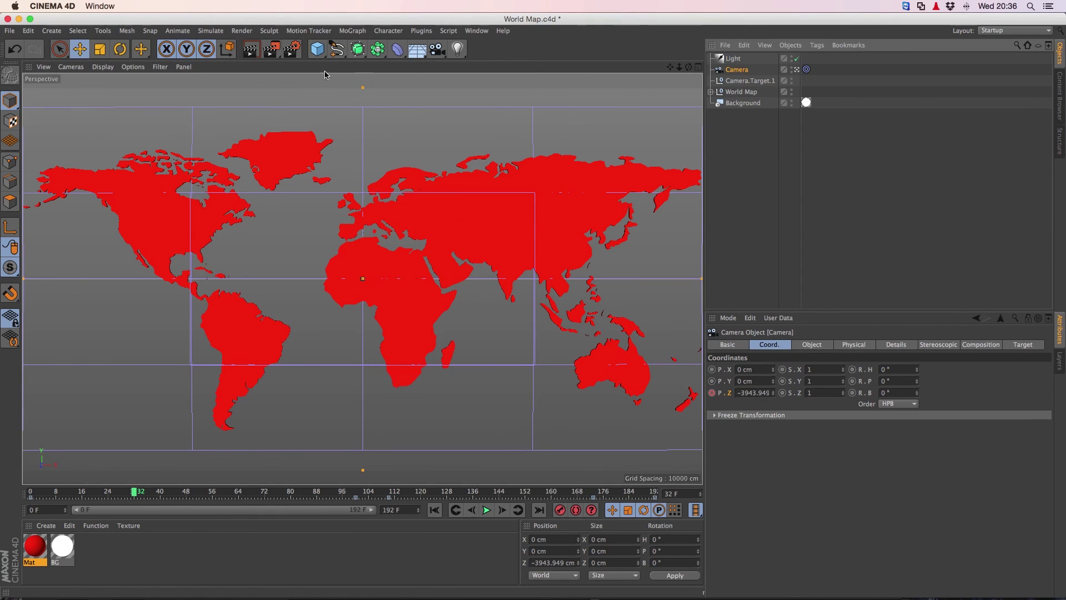
left_click(292, 49)
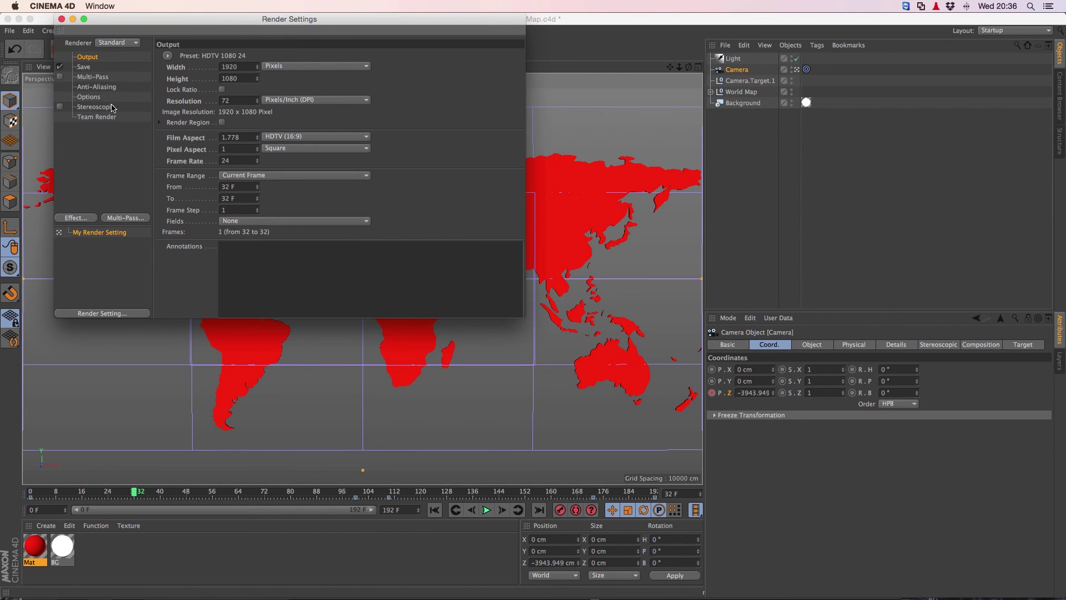
left_click(116, 43)
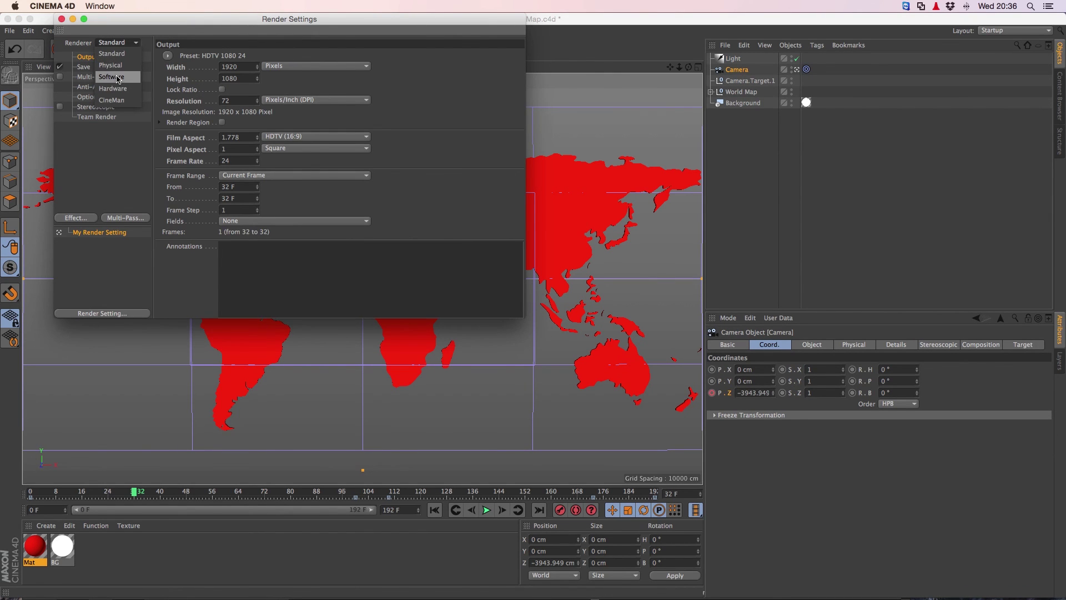
left_click(113, 68)
left_click(88, 127)
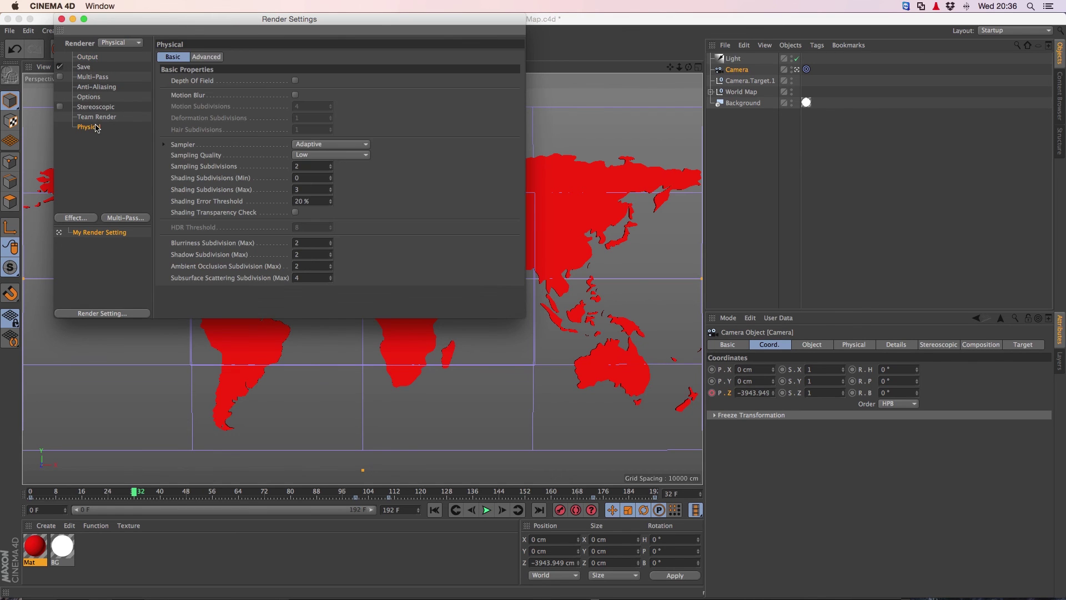
Step: Enable Motion Blur and set the Sampling Quality to Medium for the Physical renderer
left_click(295, 96)
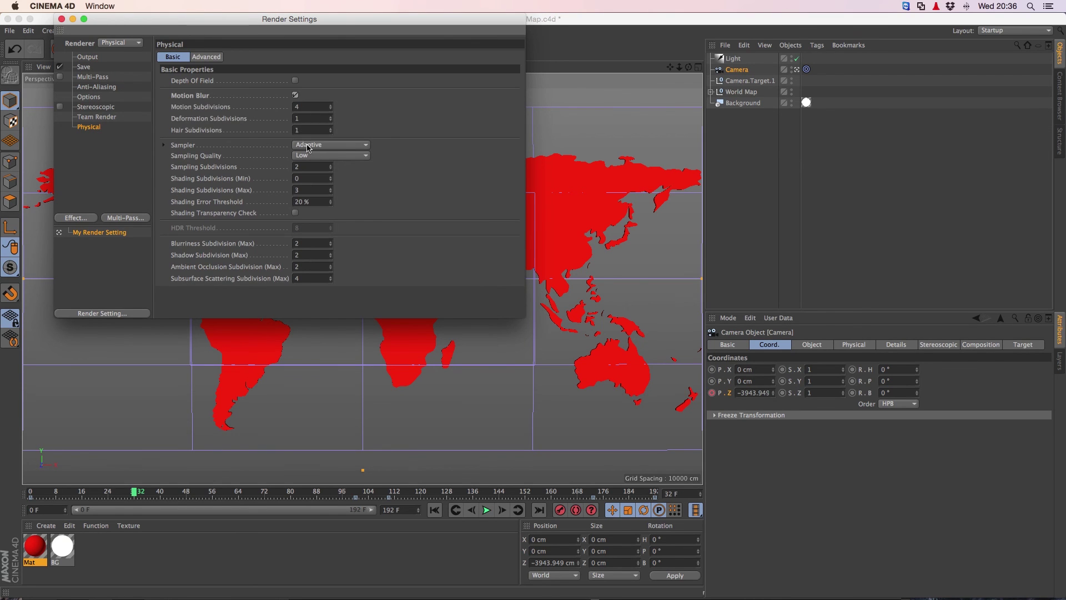
left_click(331, 154)
left_click(311, 174)
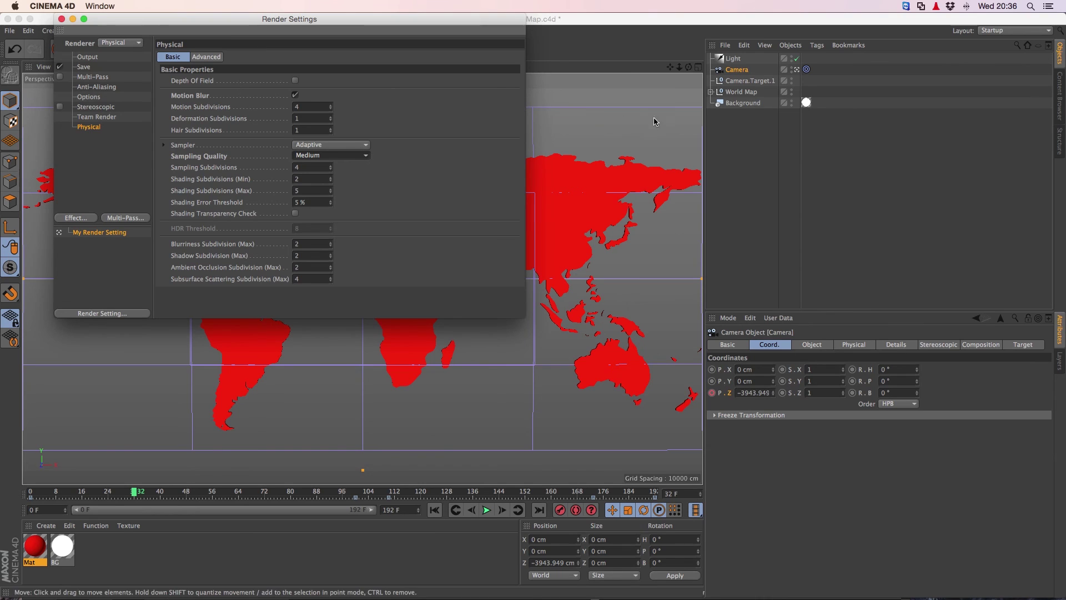
left_click(61, 19)
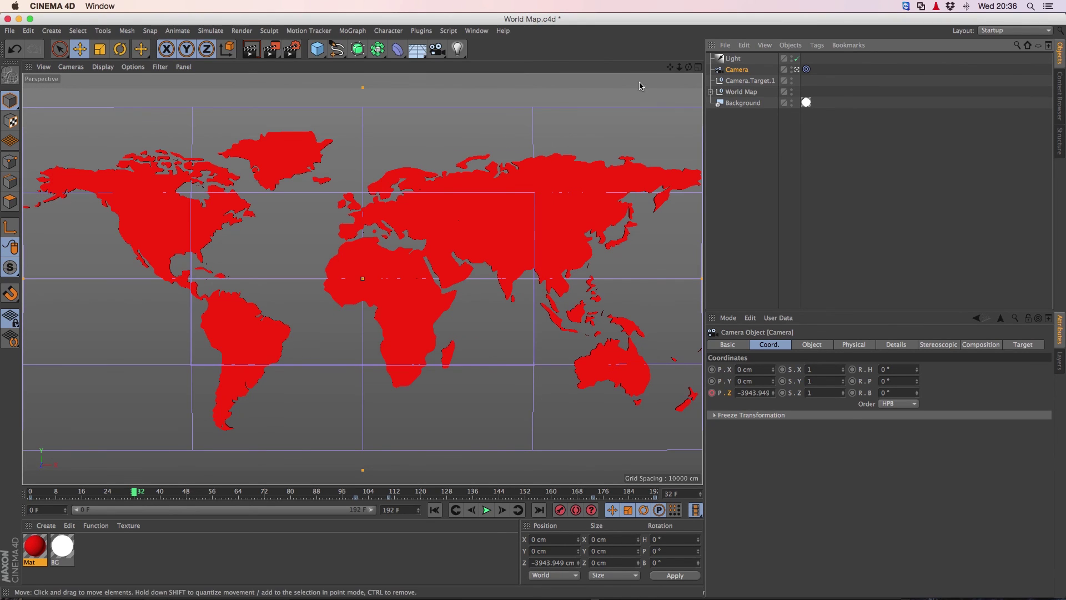
Step: Try shutter speeds of 1/1000 s and 30 s in the Camera's physical settings
left_click(843, 347)
left_click(865, 433)
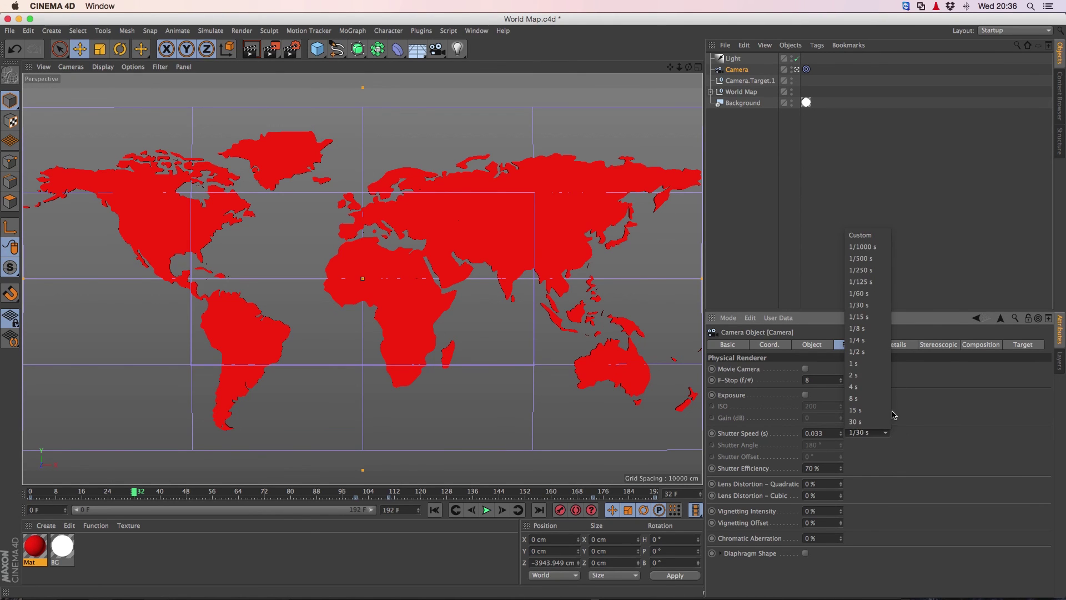
left_click(865, 247)
left_click(877, 433)
left_click(863, 421)
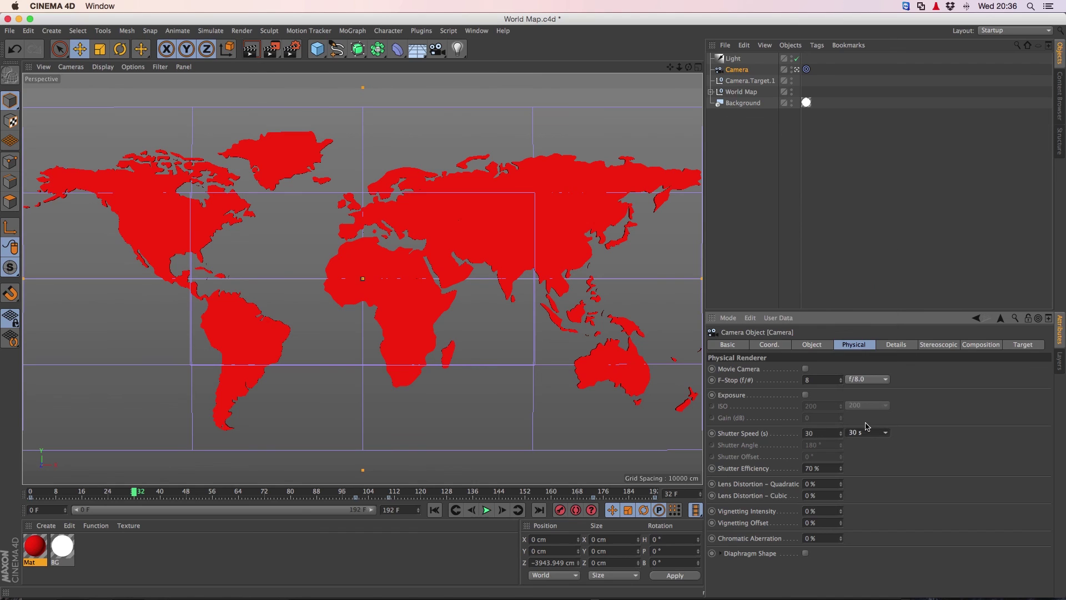
Step: Set the Camera's shutter speed to 1/30 s and save the project
left_click(868, 433)
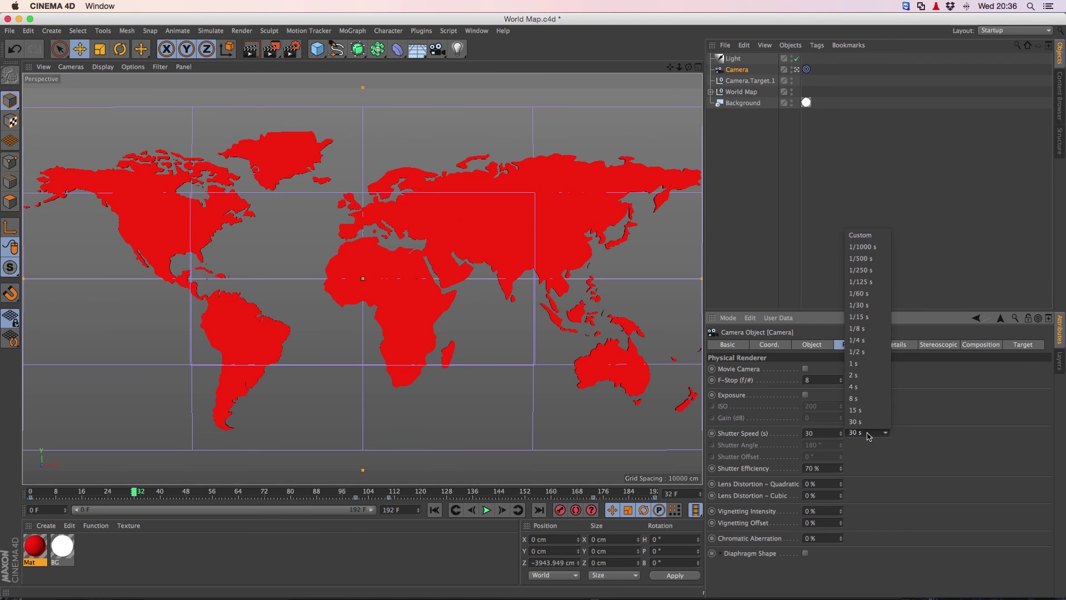
left_click(862, 305)
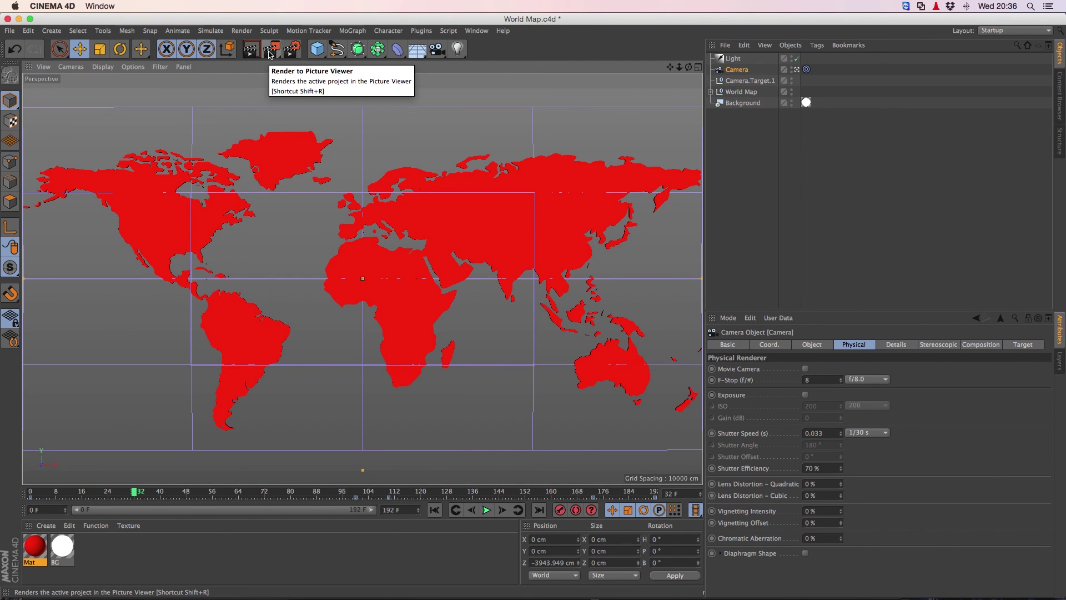
key("super+s")
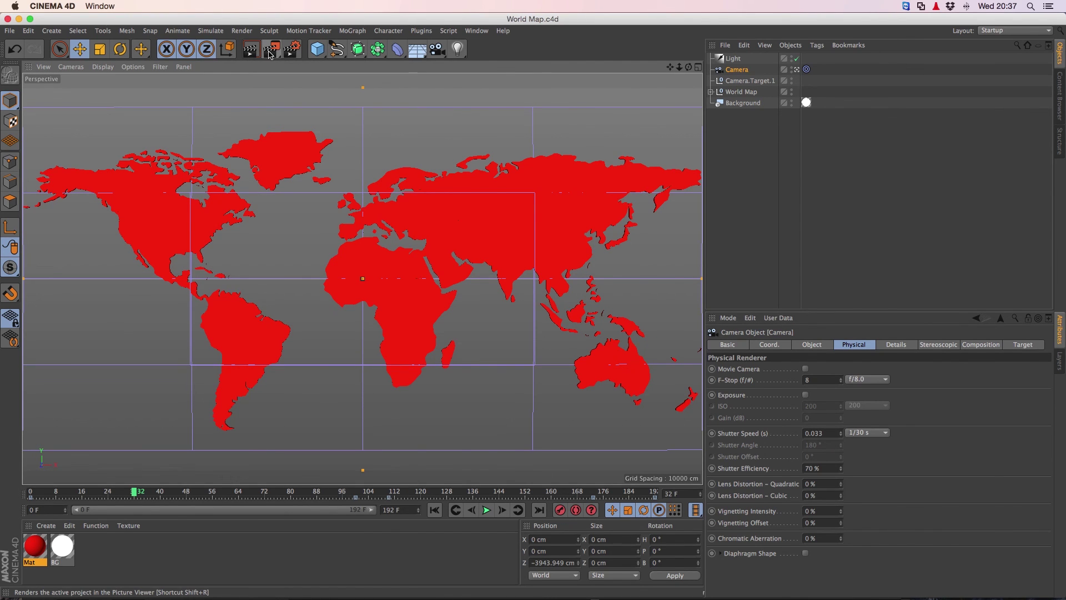